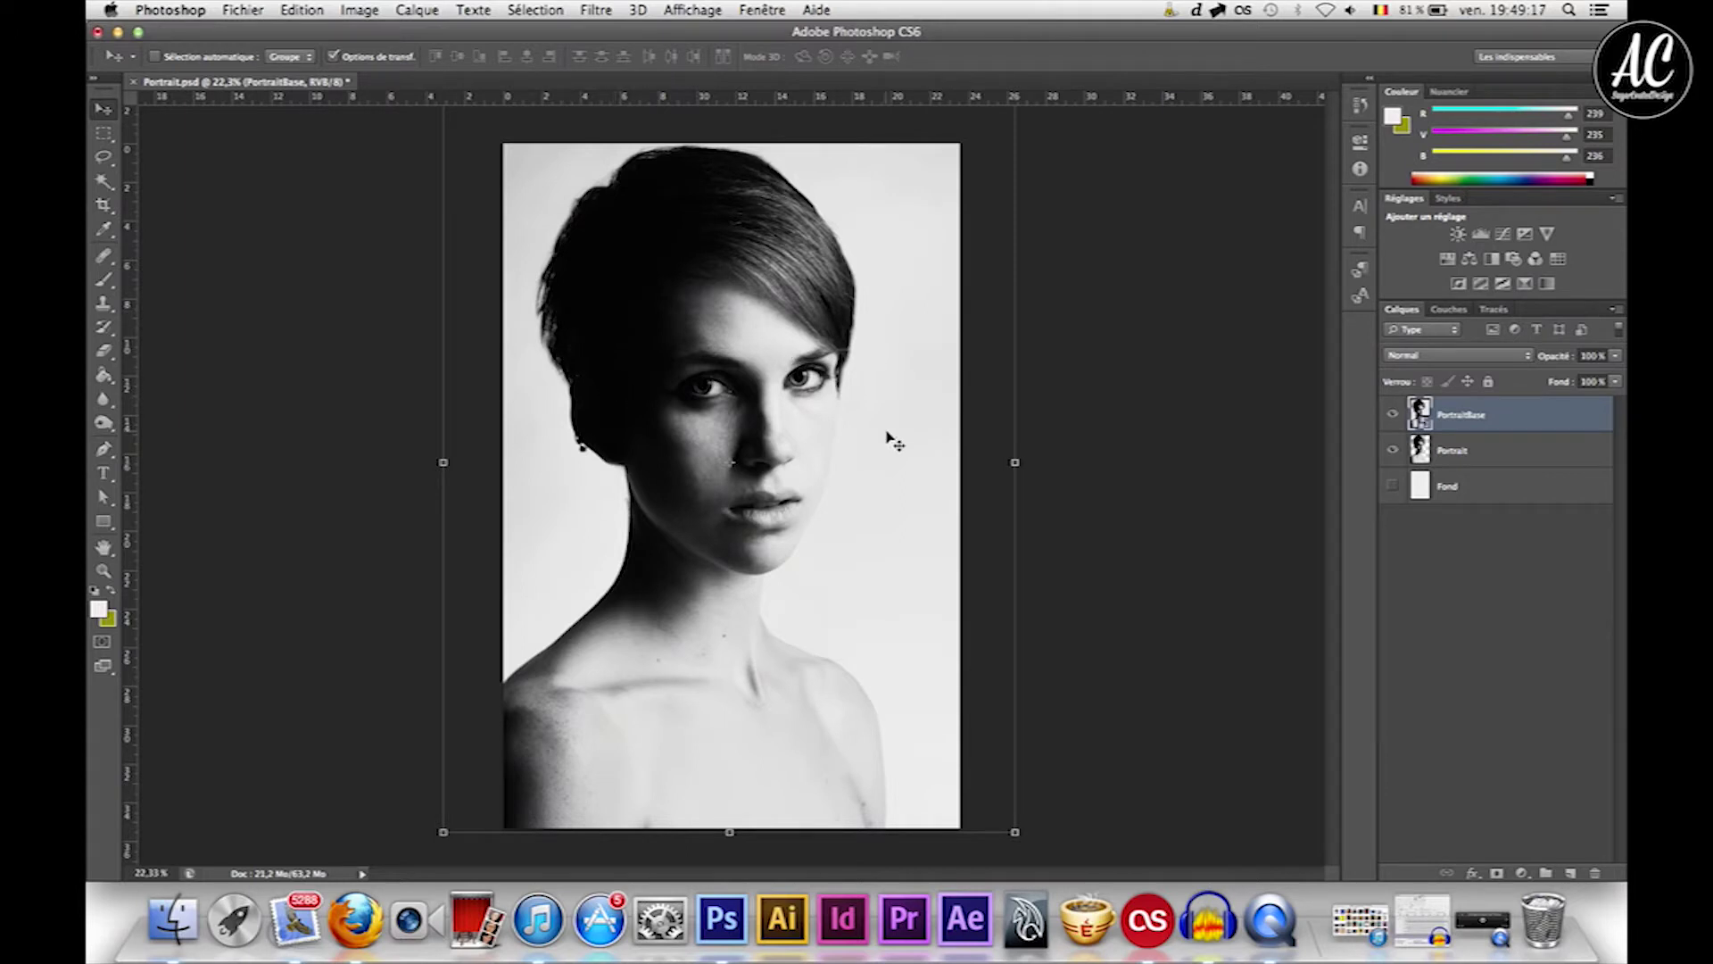
Inspect the portrait's face up close and return the view to 22.67% zoom.
key(super+plus)
key(super+plus)
key(super+plus)
key(super+plus)
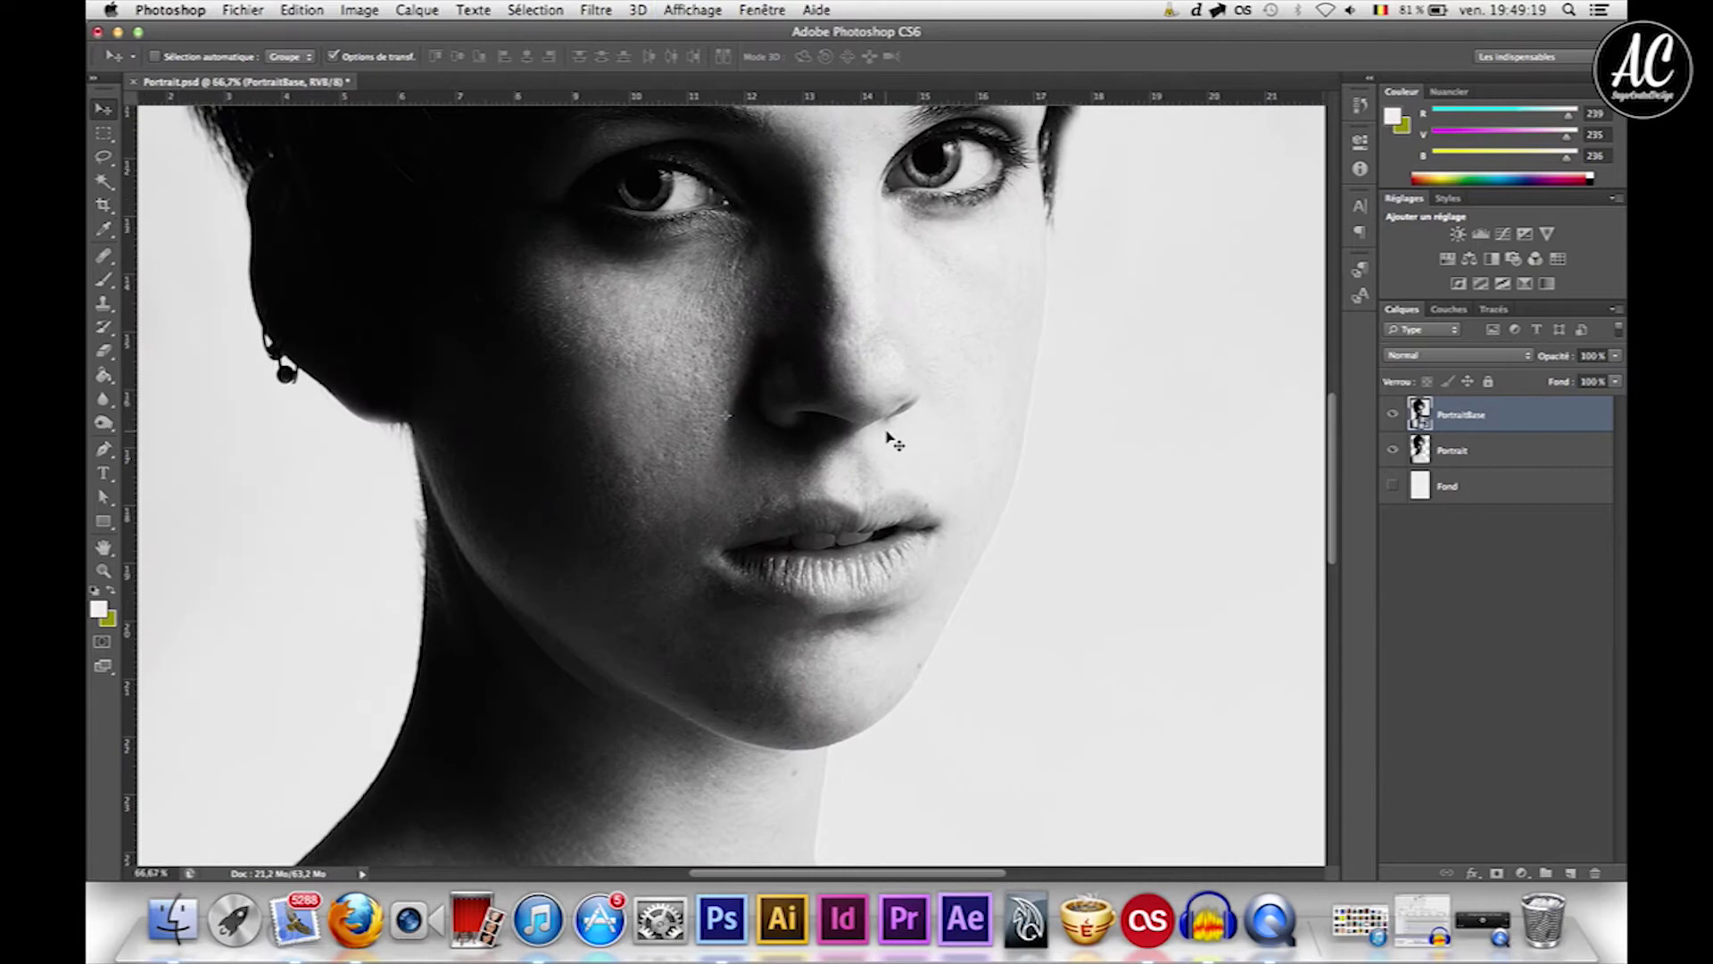
click(169, 867)
text(22,67)
key(Return)
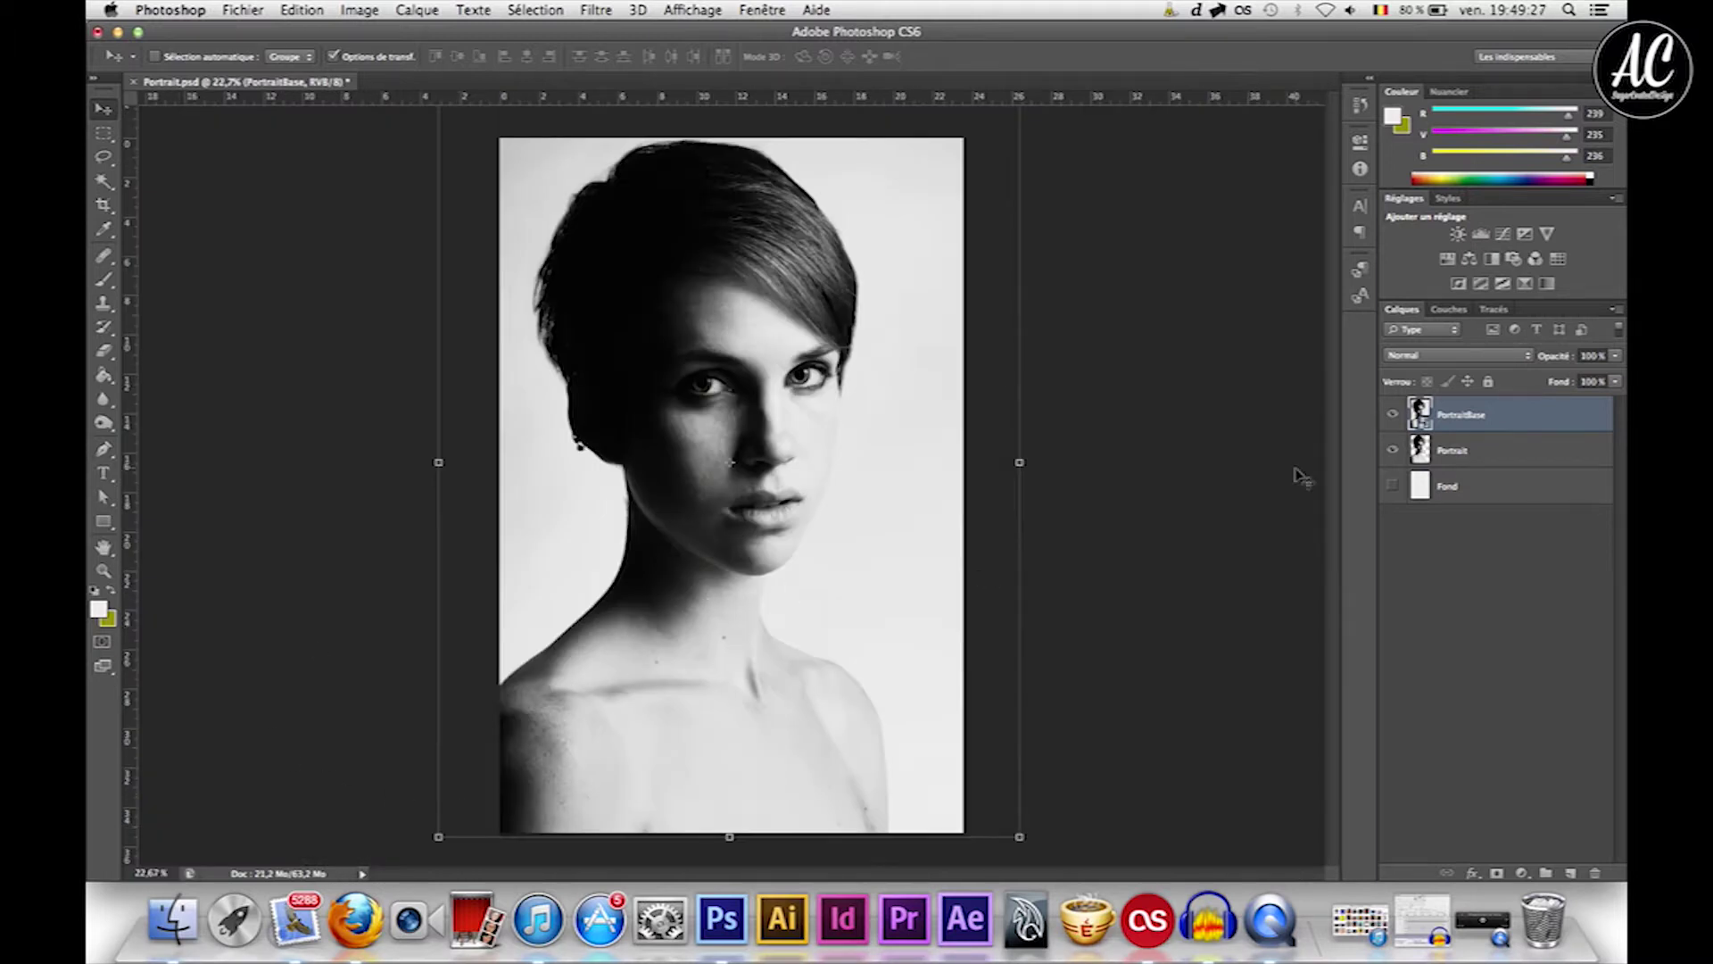
Hide the PortraitBase layer and place Arbre.png from the Ressources folder above the Portrait layer.
click(1392, 414)
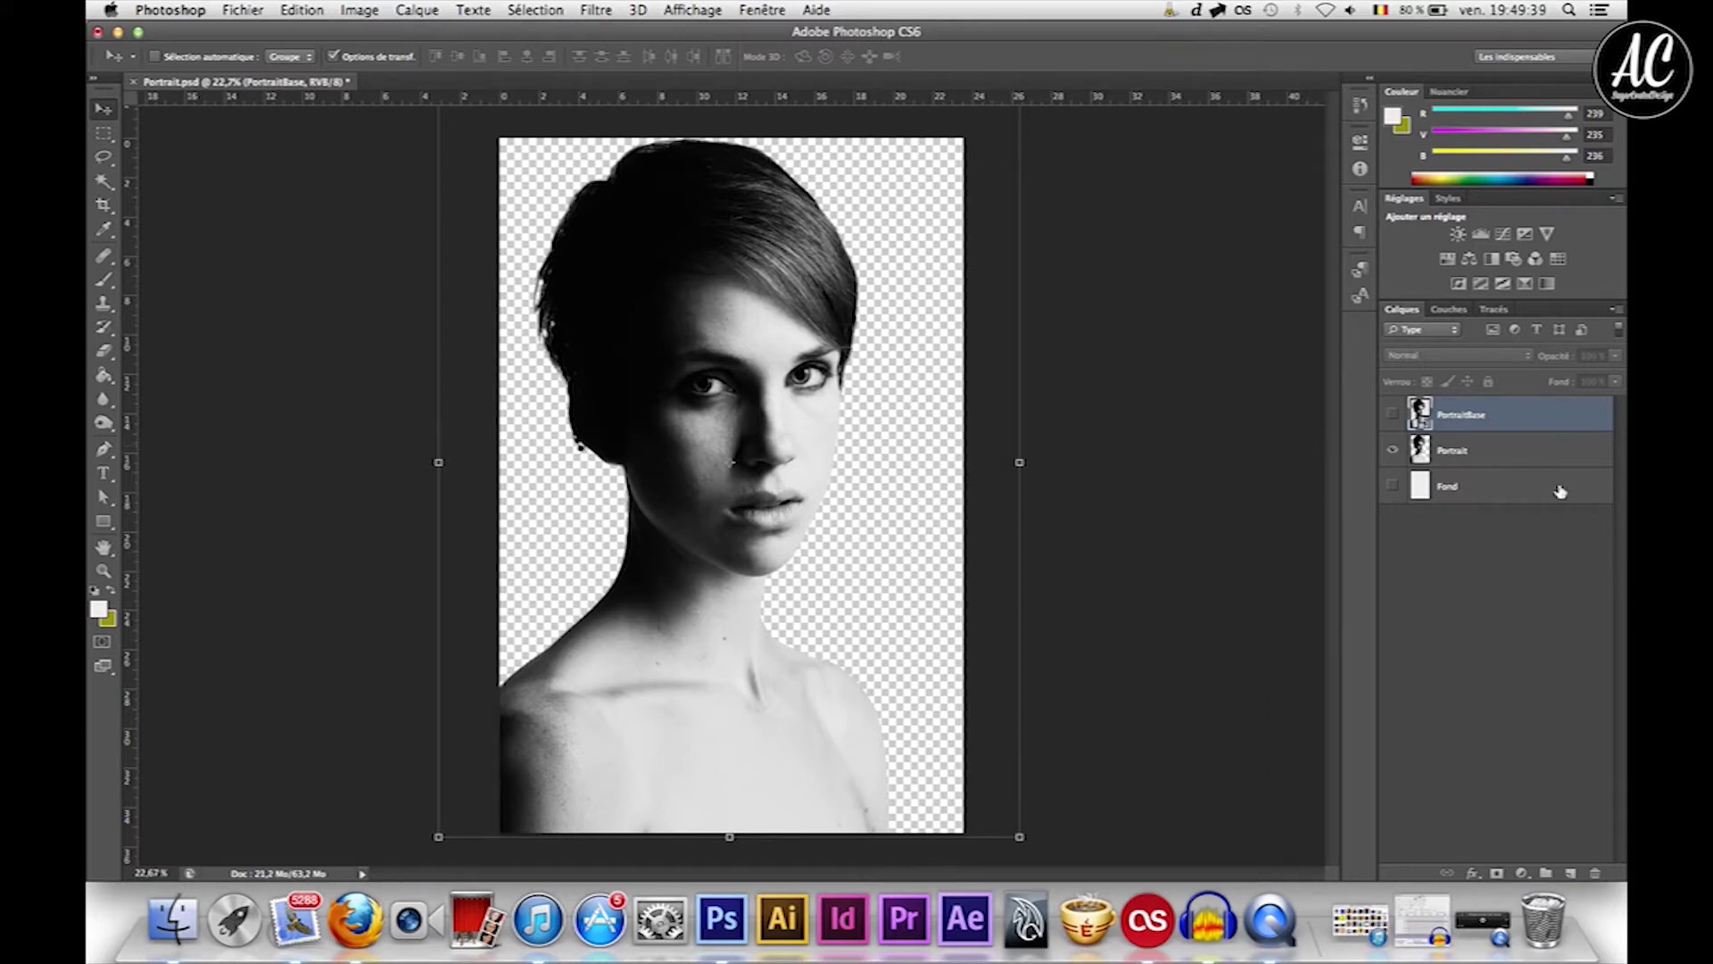
click(1521, 466)
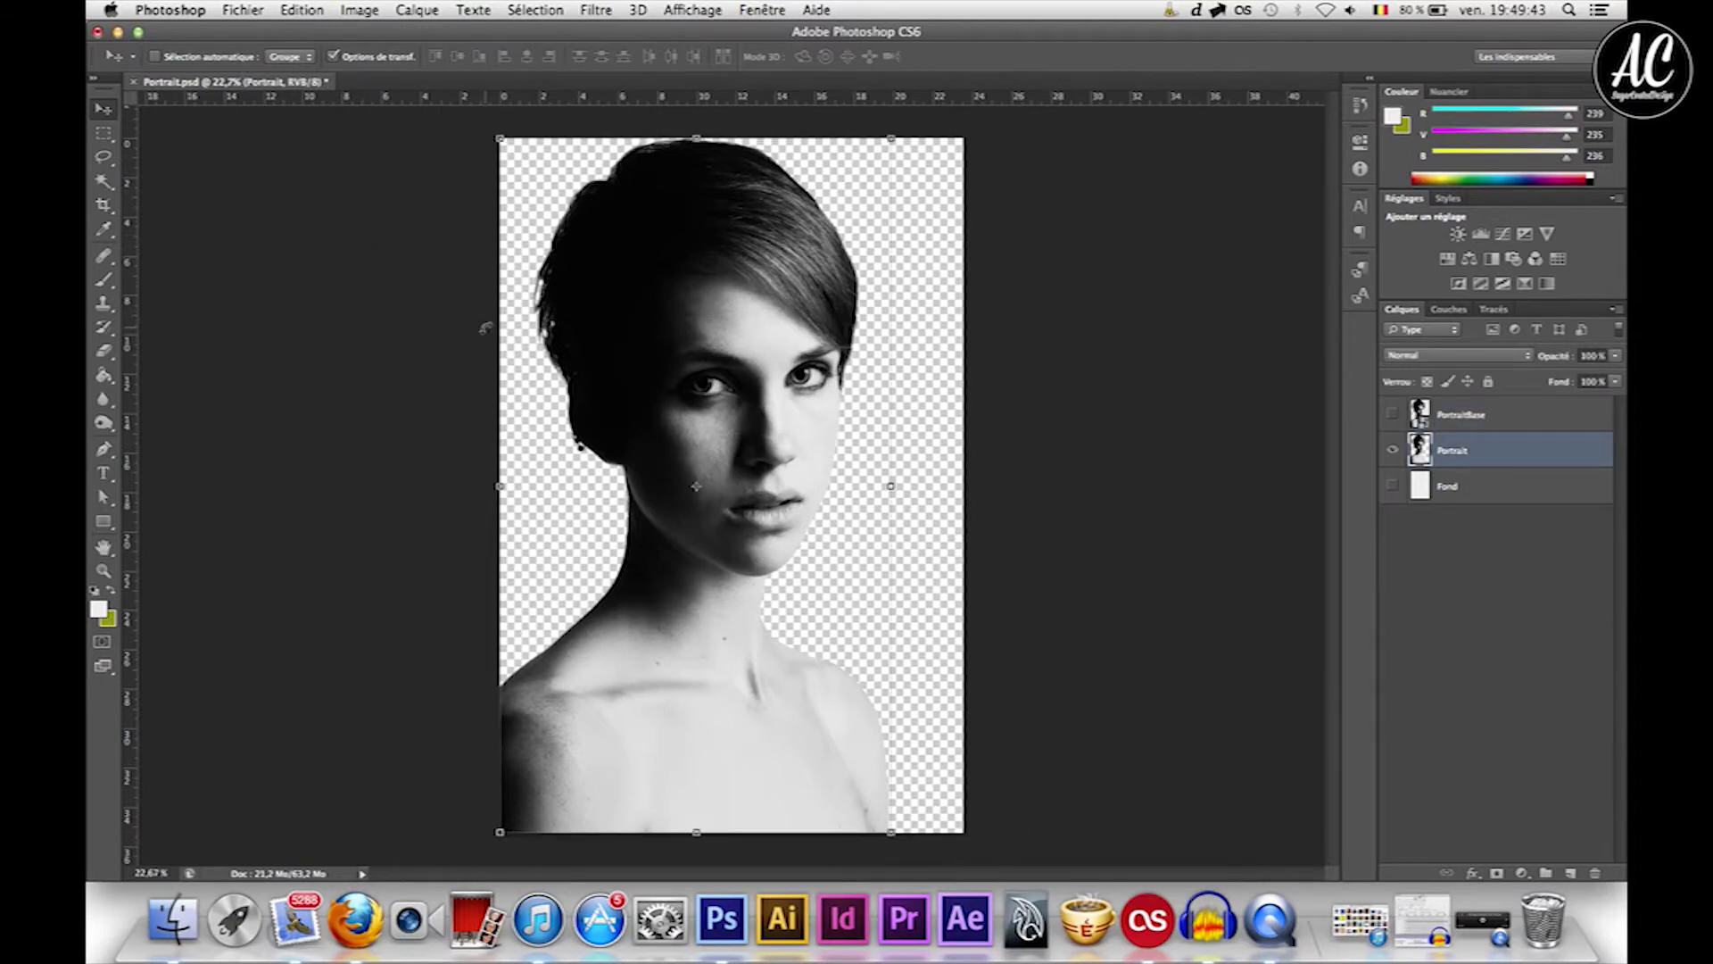
click(243, 9)
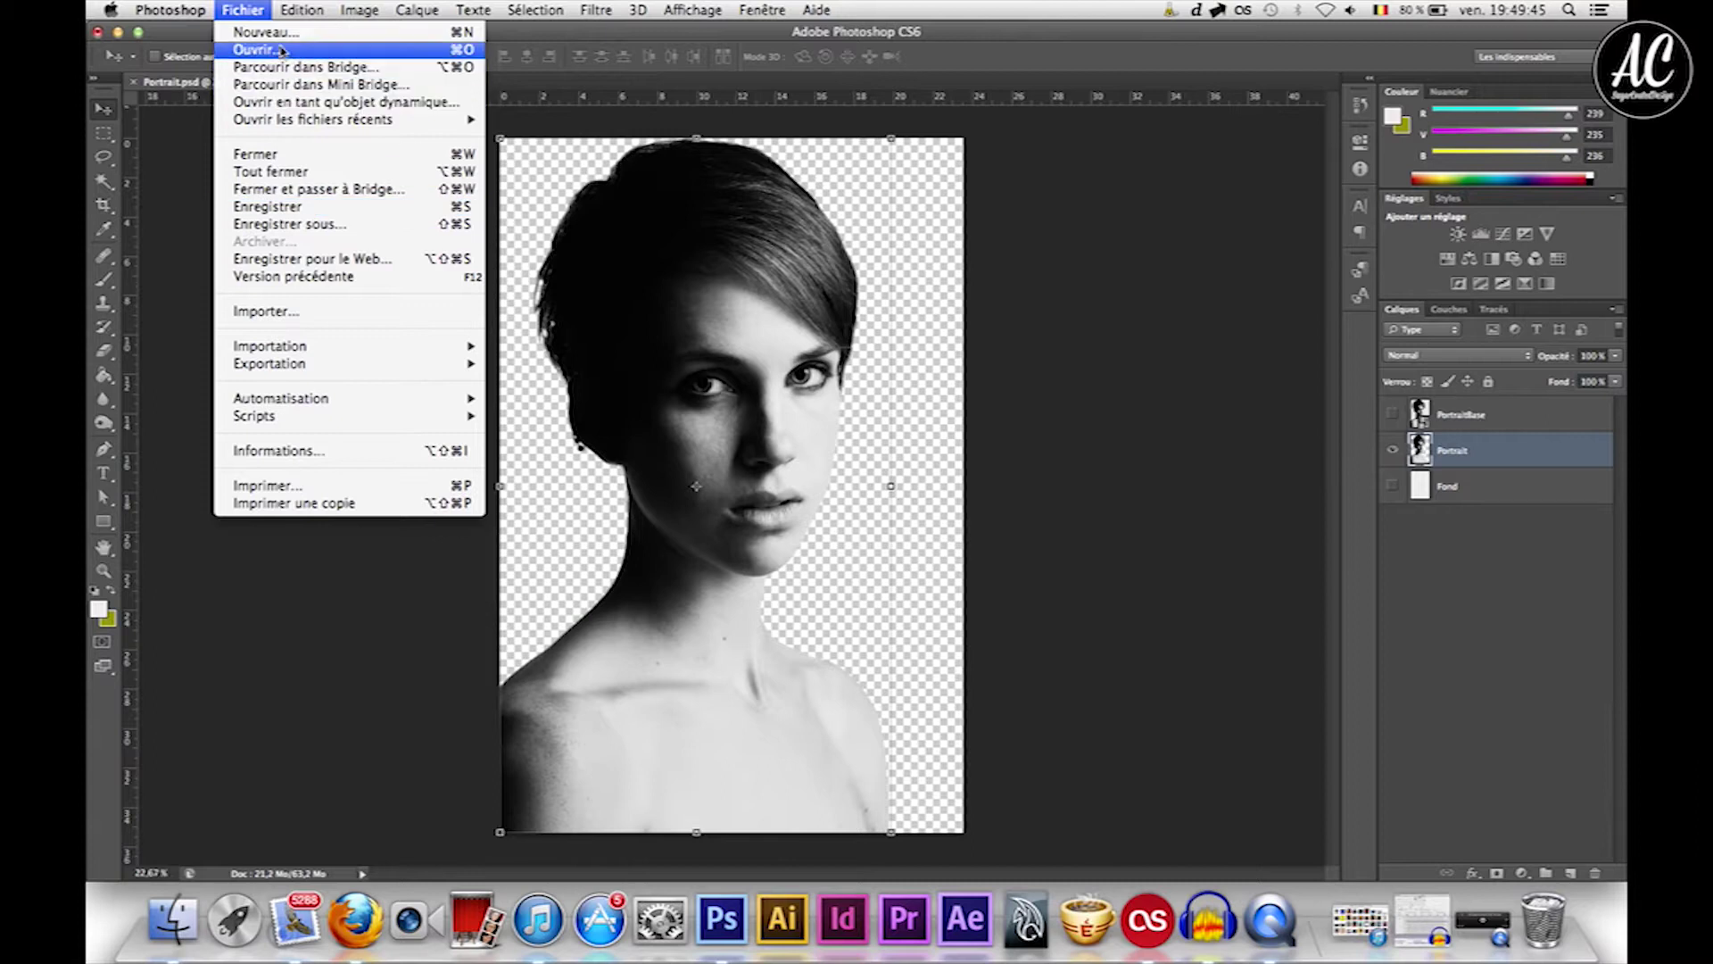
click(287, 312)
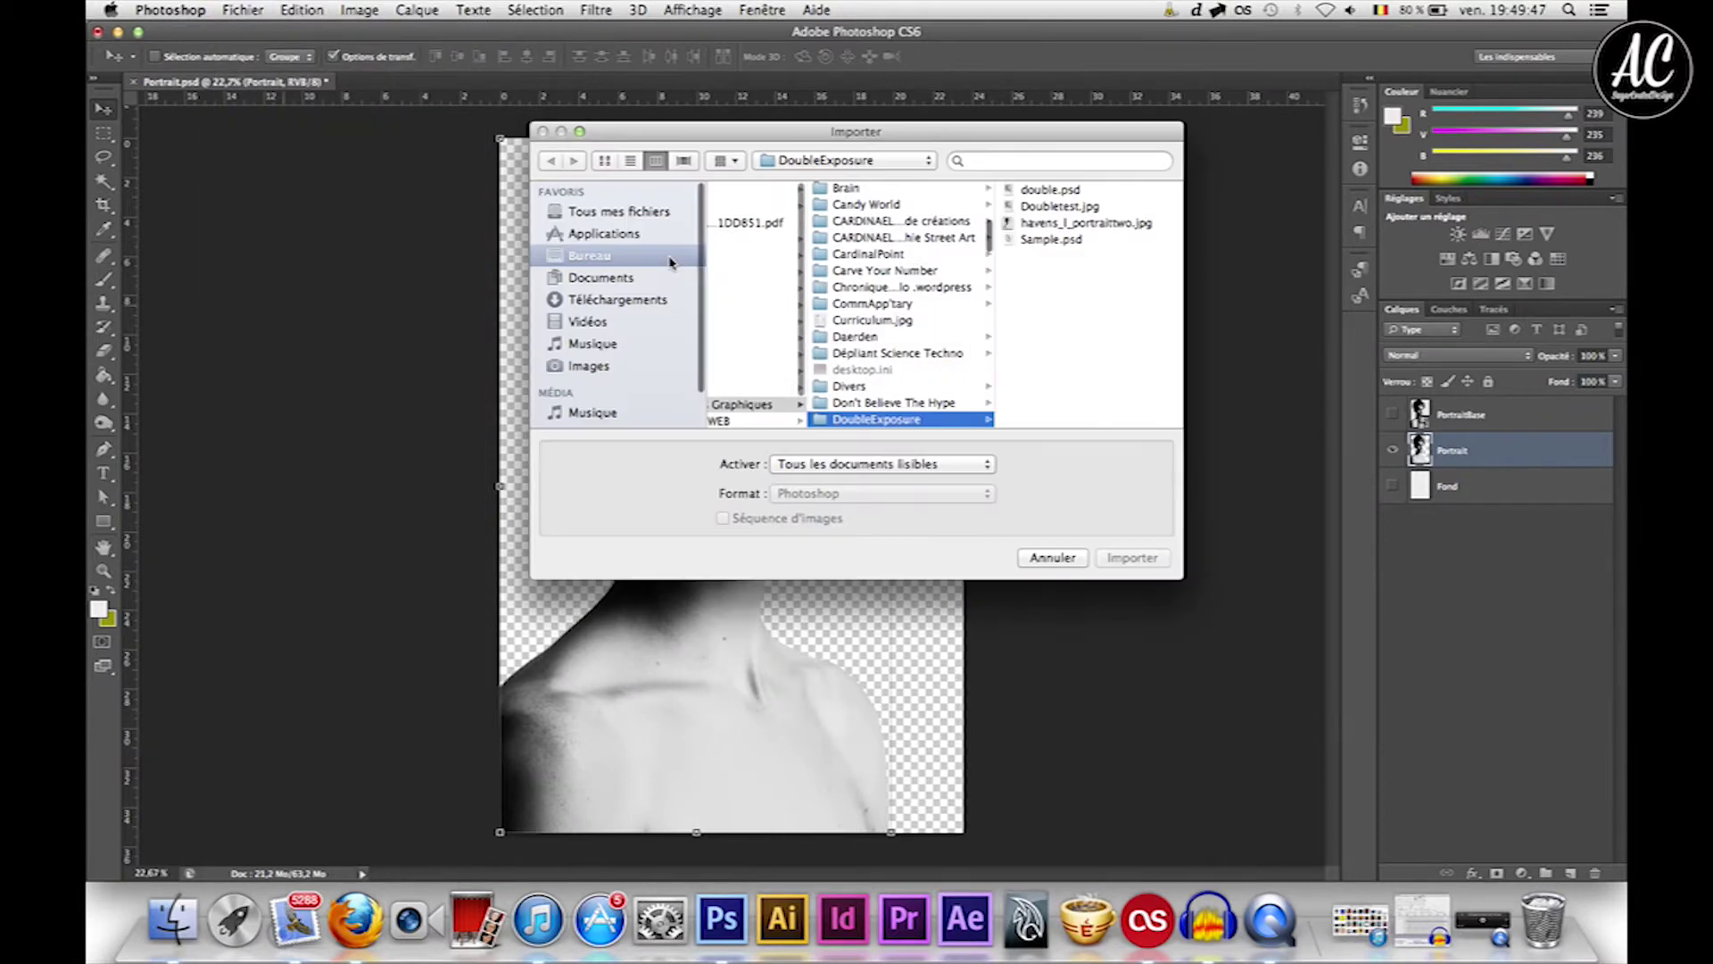
click(750, 222)
click(769, 206)
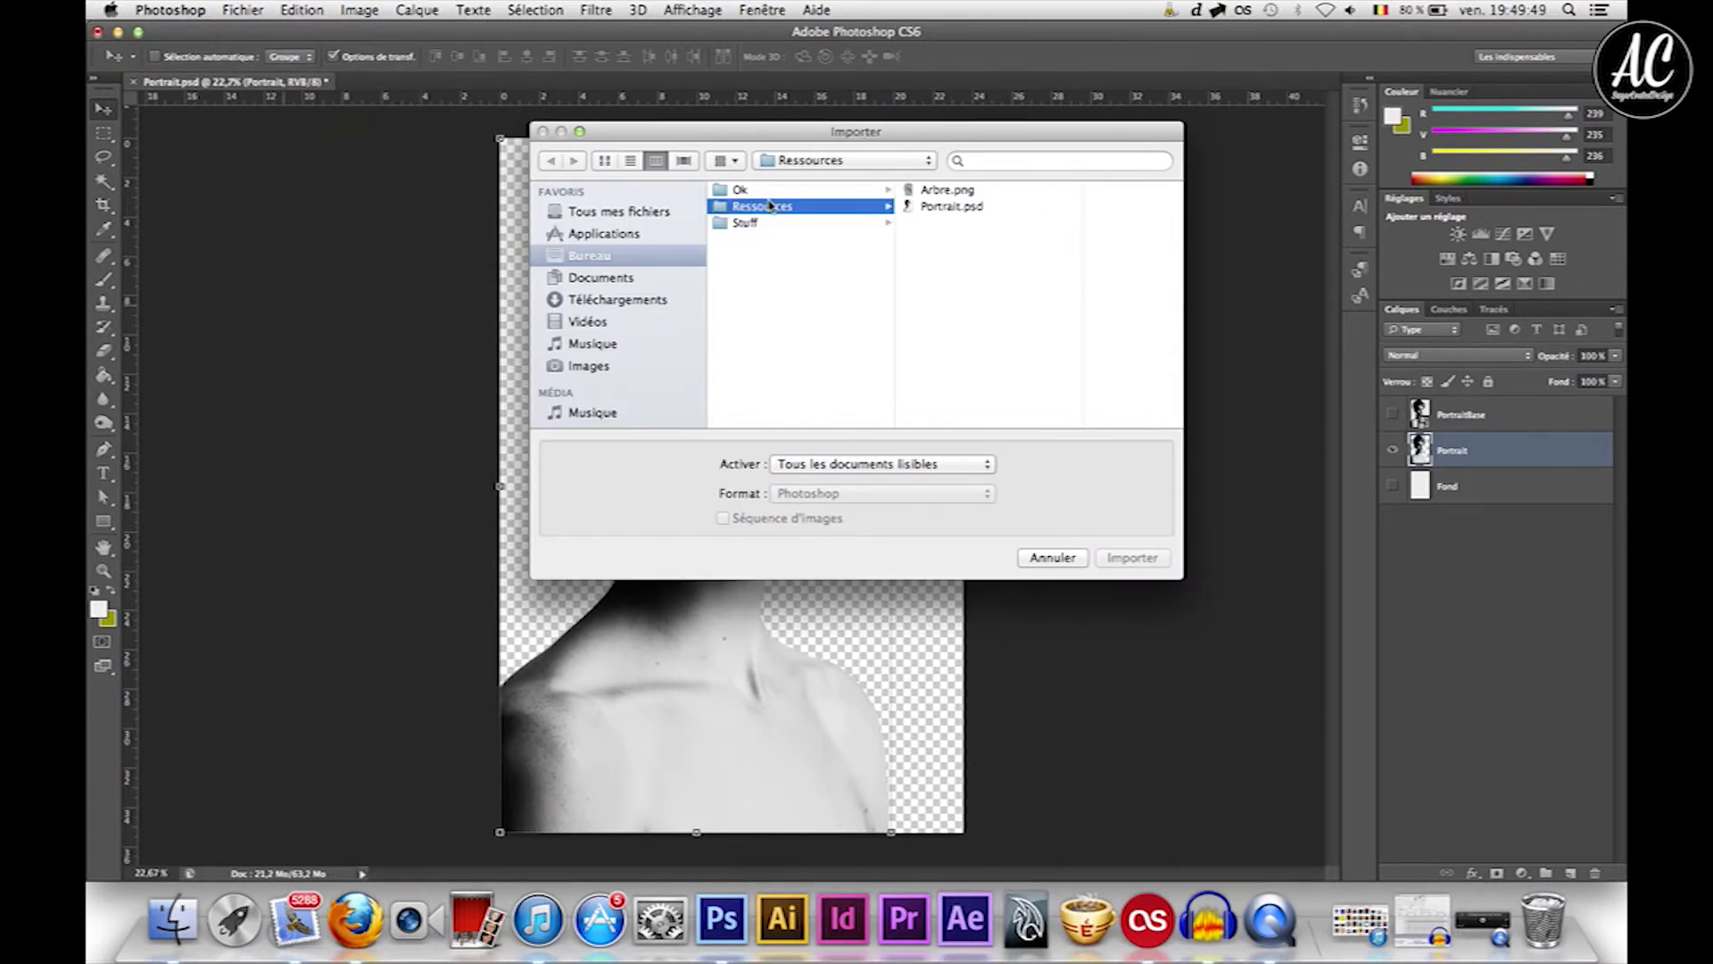
key(Right)
key(Return)
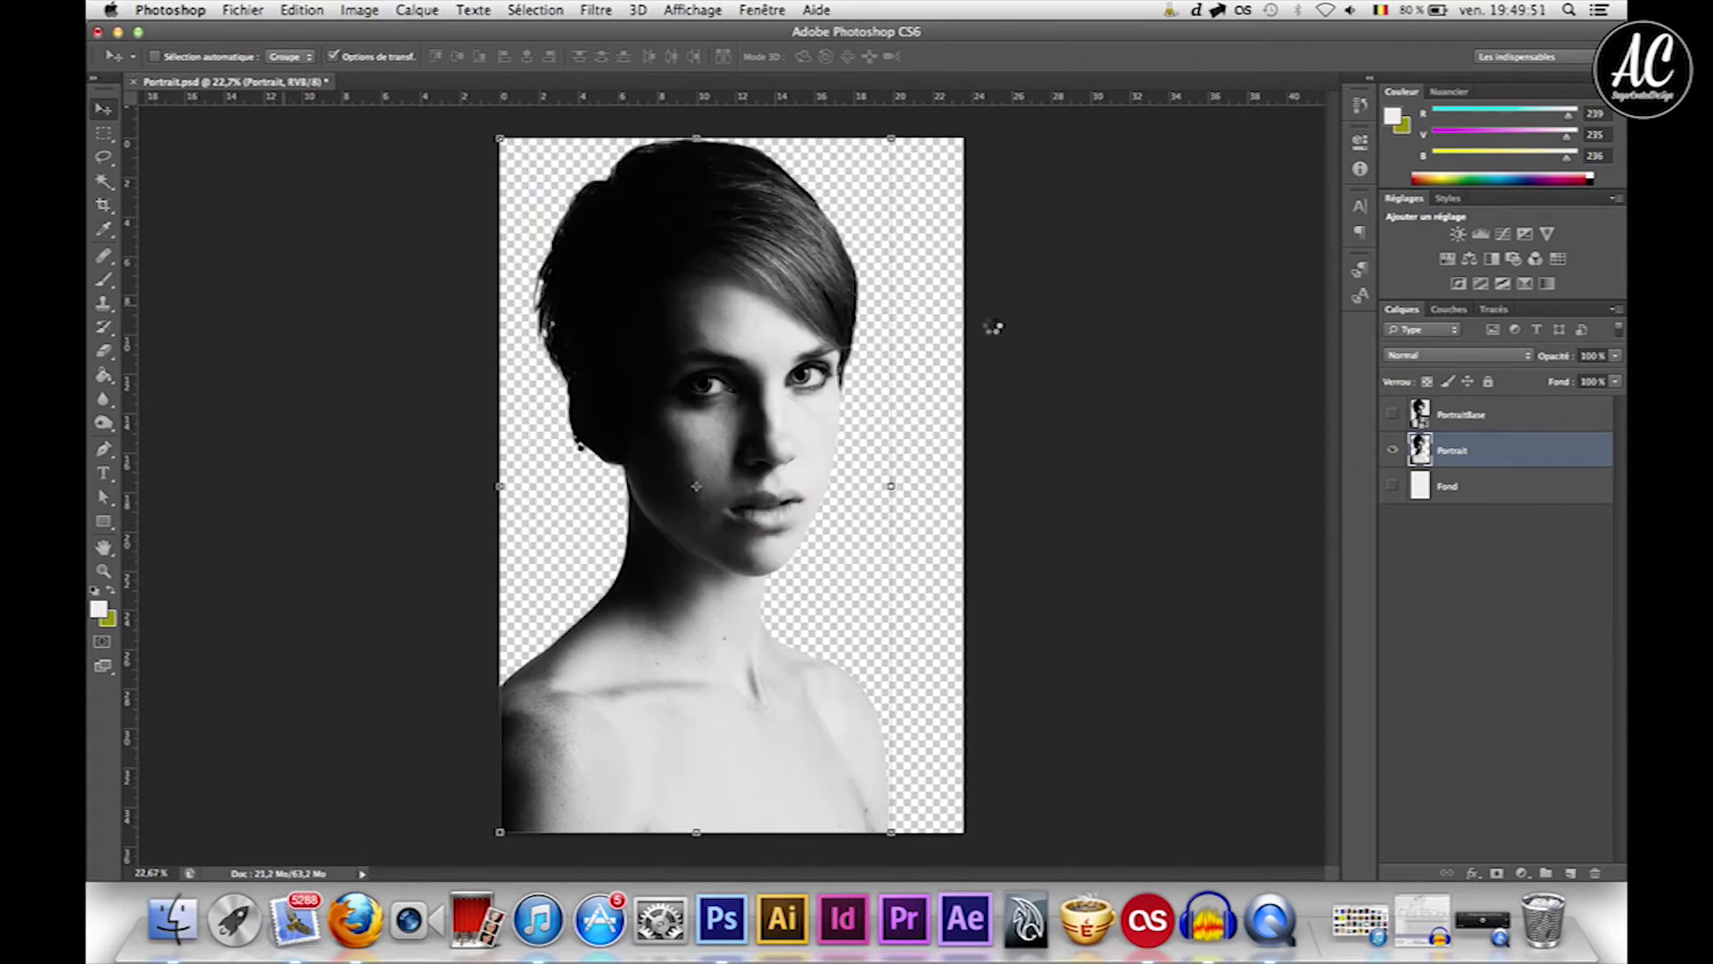
key(Return)
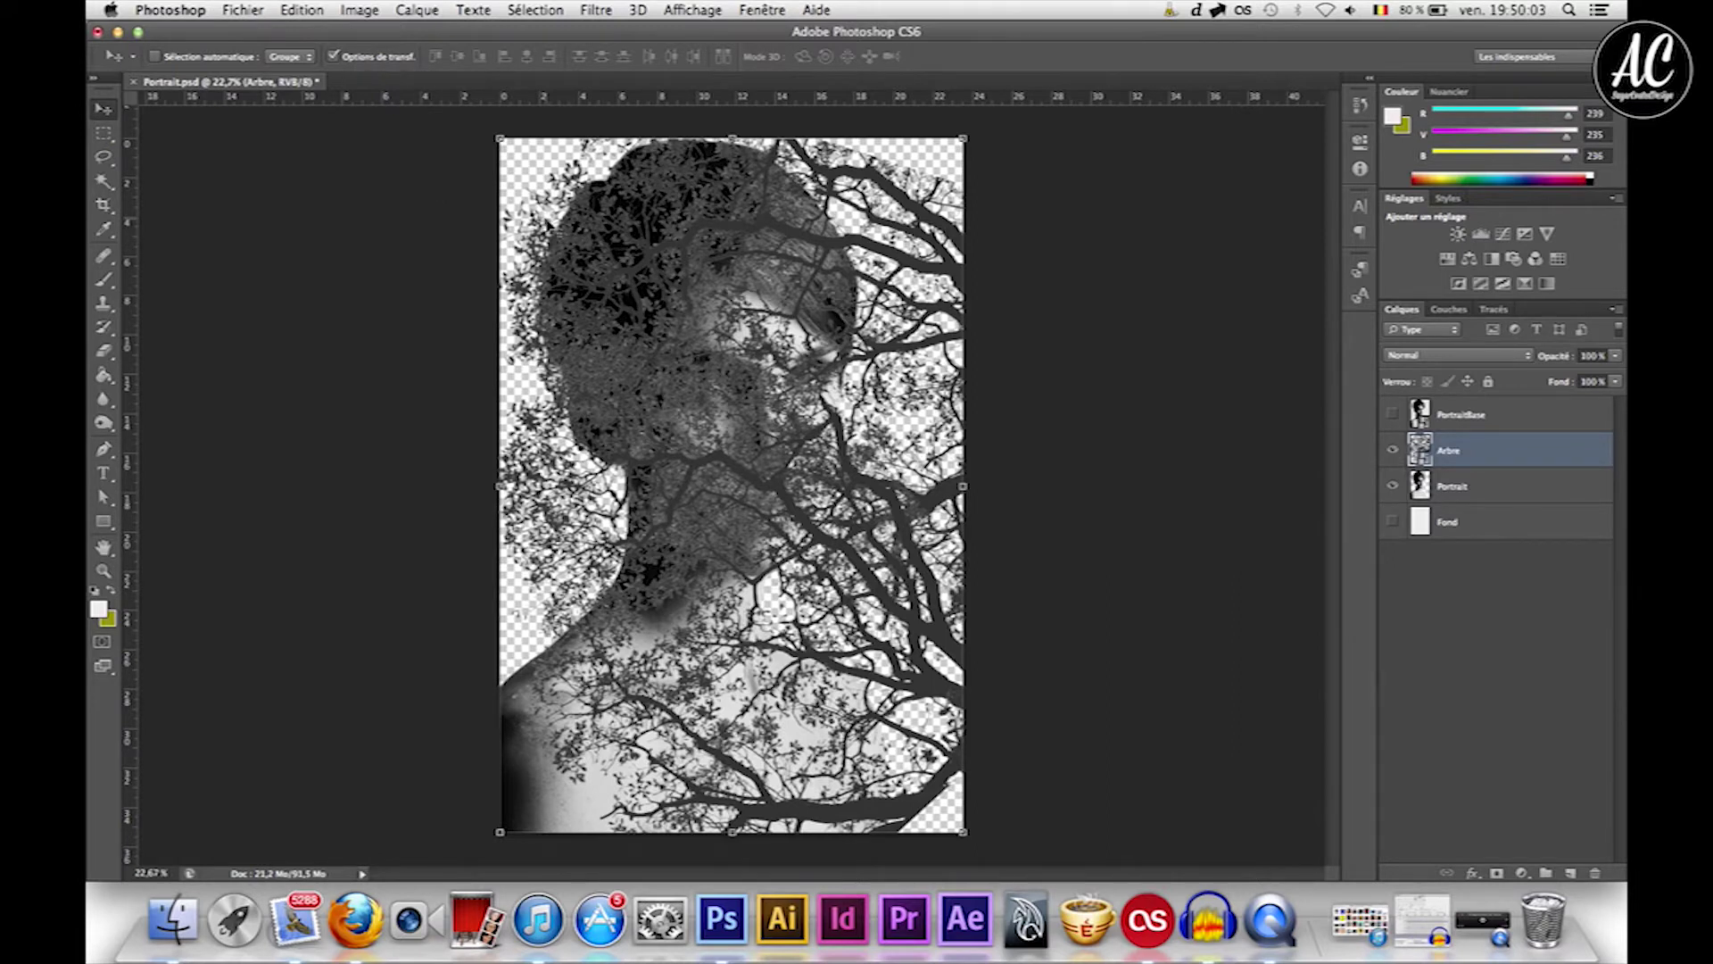
Enlarge the Arbre layer in two passes, the first to about 112%, so the branches extend past the canvas edges.
key(super+minus)
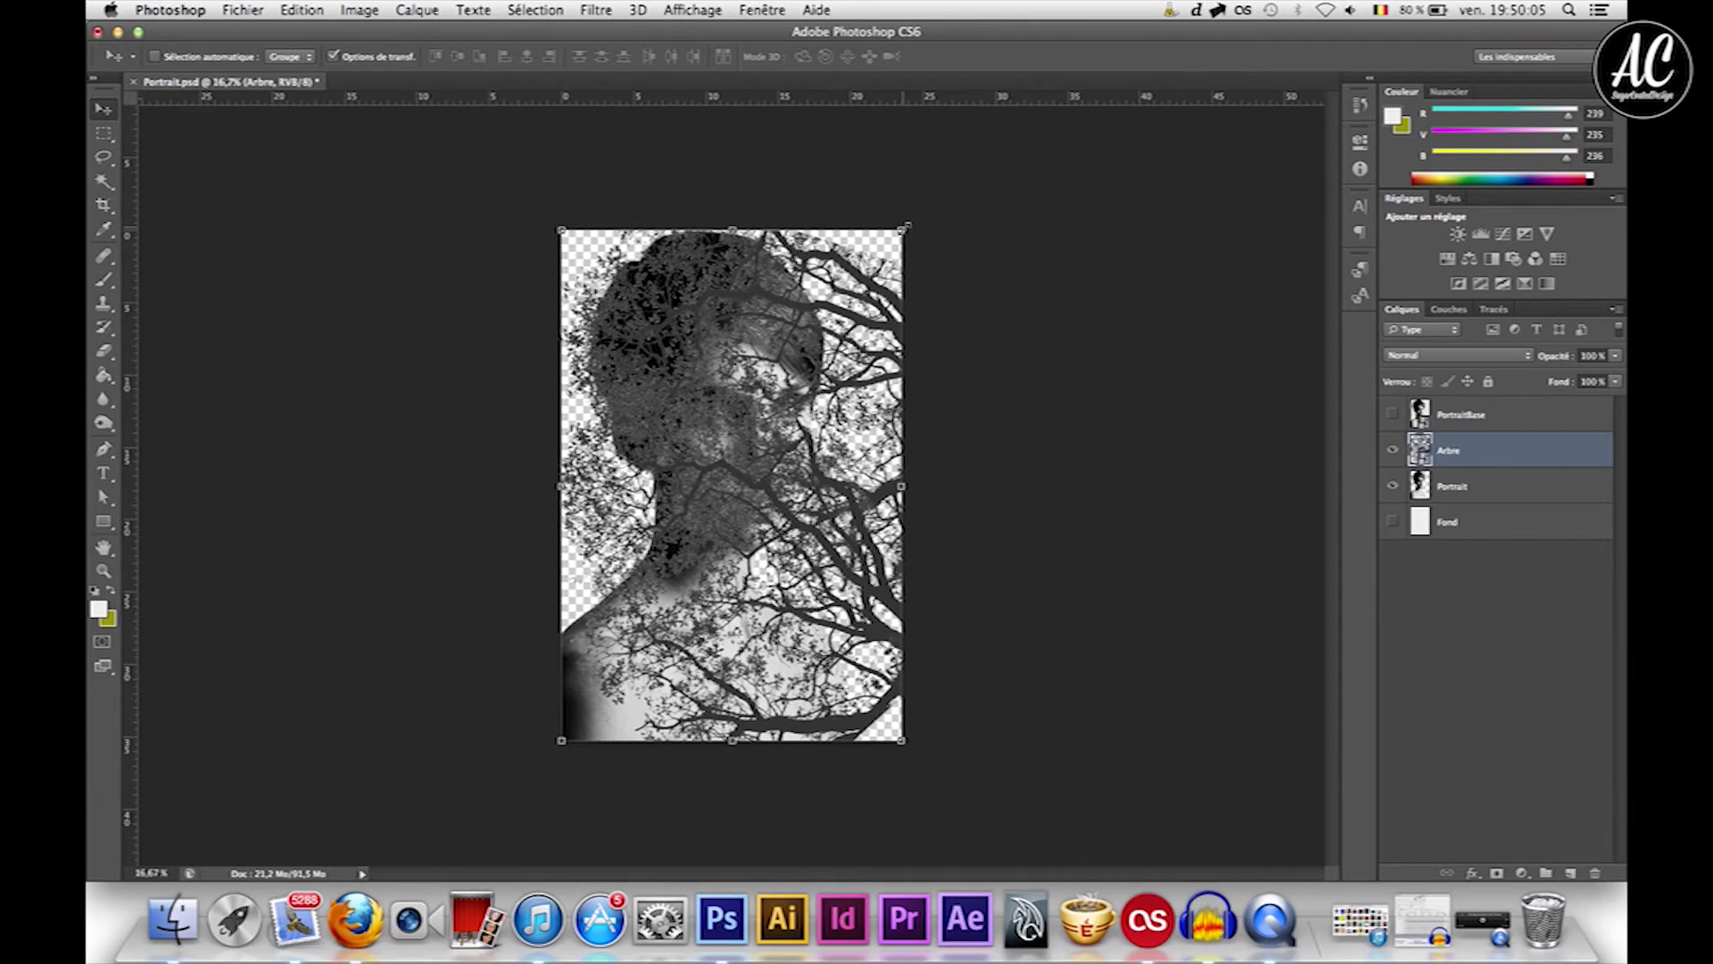
drag(904, 227, 988, 196)
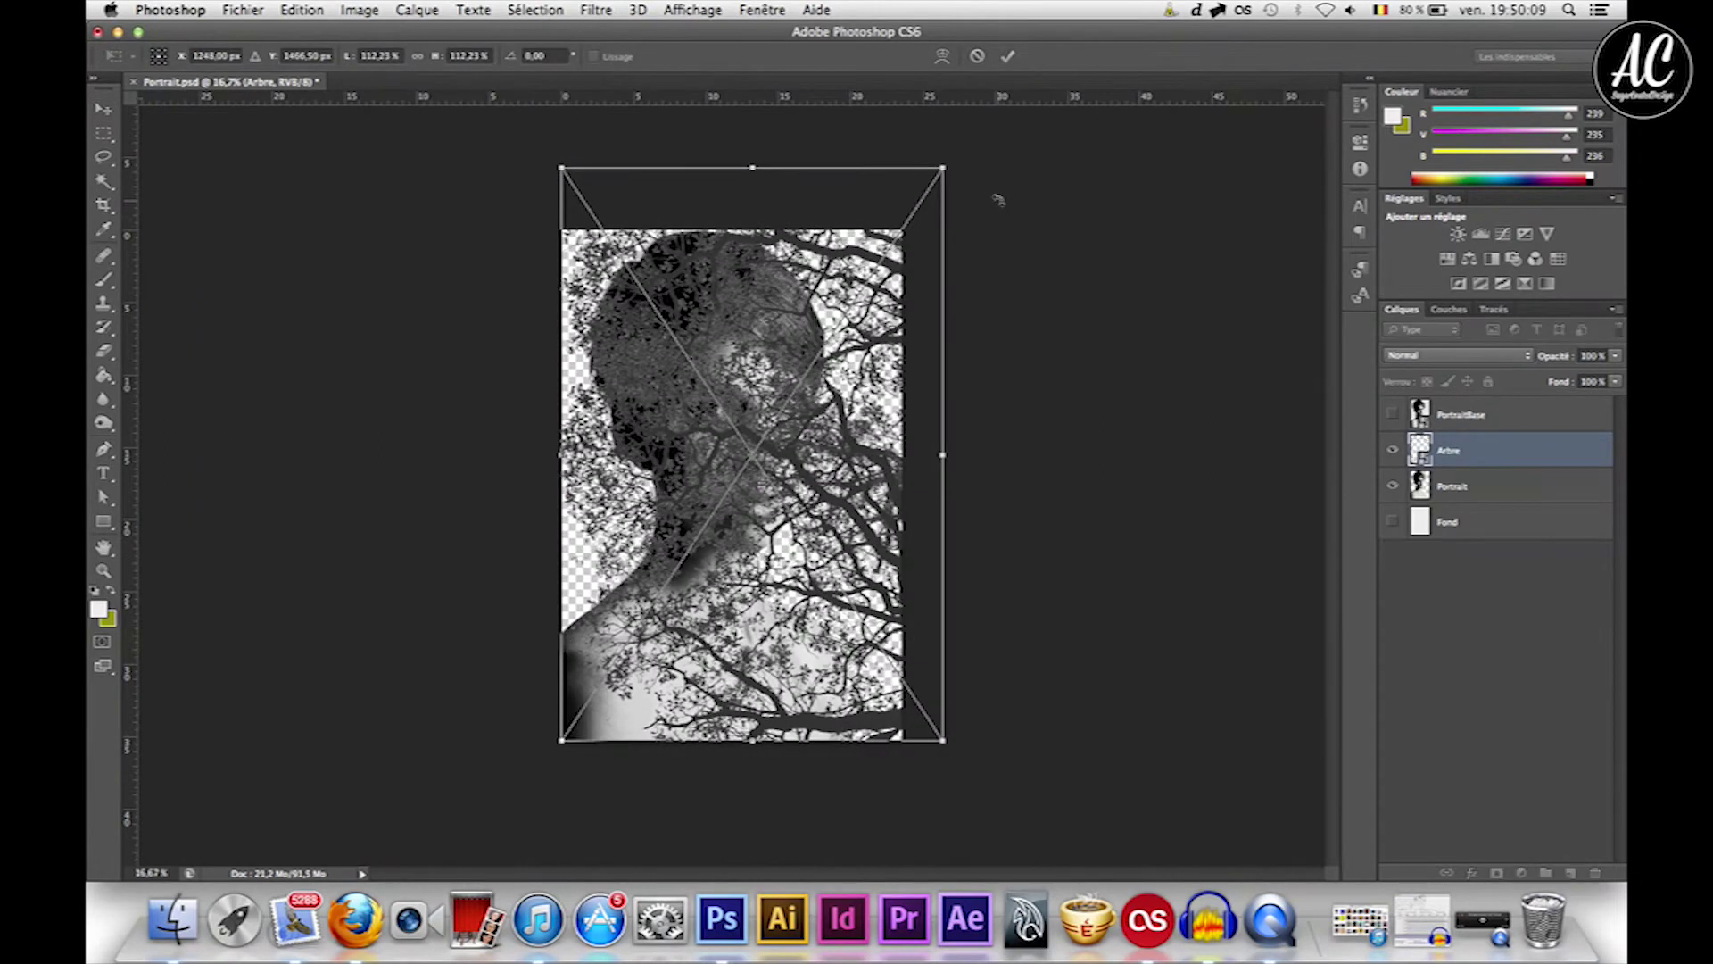
key(Return)
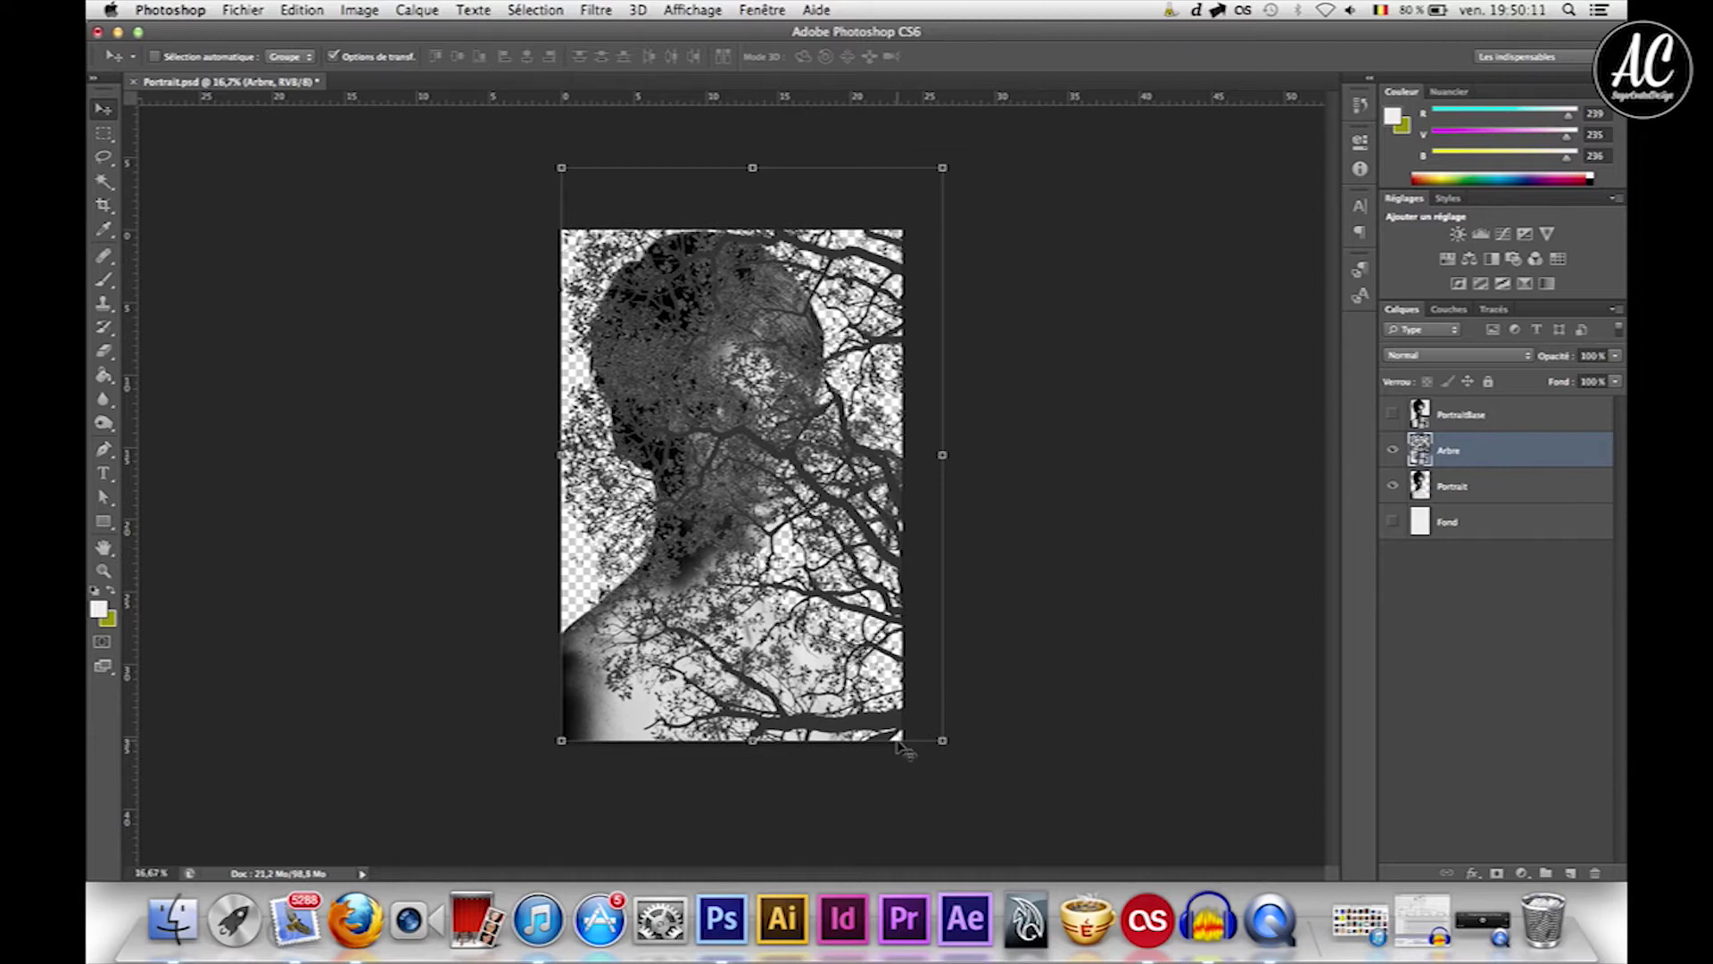
drag(943, 741, 979, 780)
key(Return)
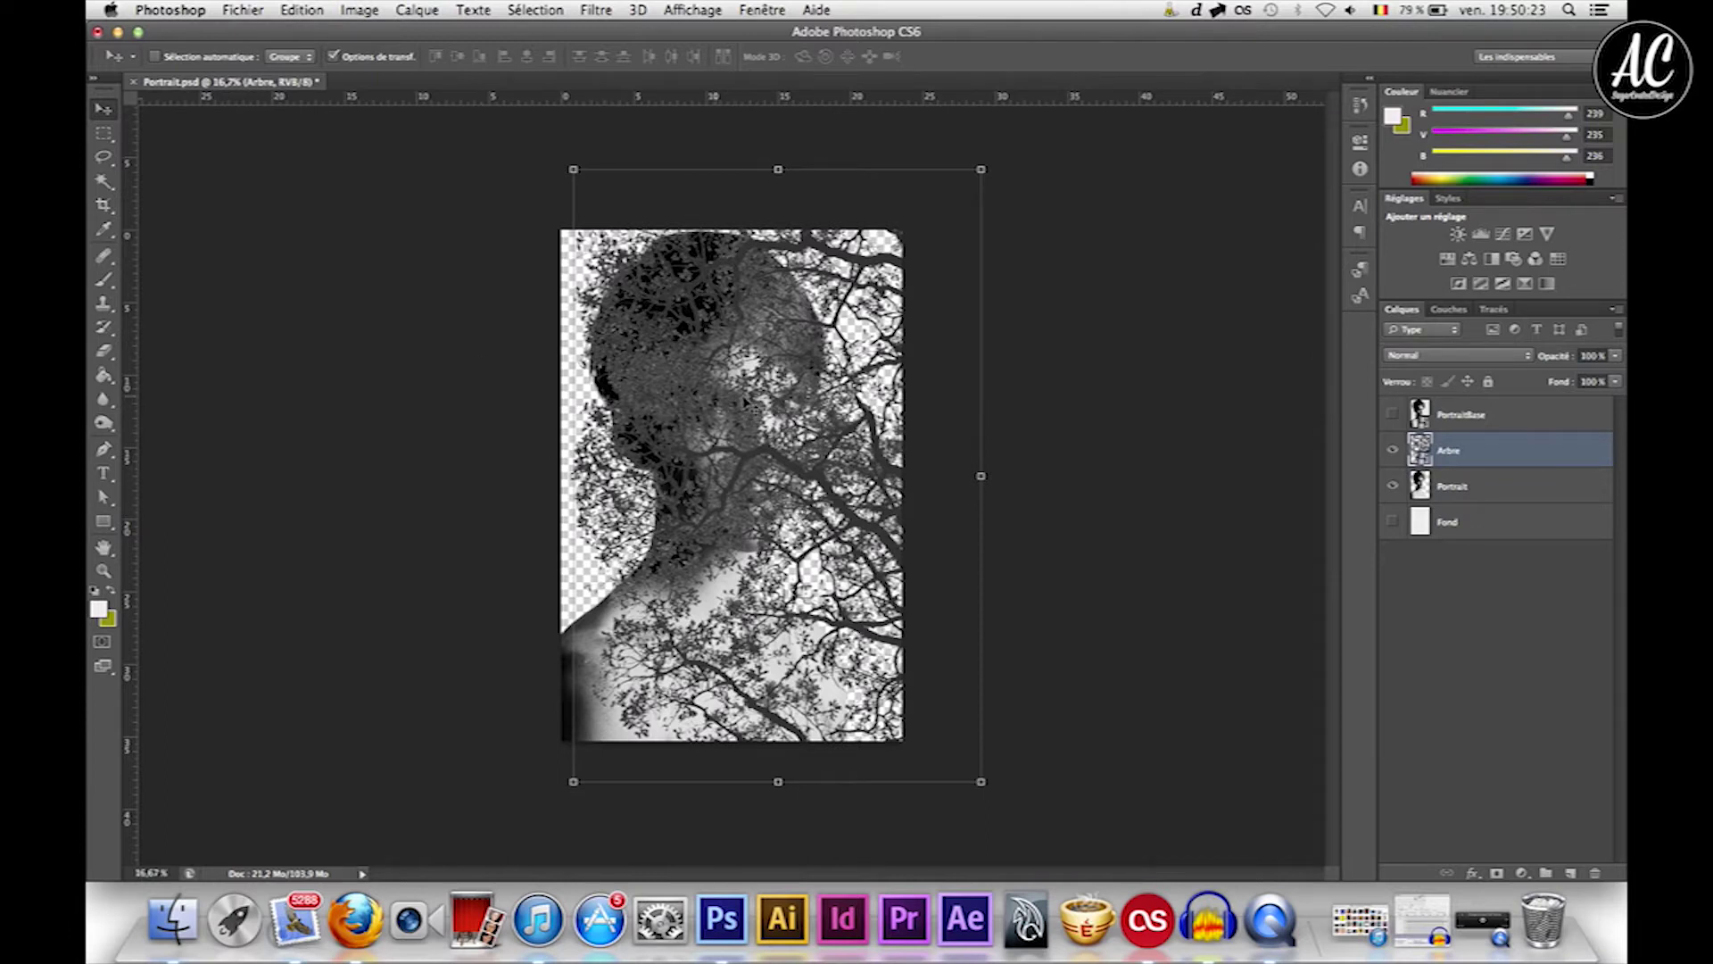
key(super+plus)
key(super+minus)
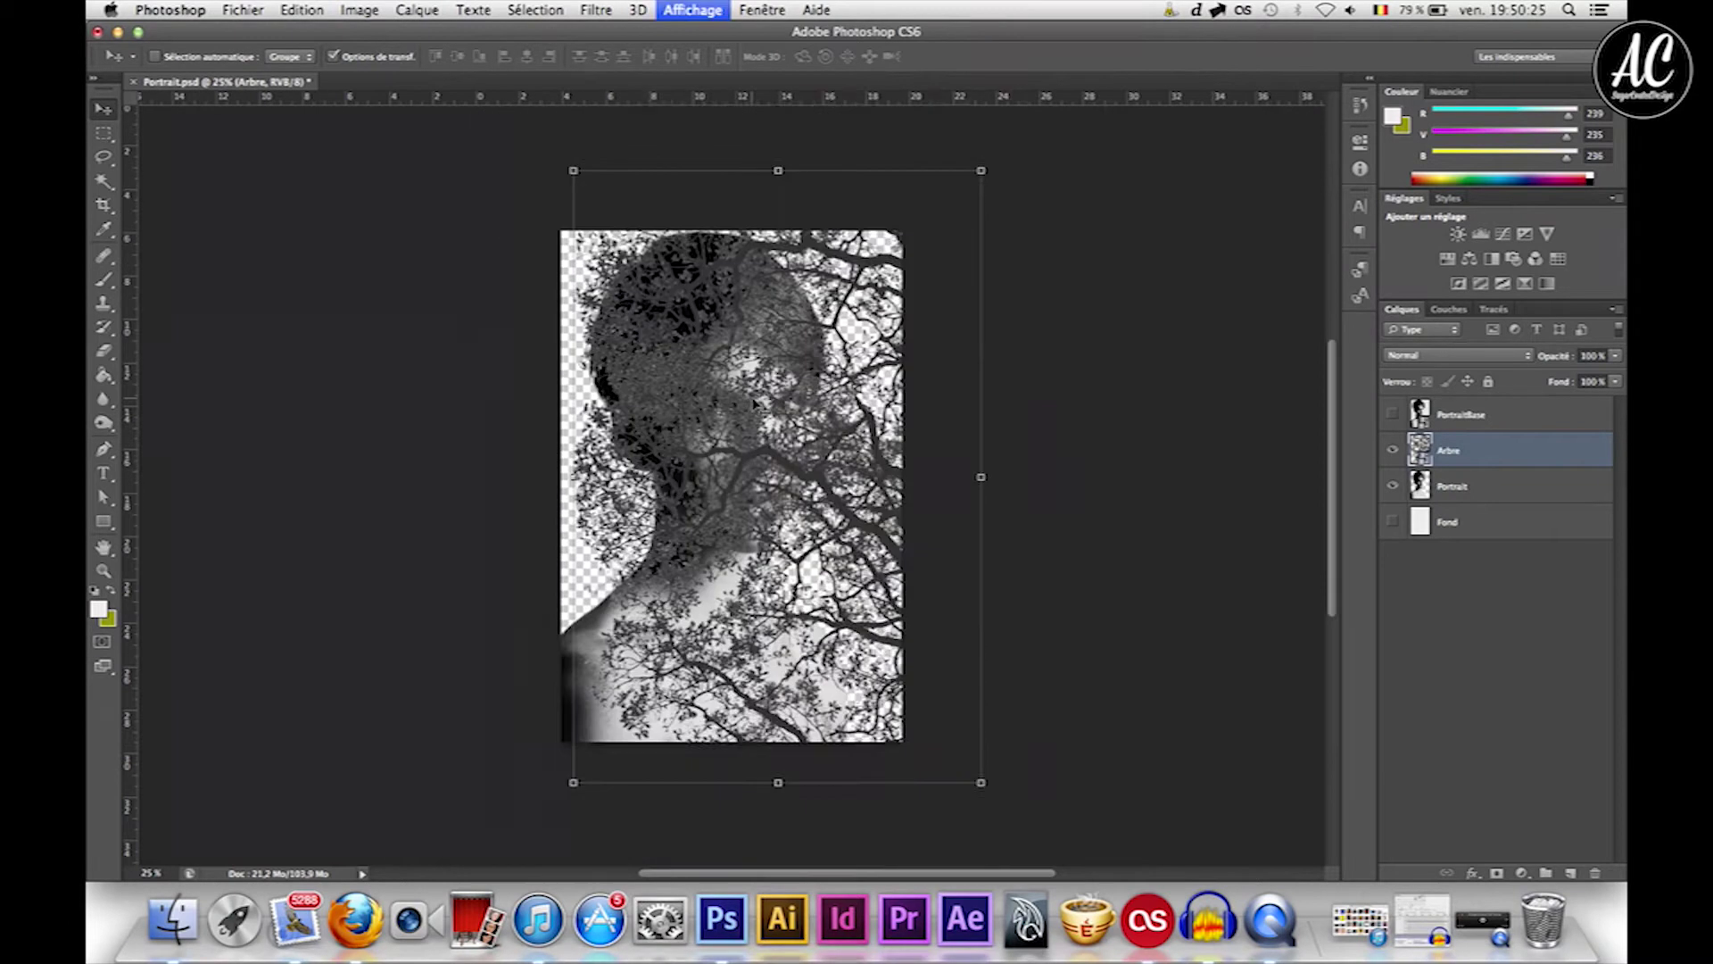
Delete the PortraitBase layer and make the Fond layer visible.
click(1460, 425)
key(Delete)
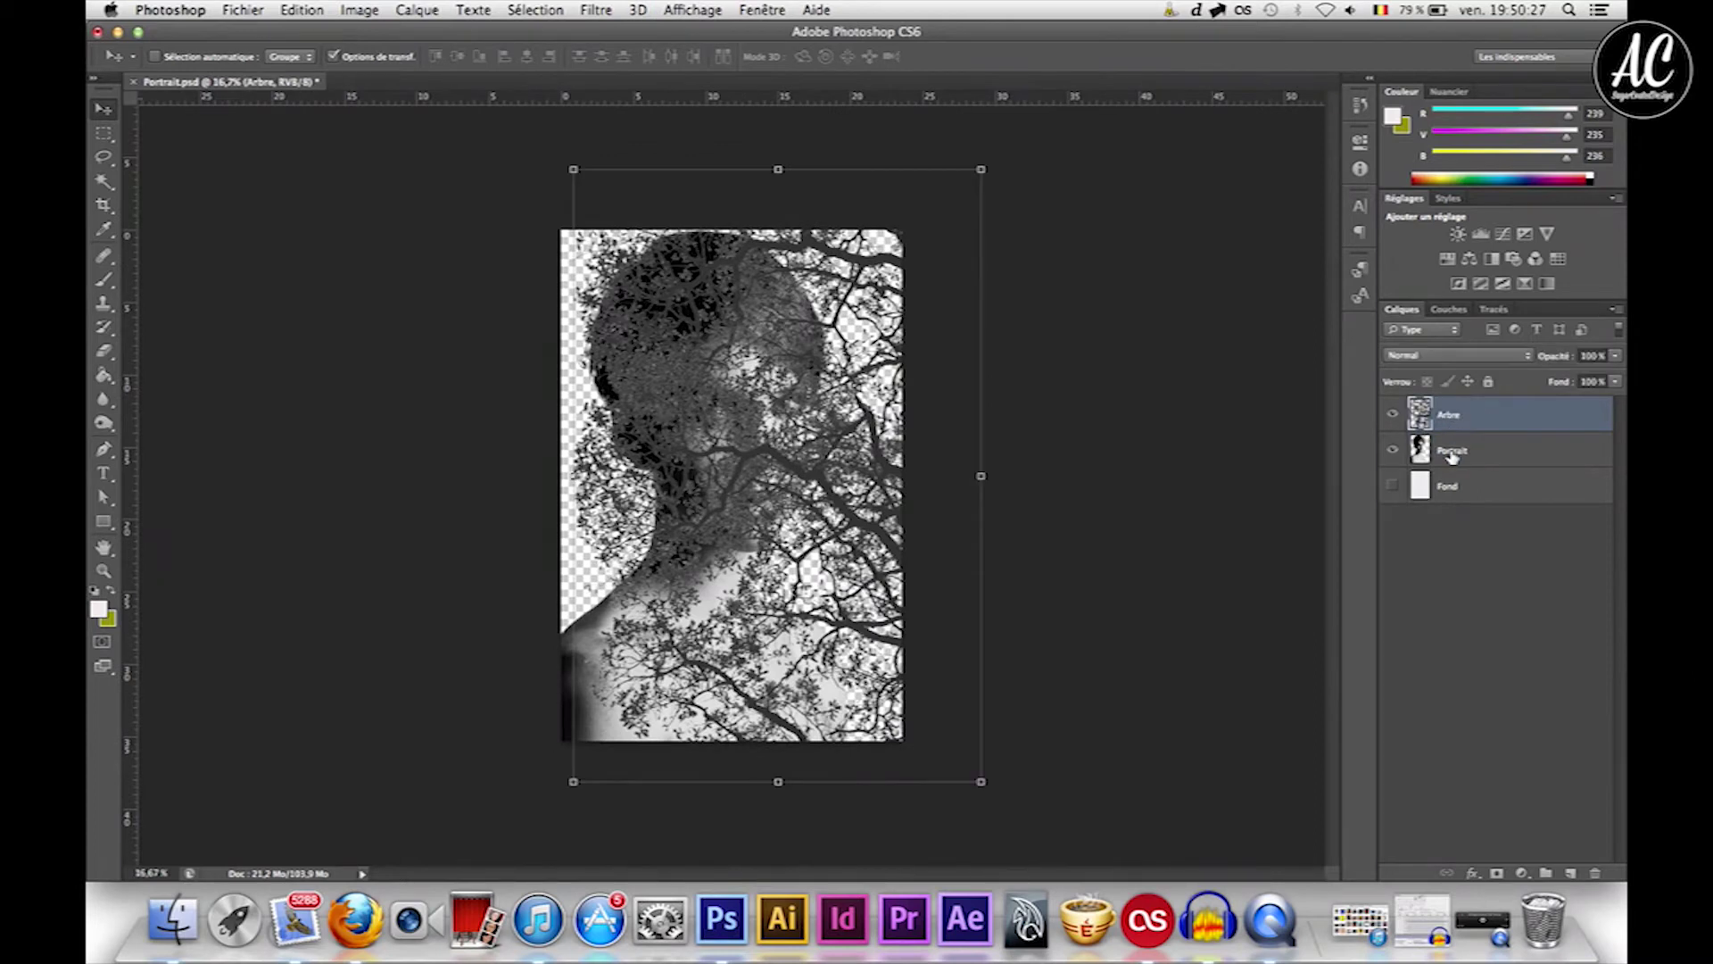
click(1452, 455)
click(1393, 485)
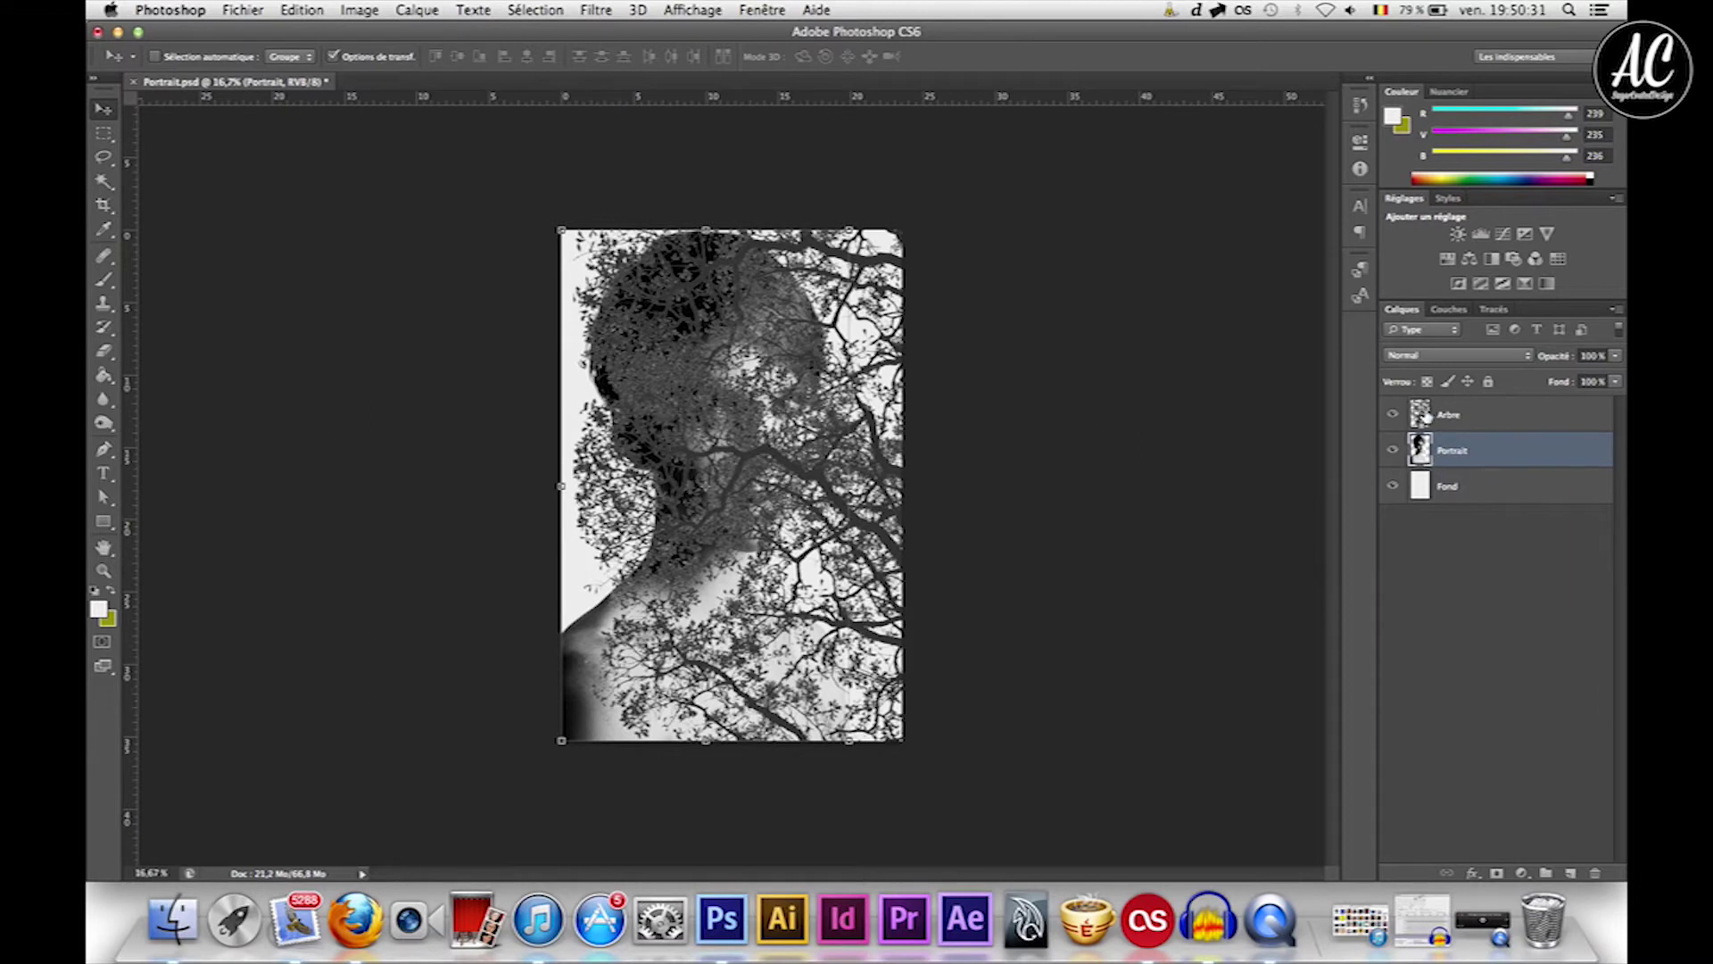
Move the Portrait layer above Arbre and clip it to the tree with a clipping mask.
drag(1430, 457, 1439, 430)
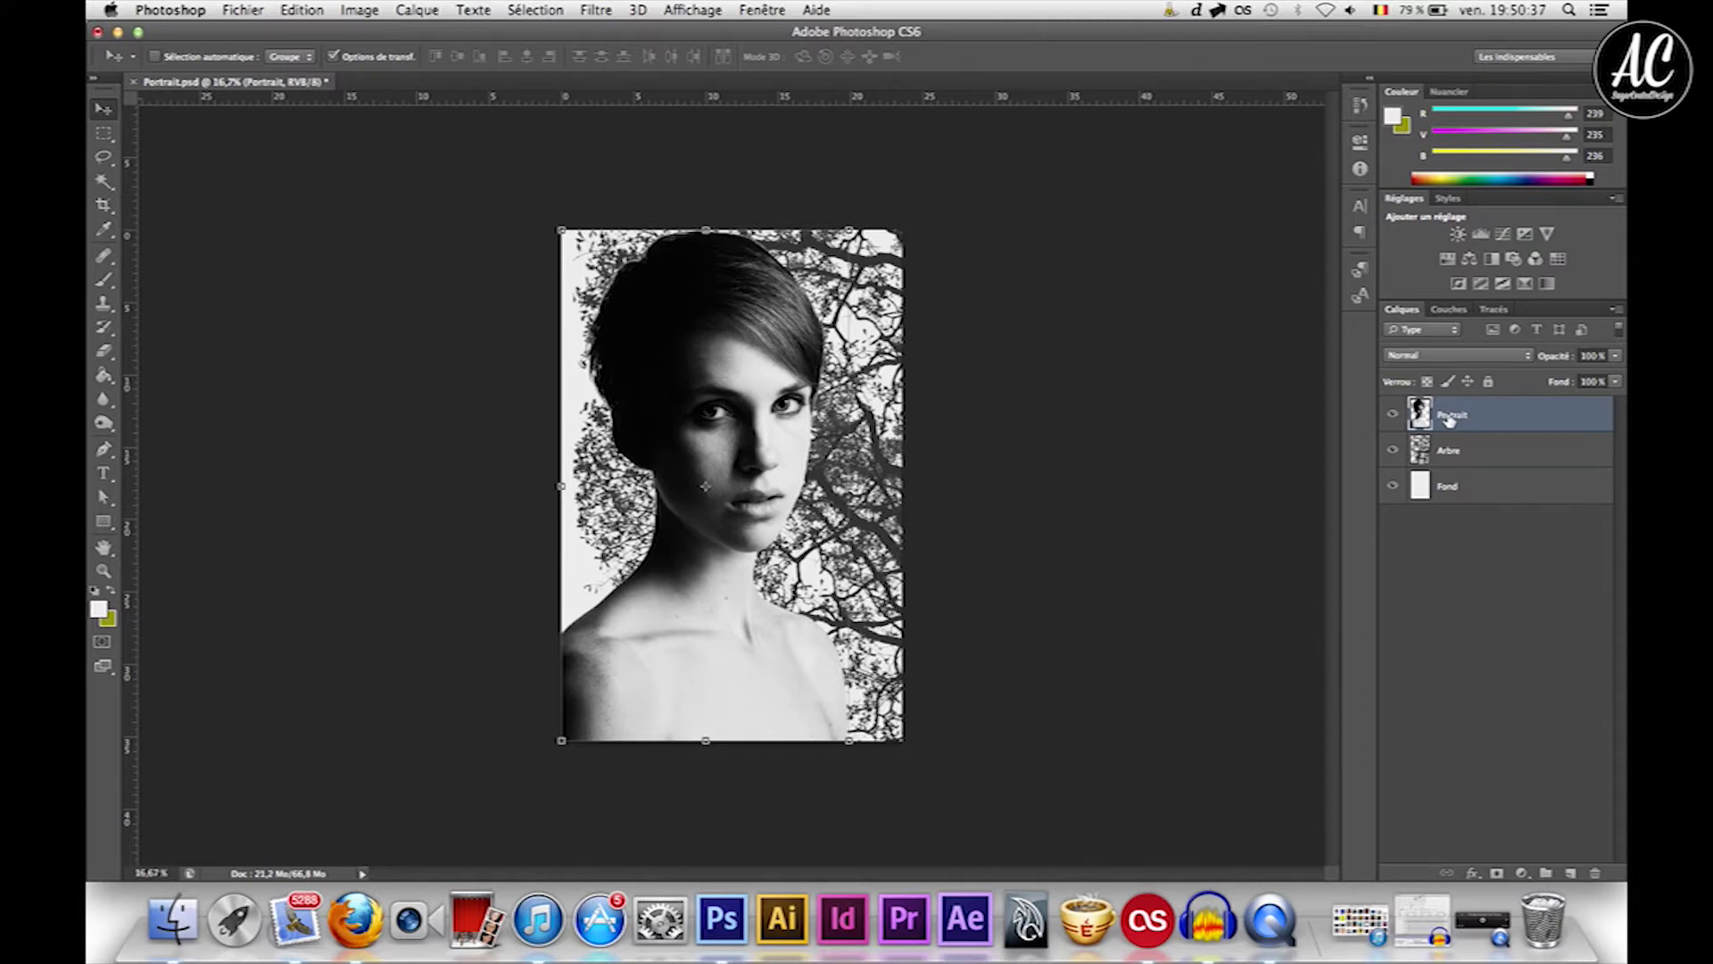
right_click(1455, 413)
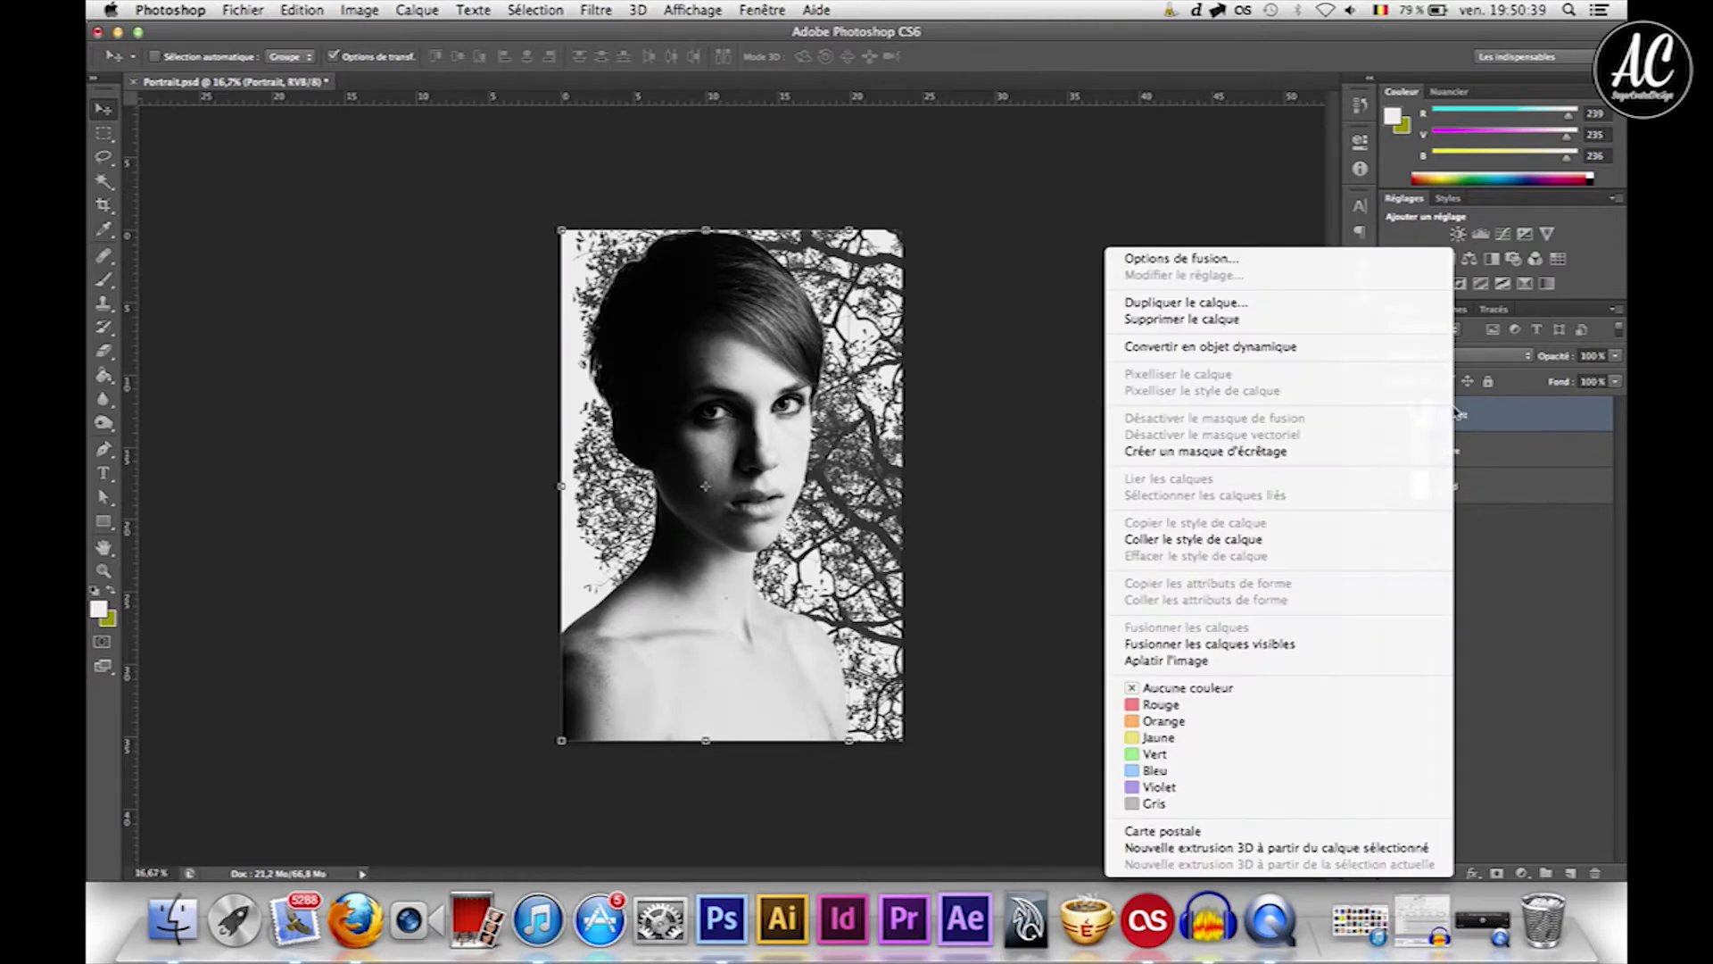
click(1376, 451)
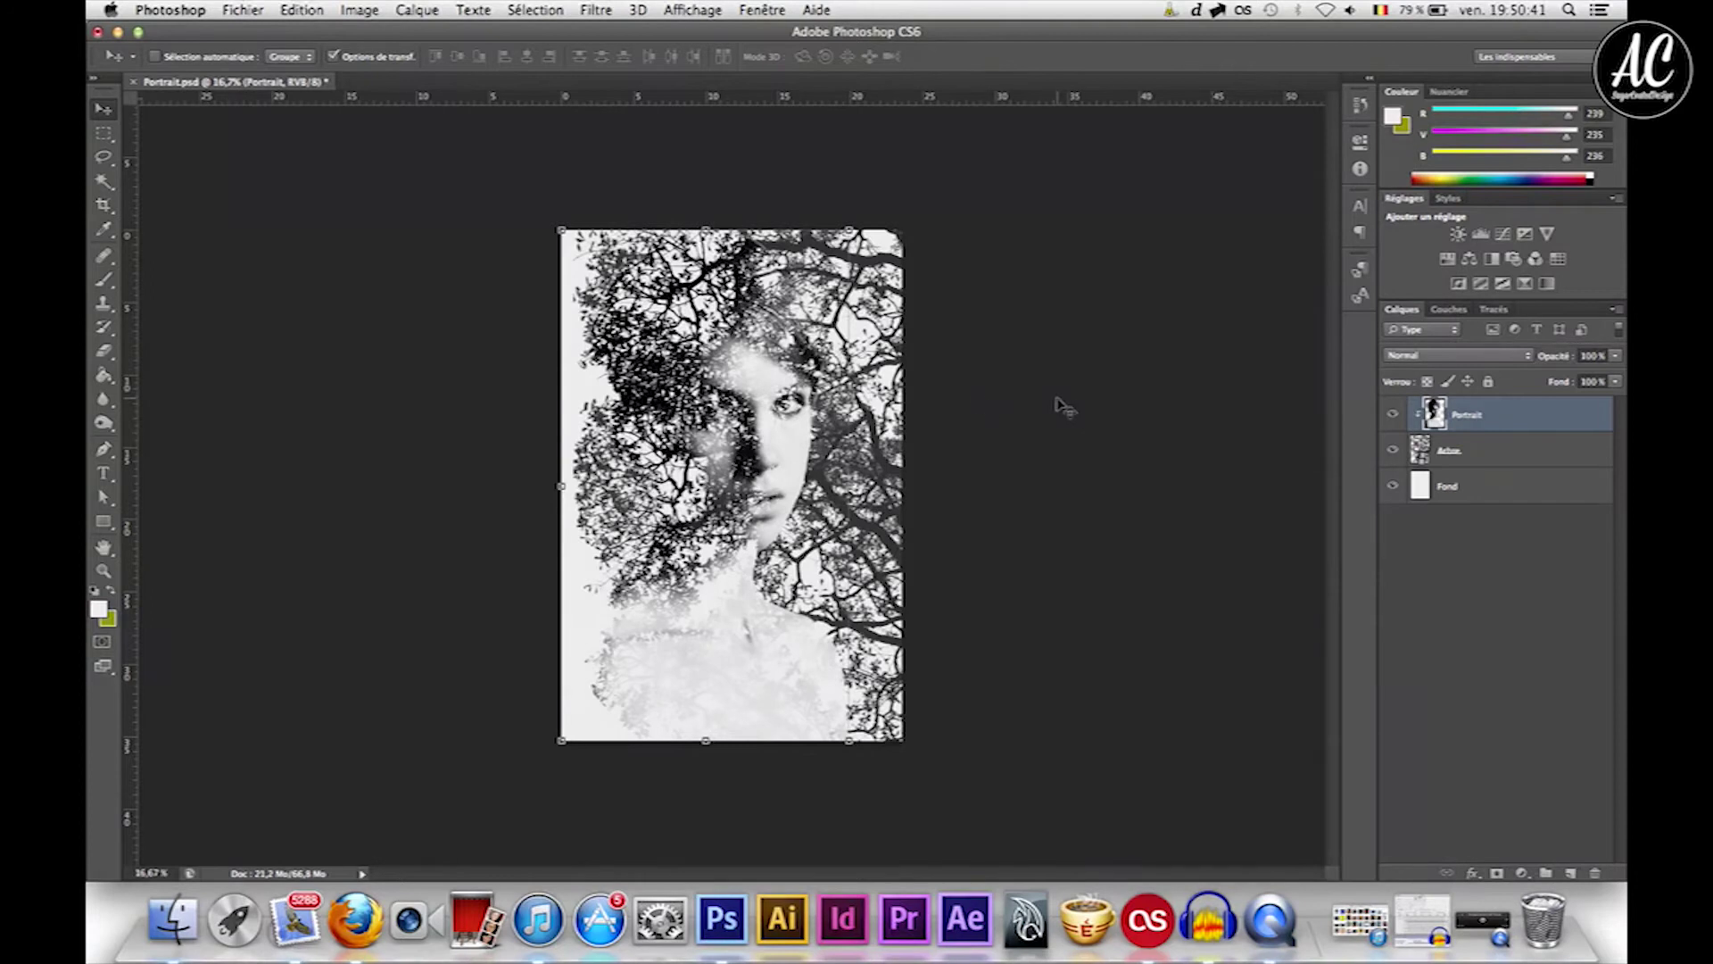
key(super+plus)
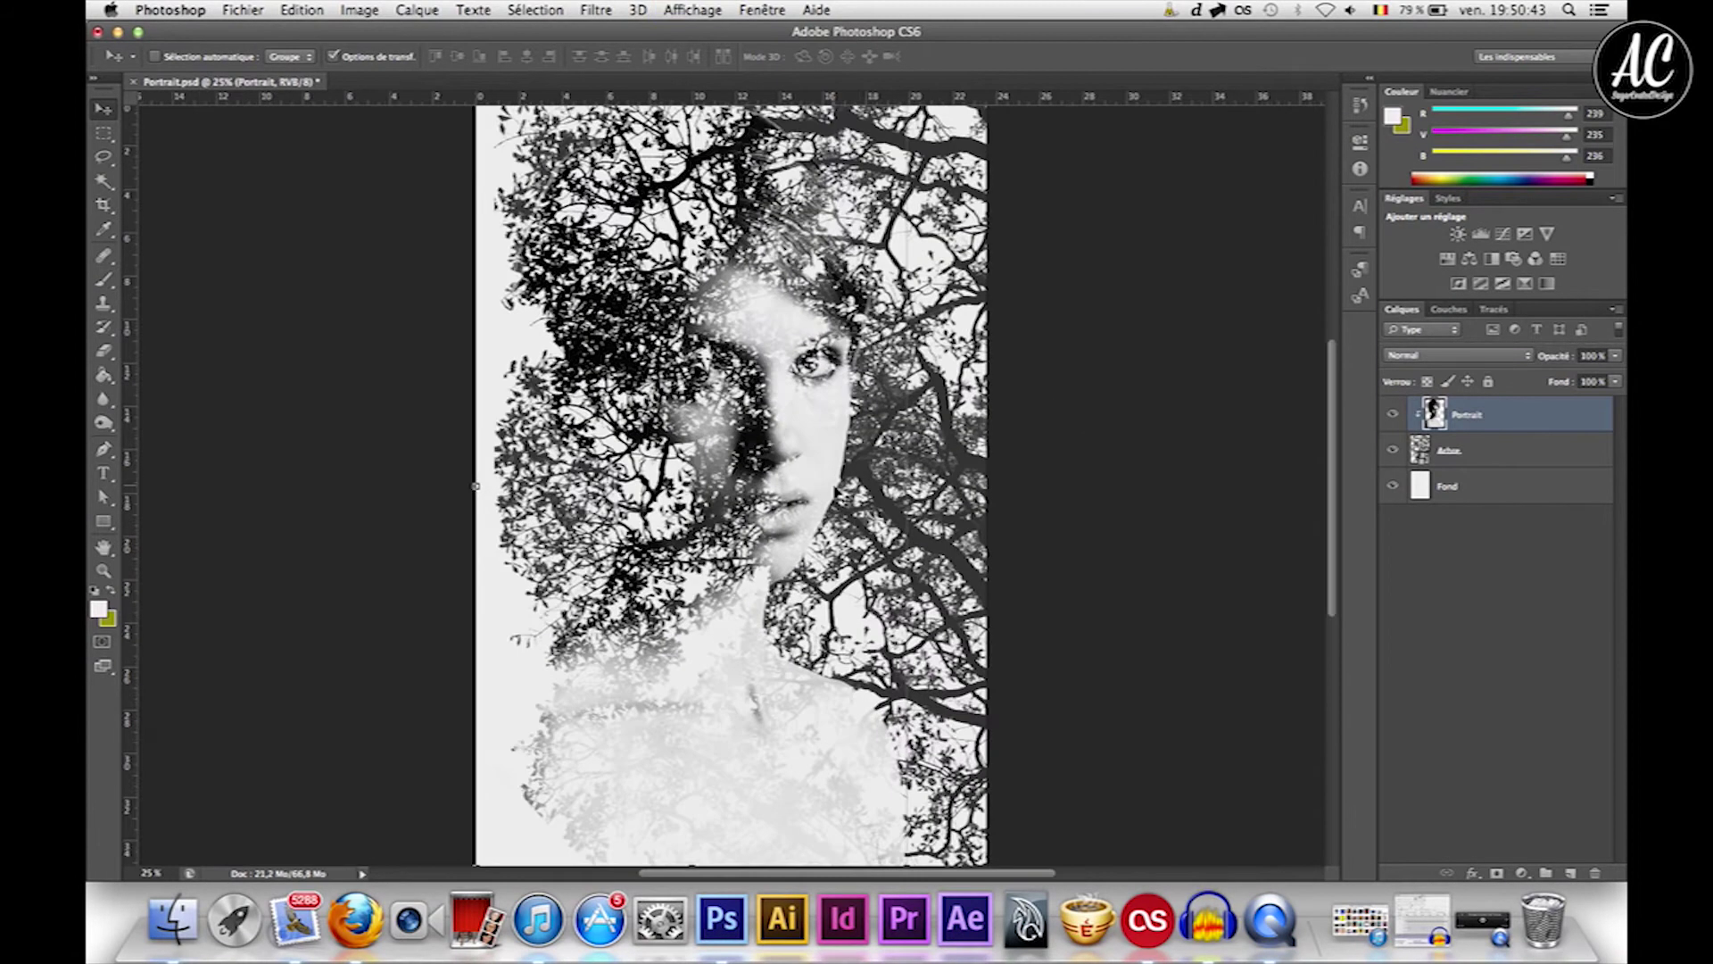
key(super+minus)
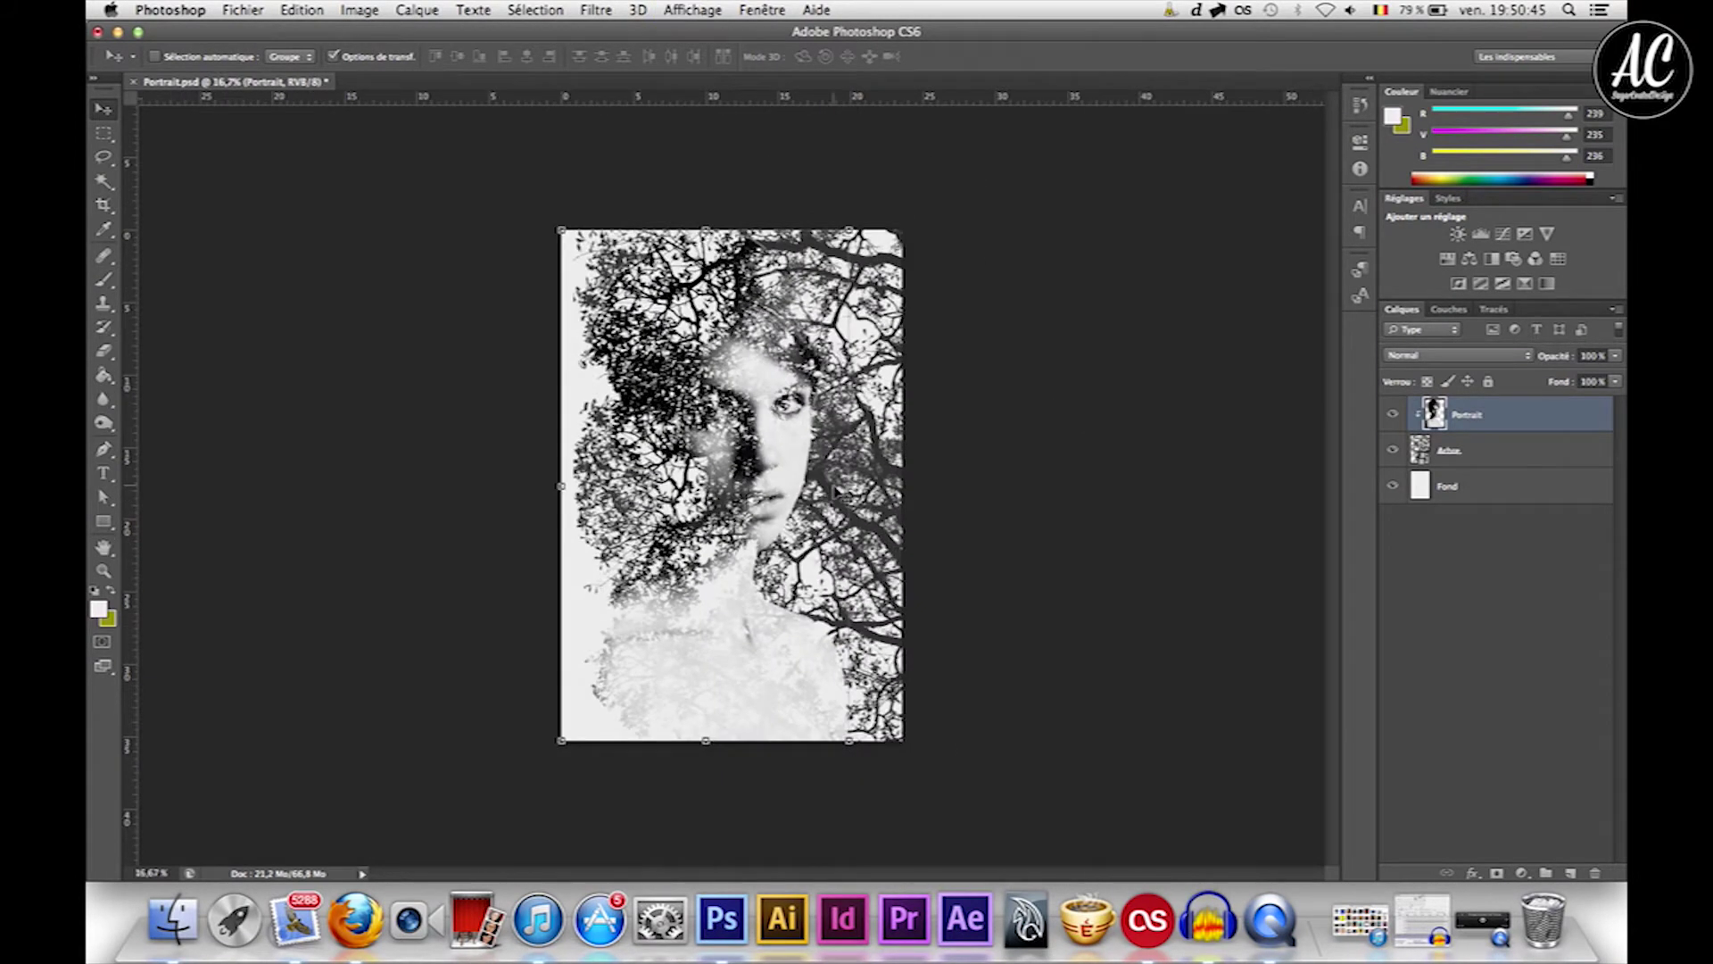
Duplicate the Portrait and Arbre layers together.
click(1483, 455)
click(1494, 426)
shift+click(1478, 456)
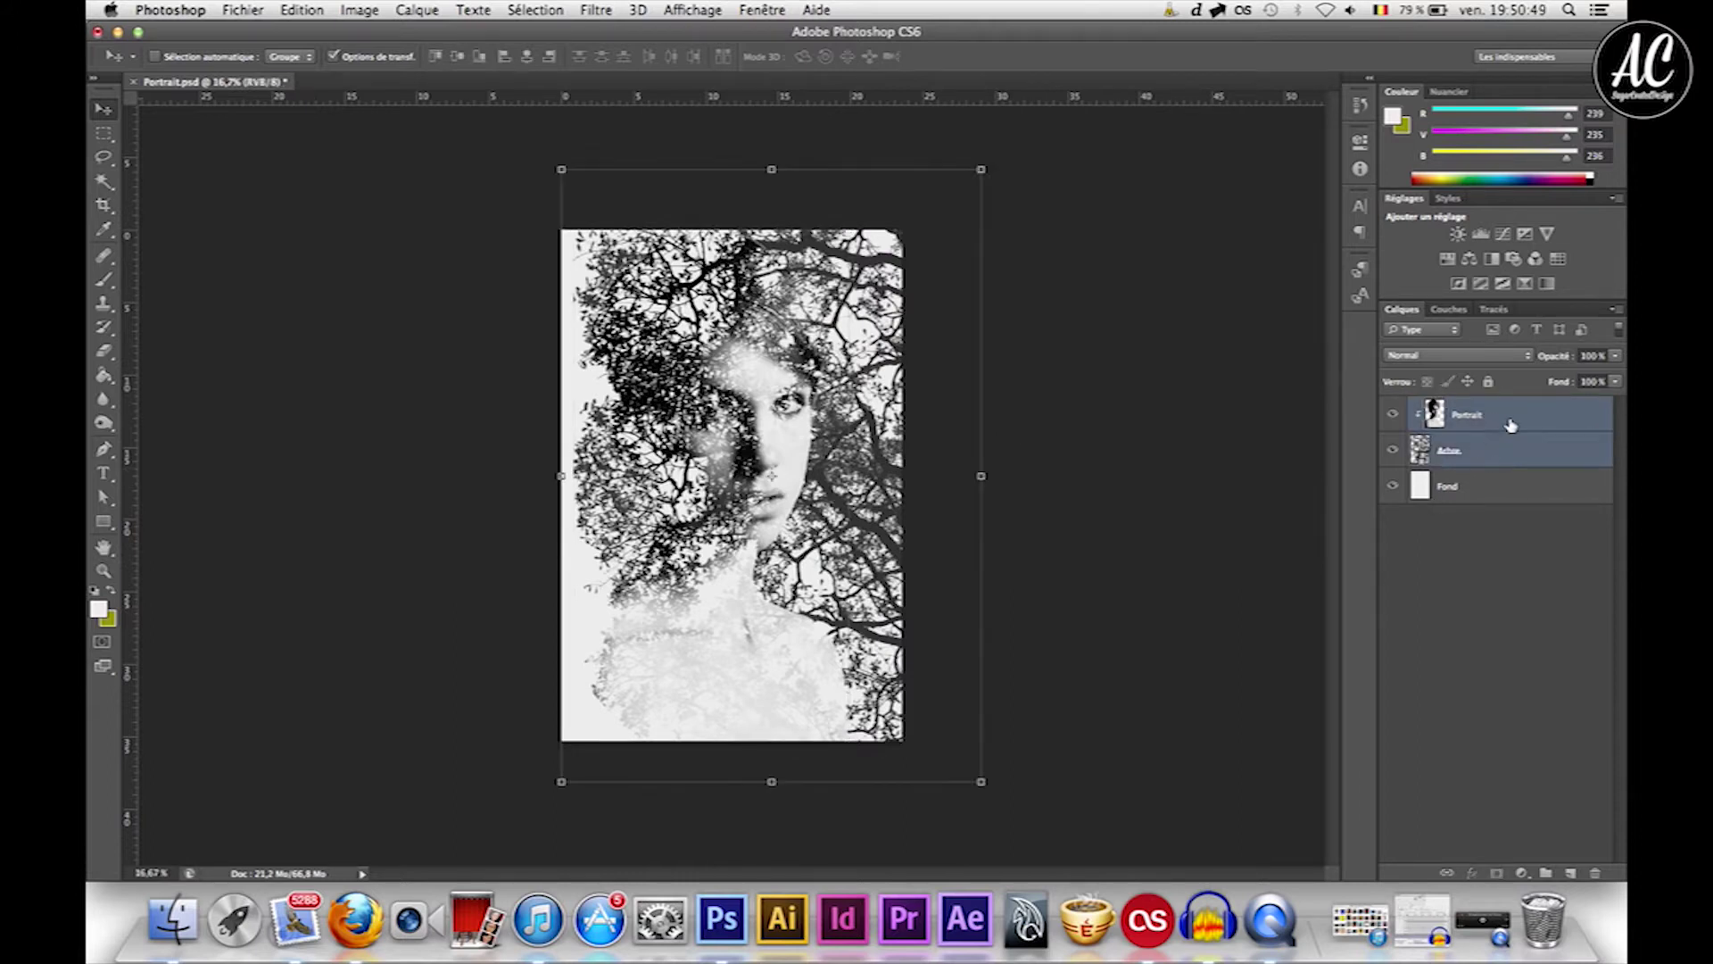
drag(1491, 422, 1573, 871)
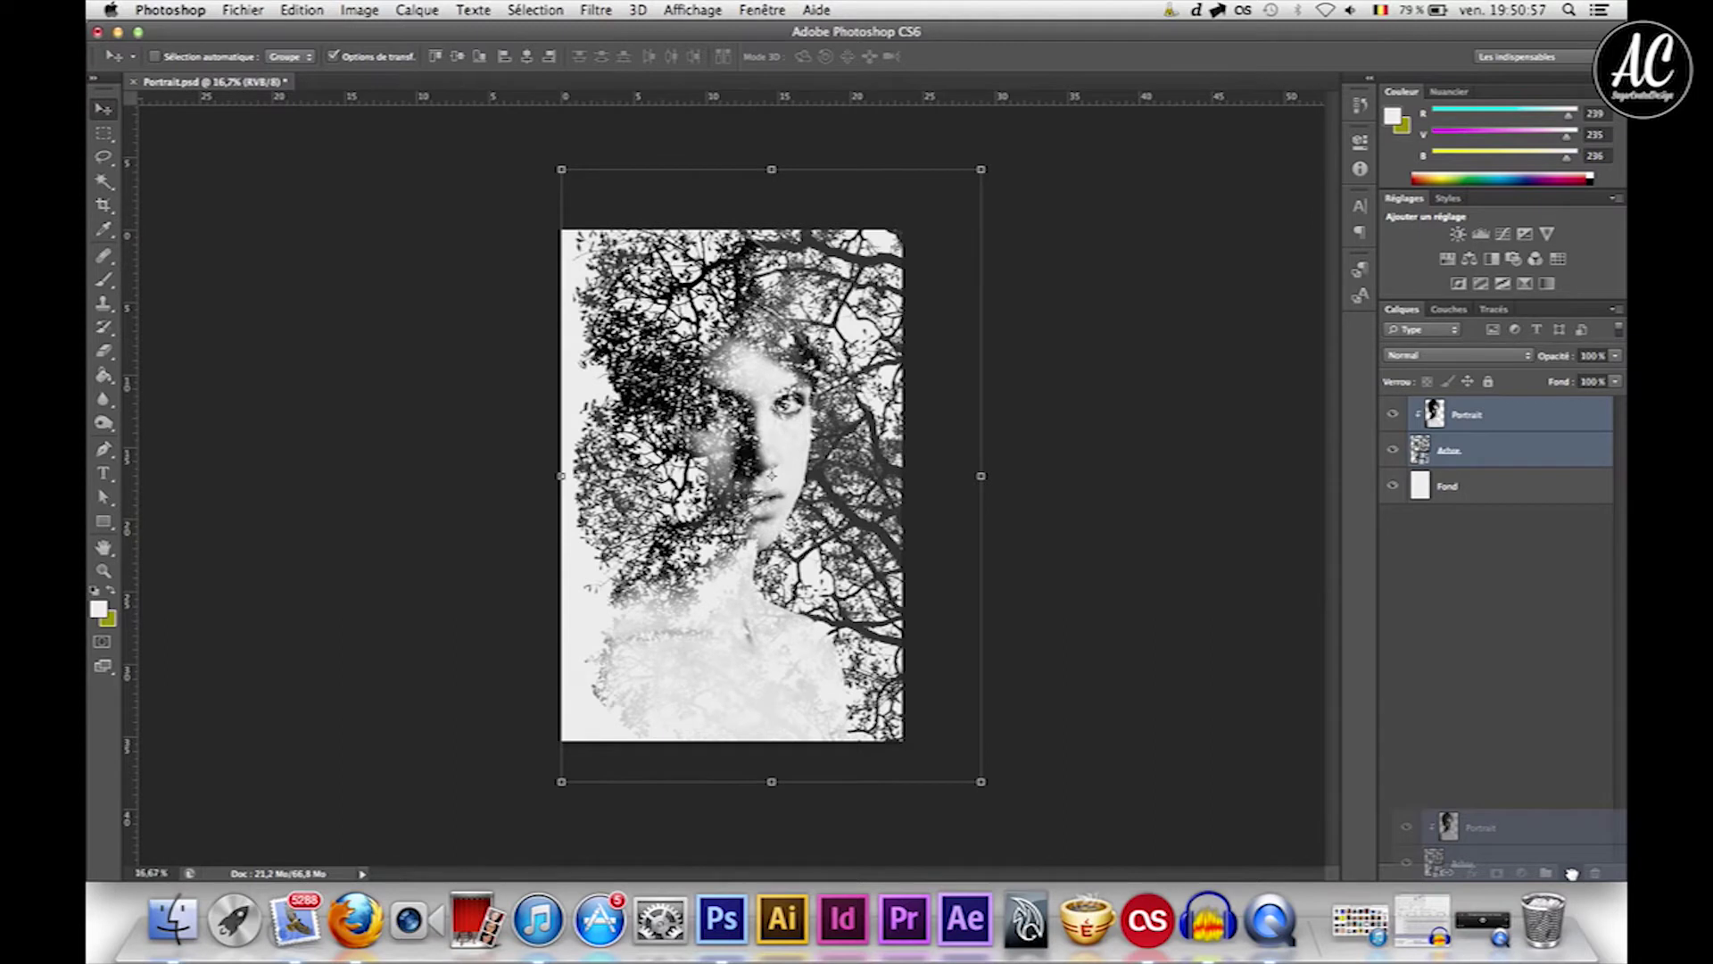
drag(1572, 872, 1572, 872)
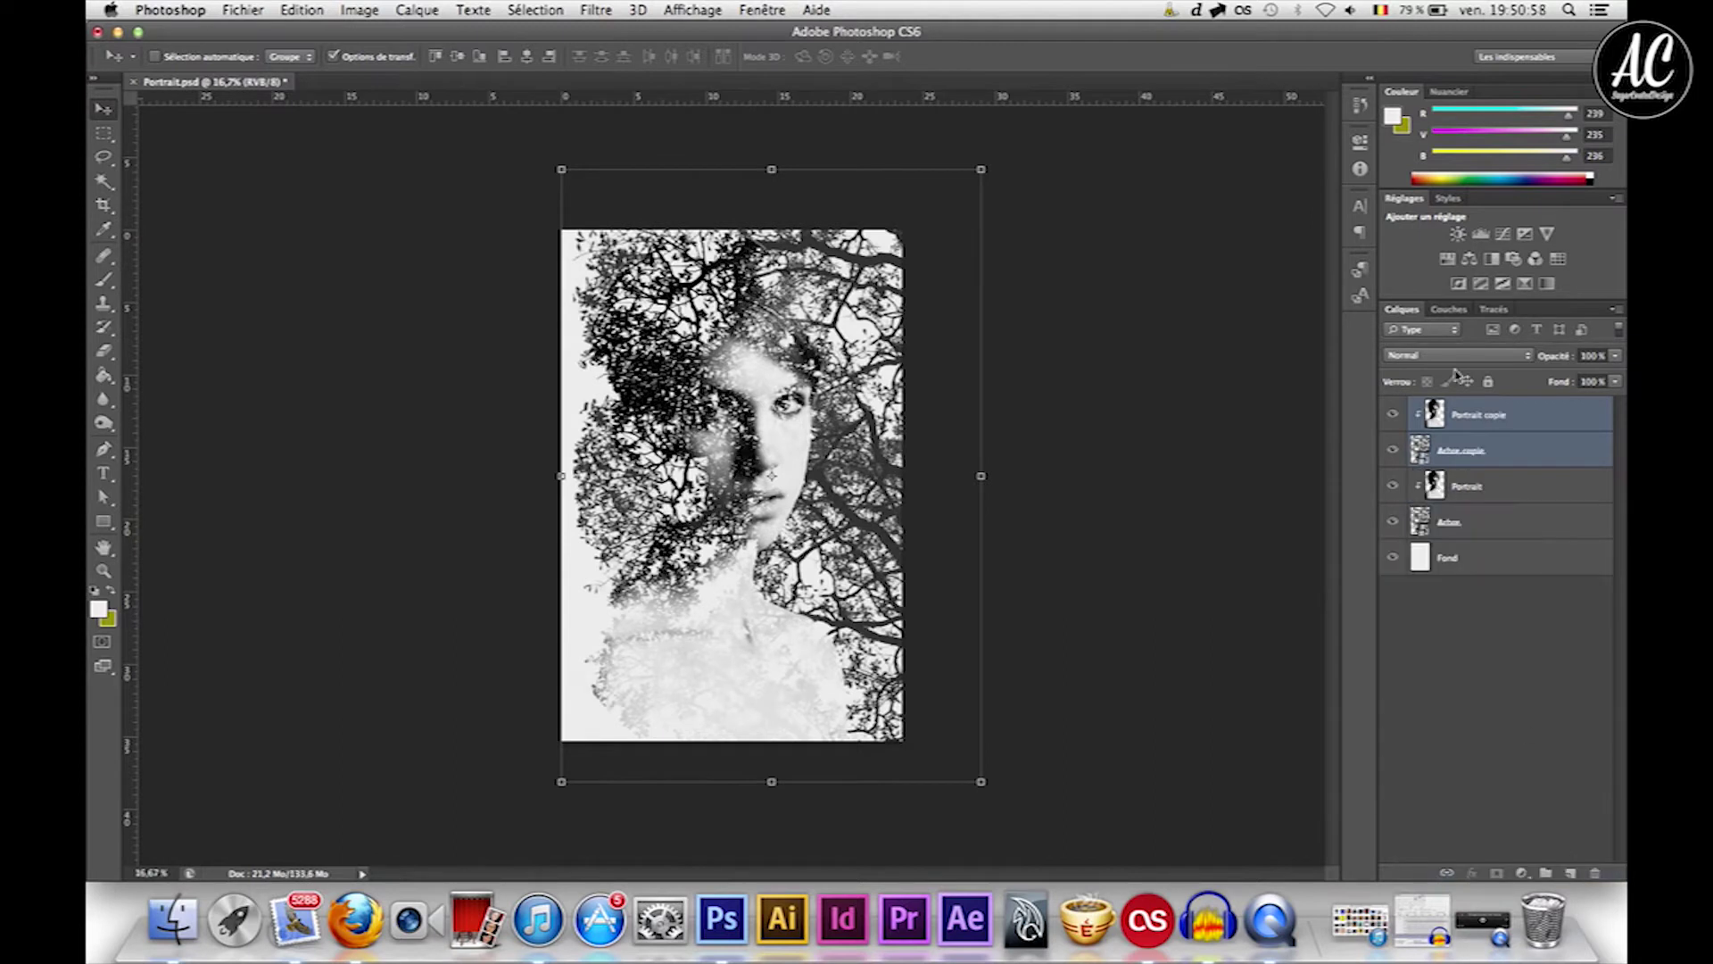
Set the blend mode of the Arbre copie layer to Superposition.
click(1503, 455)
click(1451, 354)
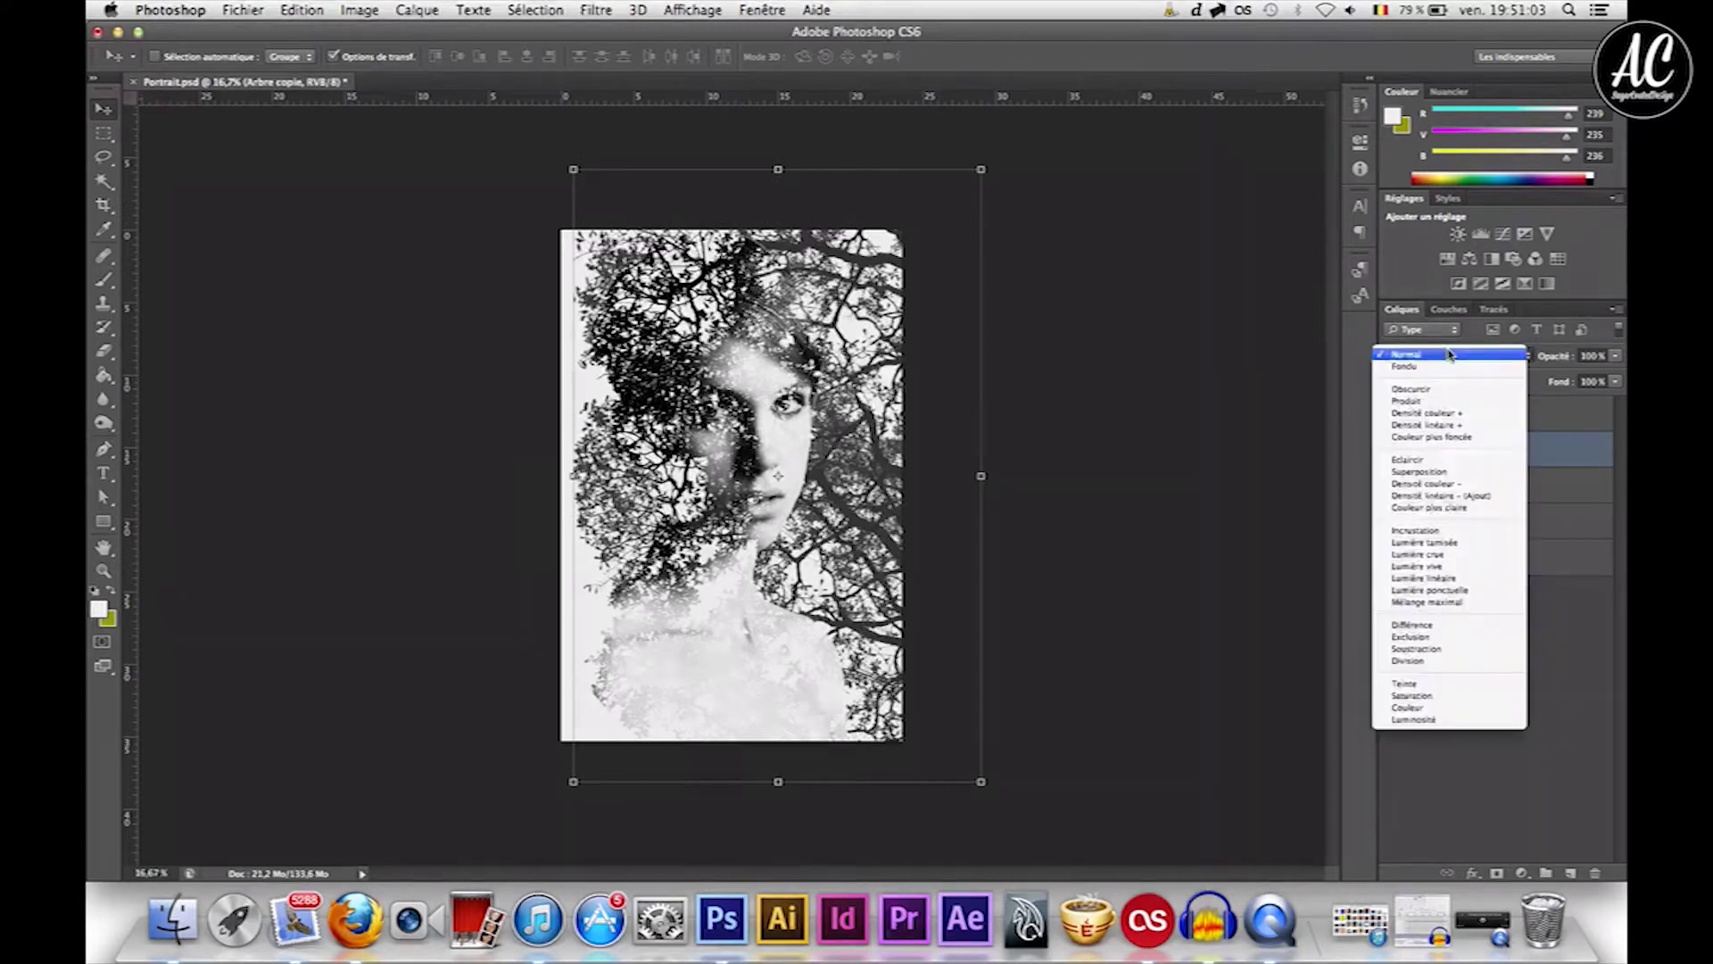
click(1443, 473)
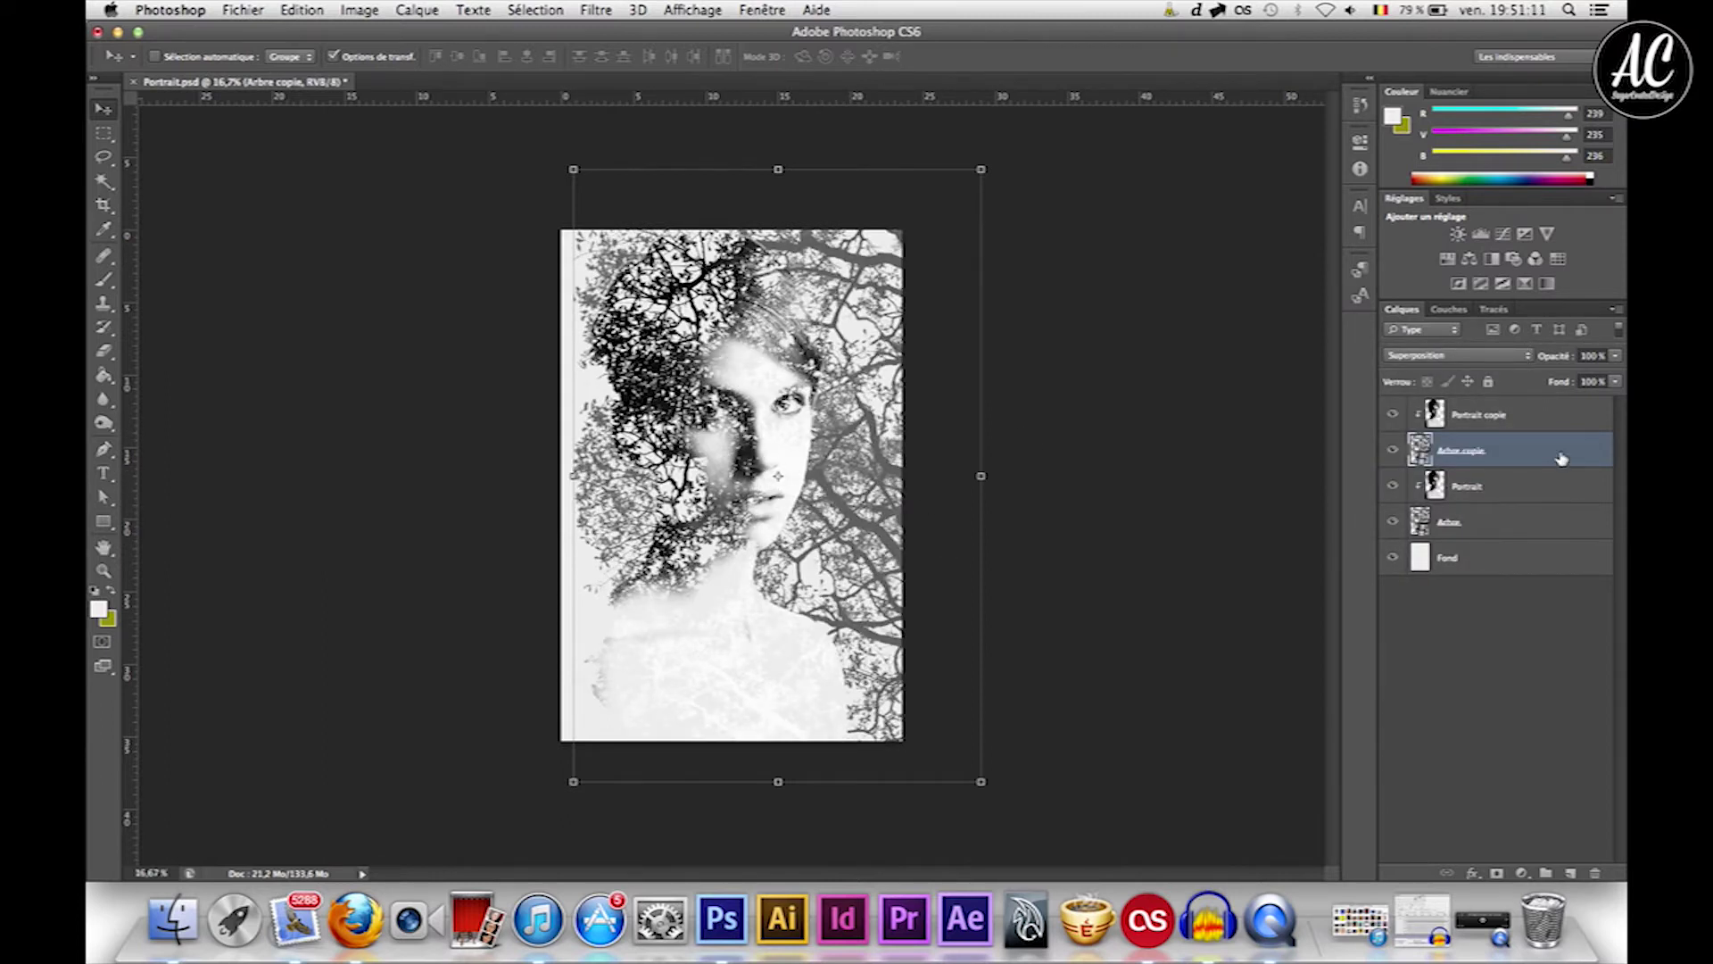
Adjust the opacity of the Arbre copie layer and deselect all layers.
click(1506, 425)
click(1497, 448)
click(1589, 354)
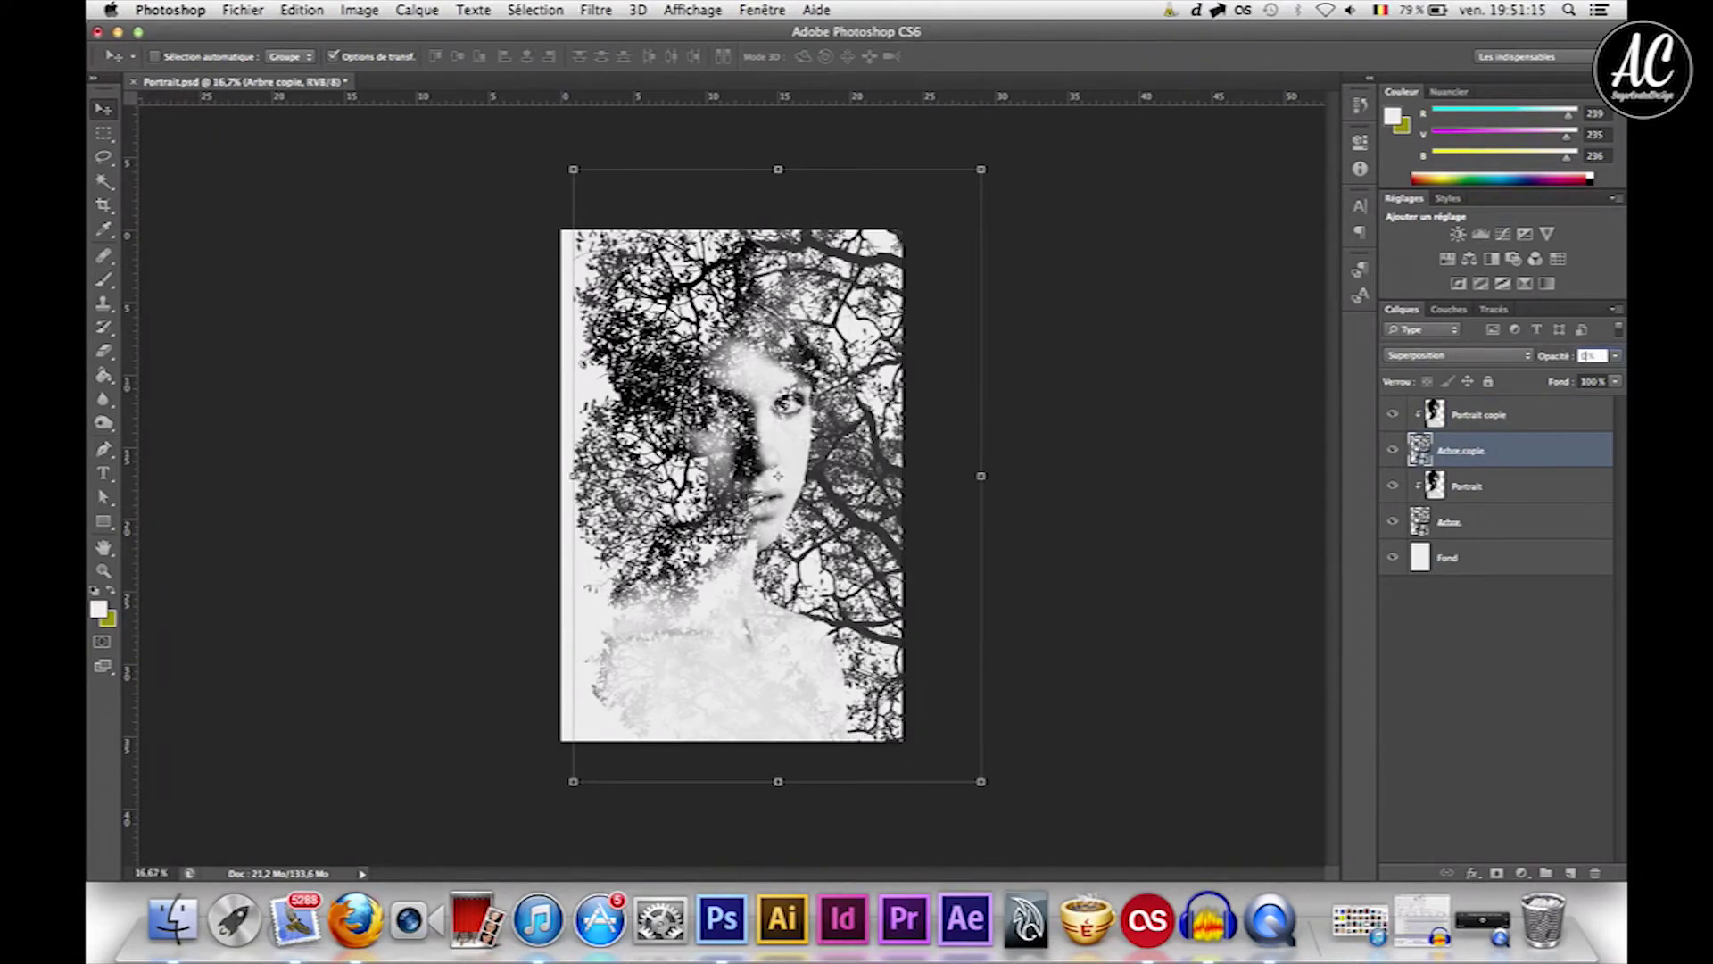
text(60)
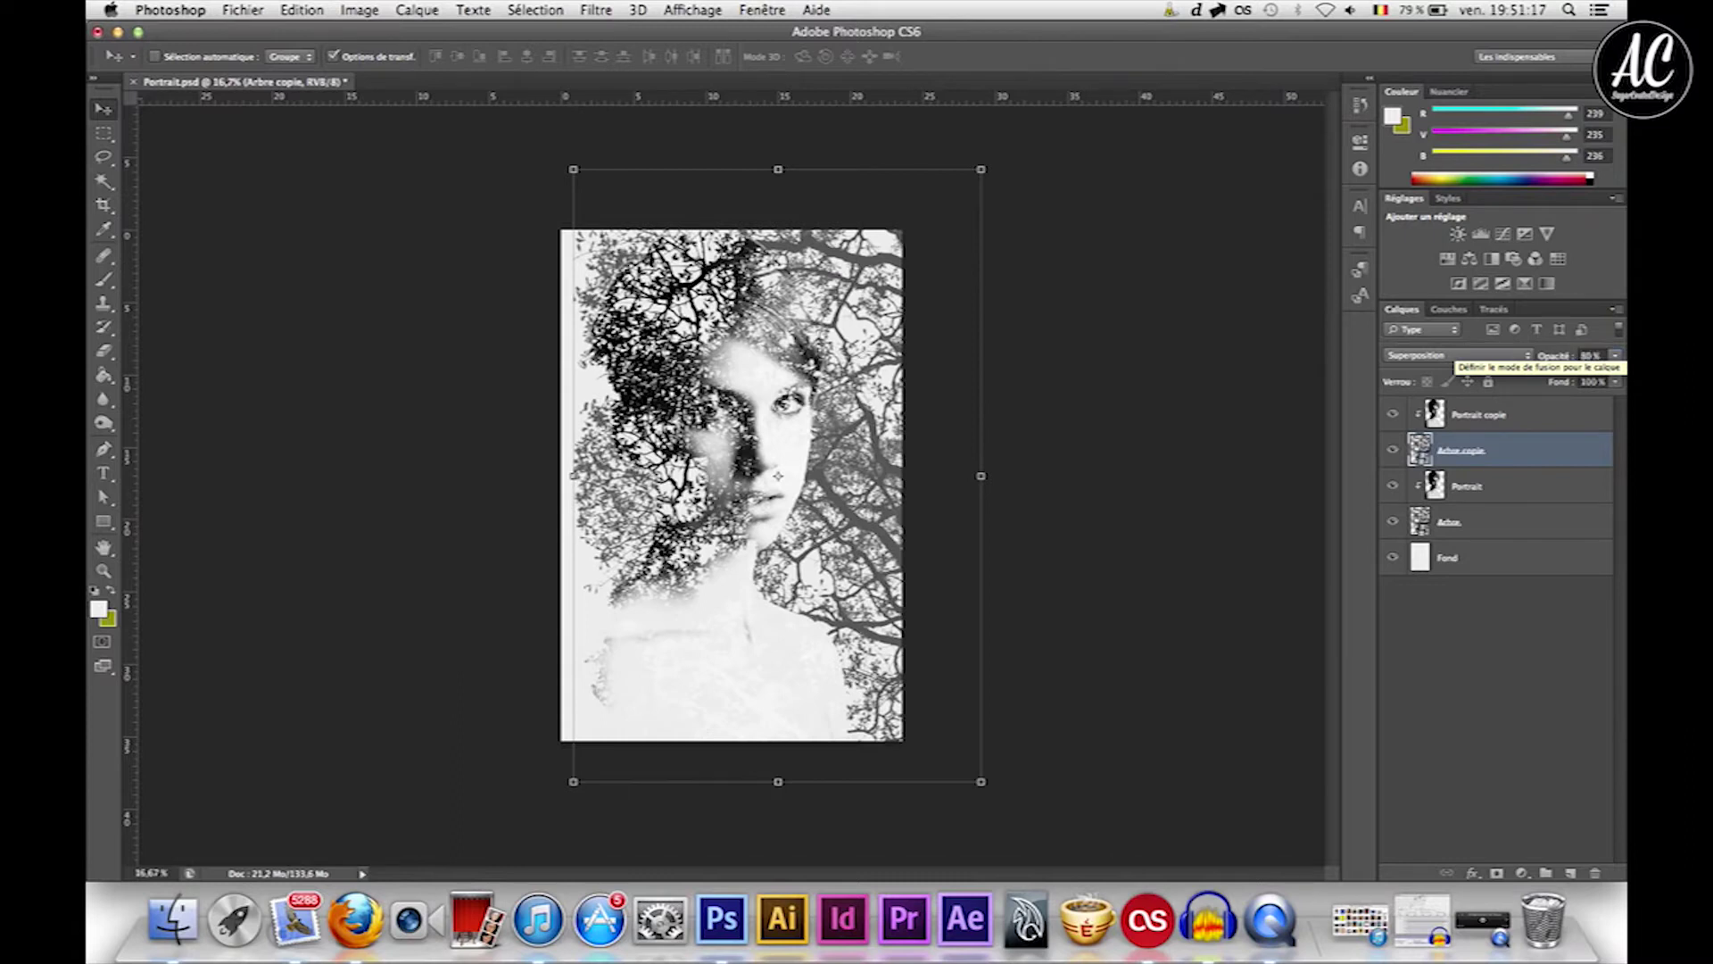
key(Return)
key(super+plus)
key(0)
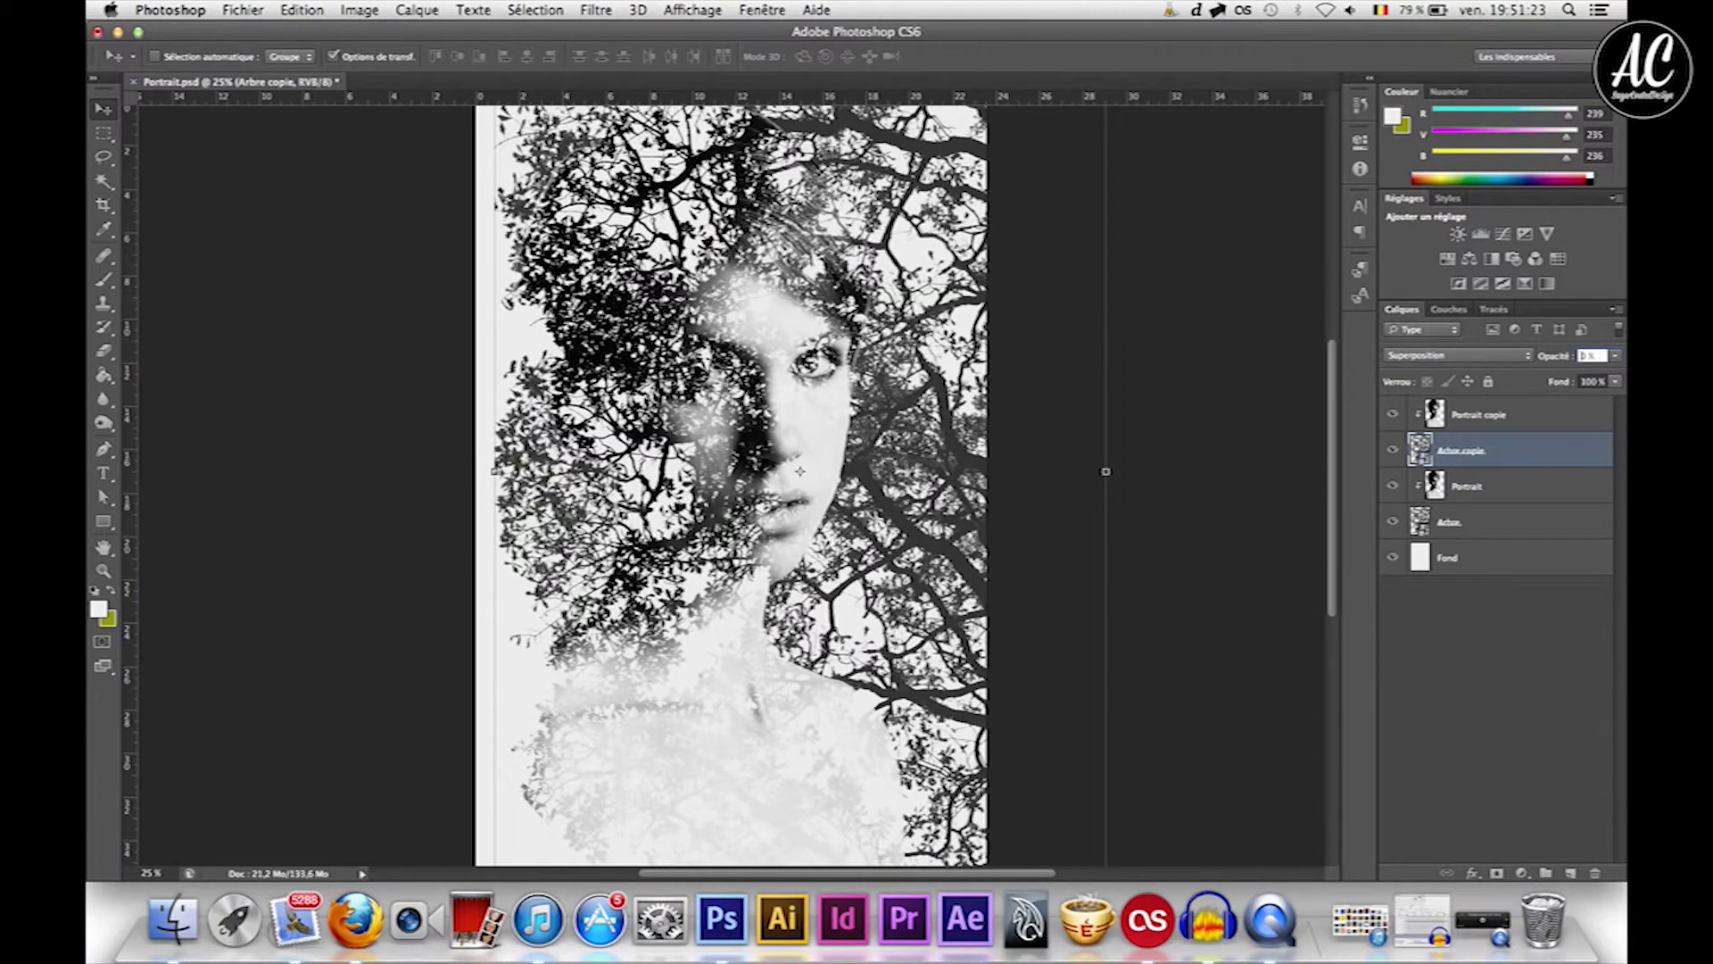
key(4)
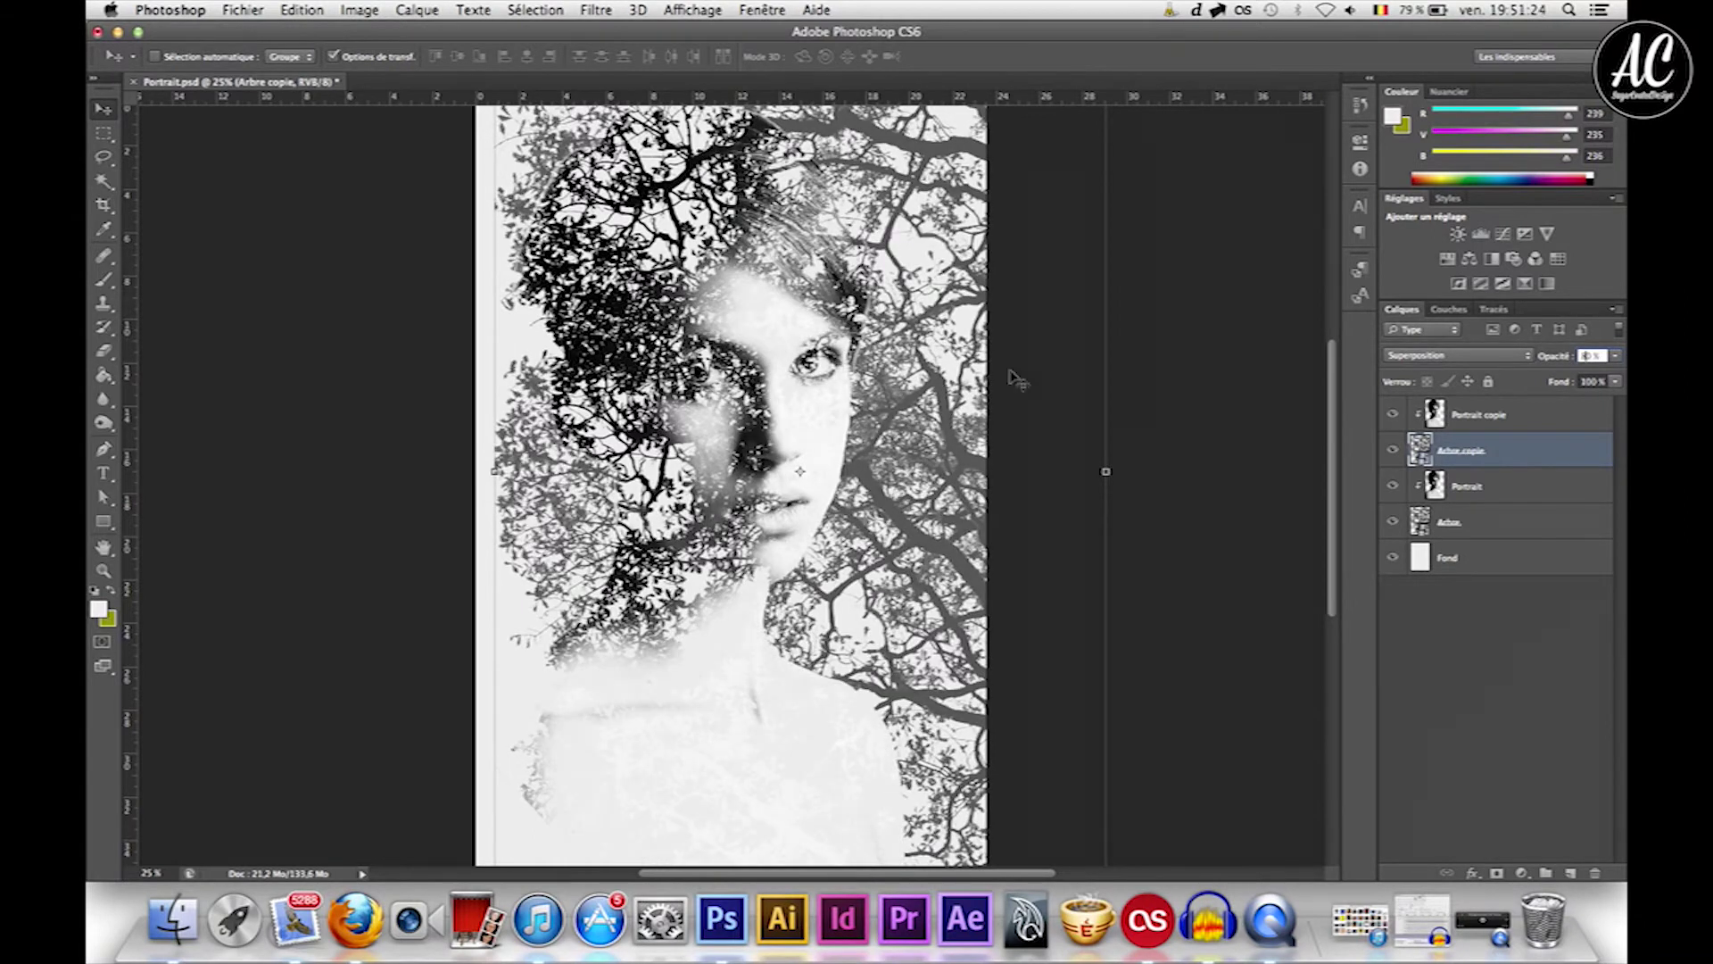
click(1425, 736)
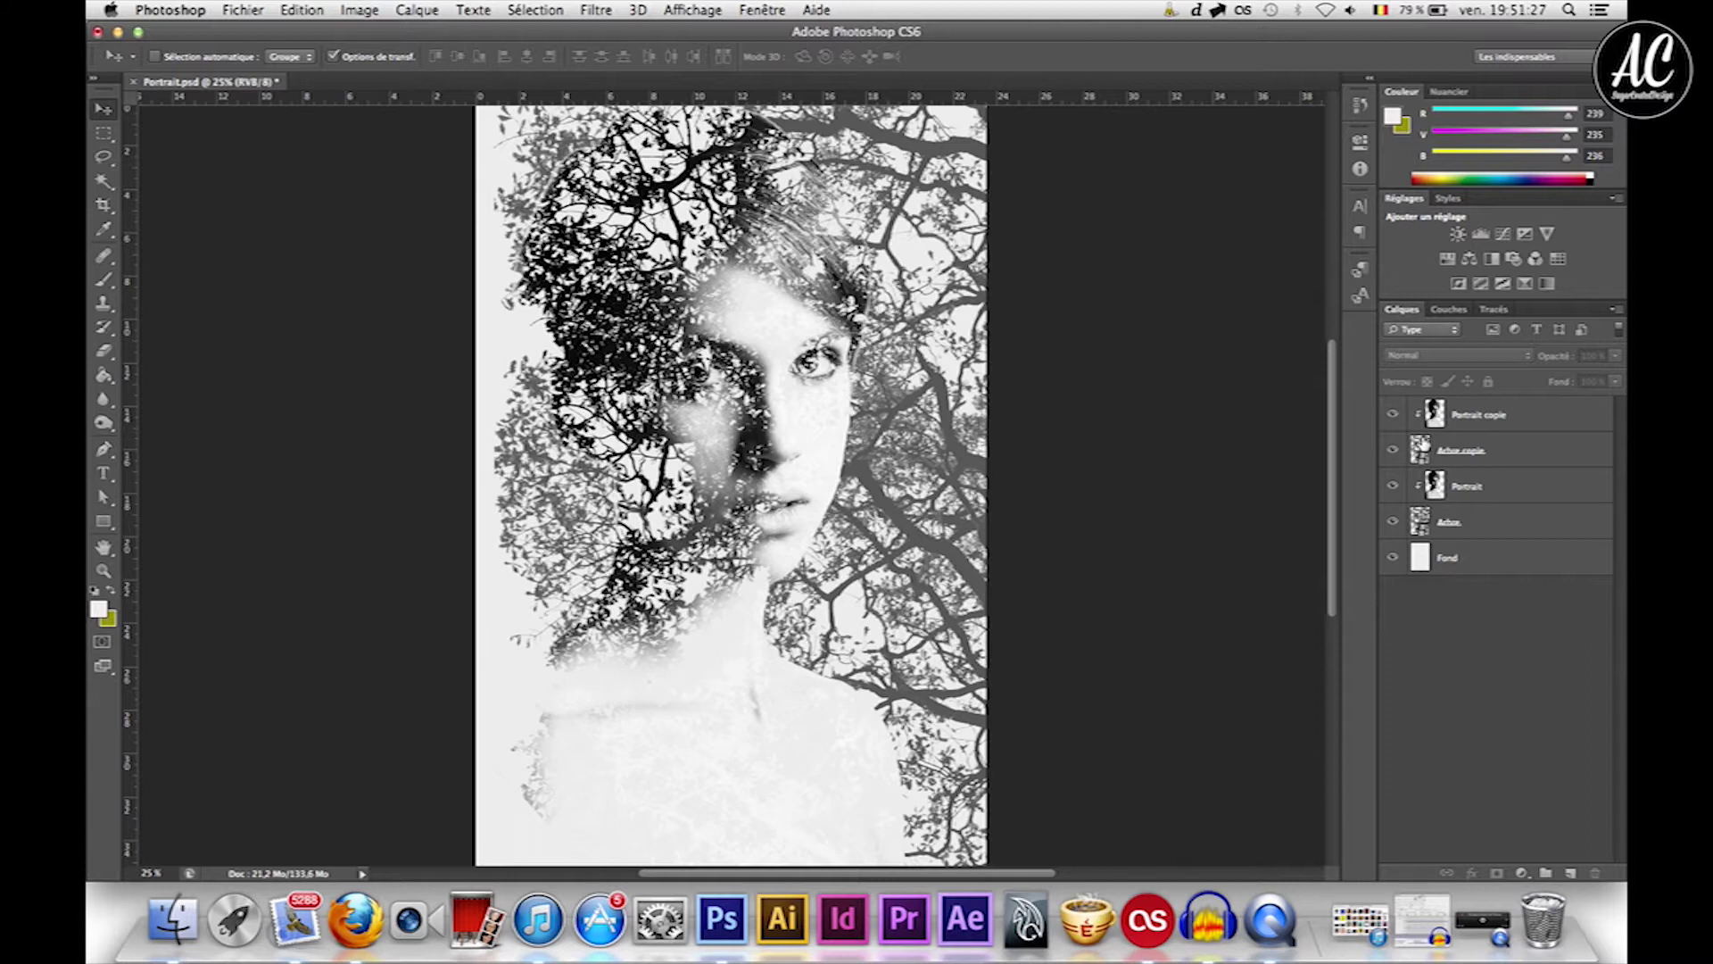
Set the Portrait copie layer's opacity to 90% and compare the image with that layer hidden and shown.
click(1497, 418)
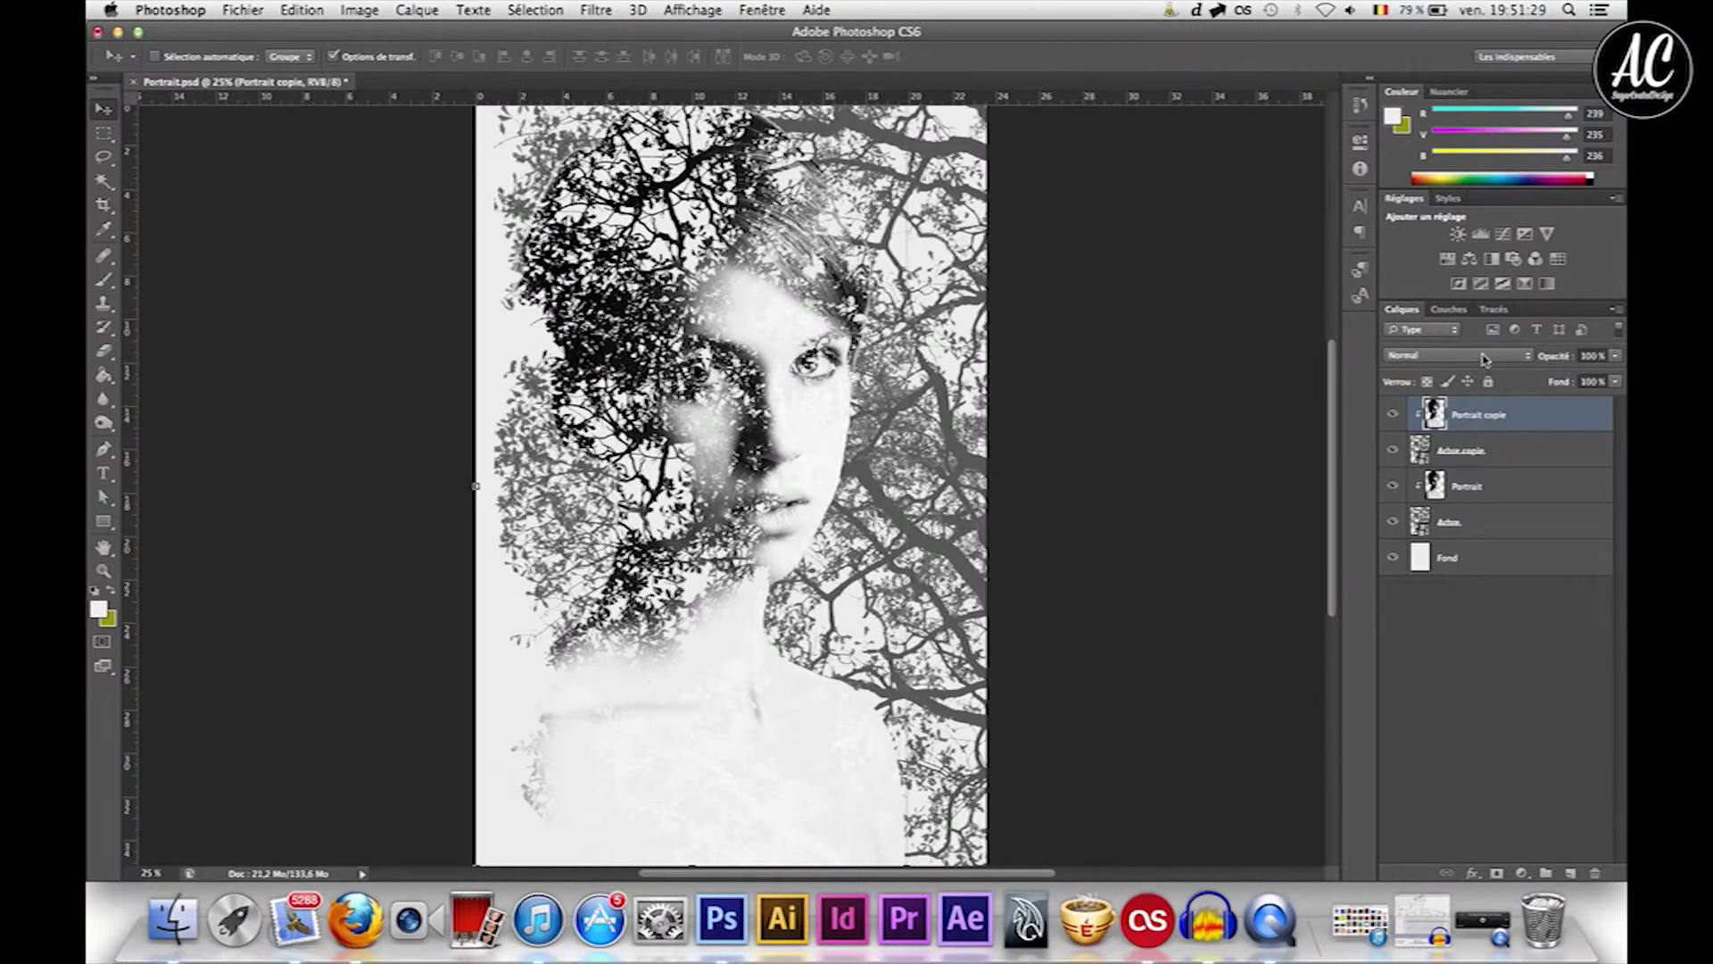
drag(1594, 356, 1553, 357)
text(90)
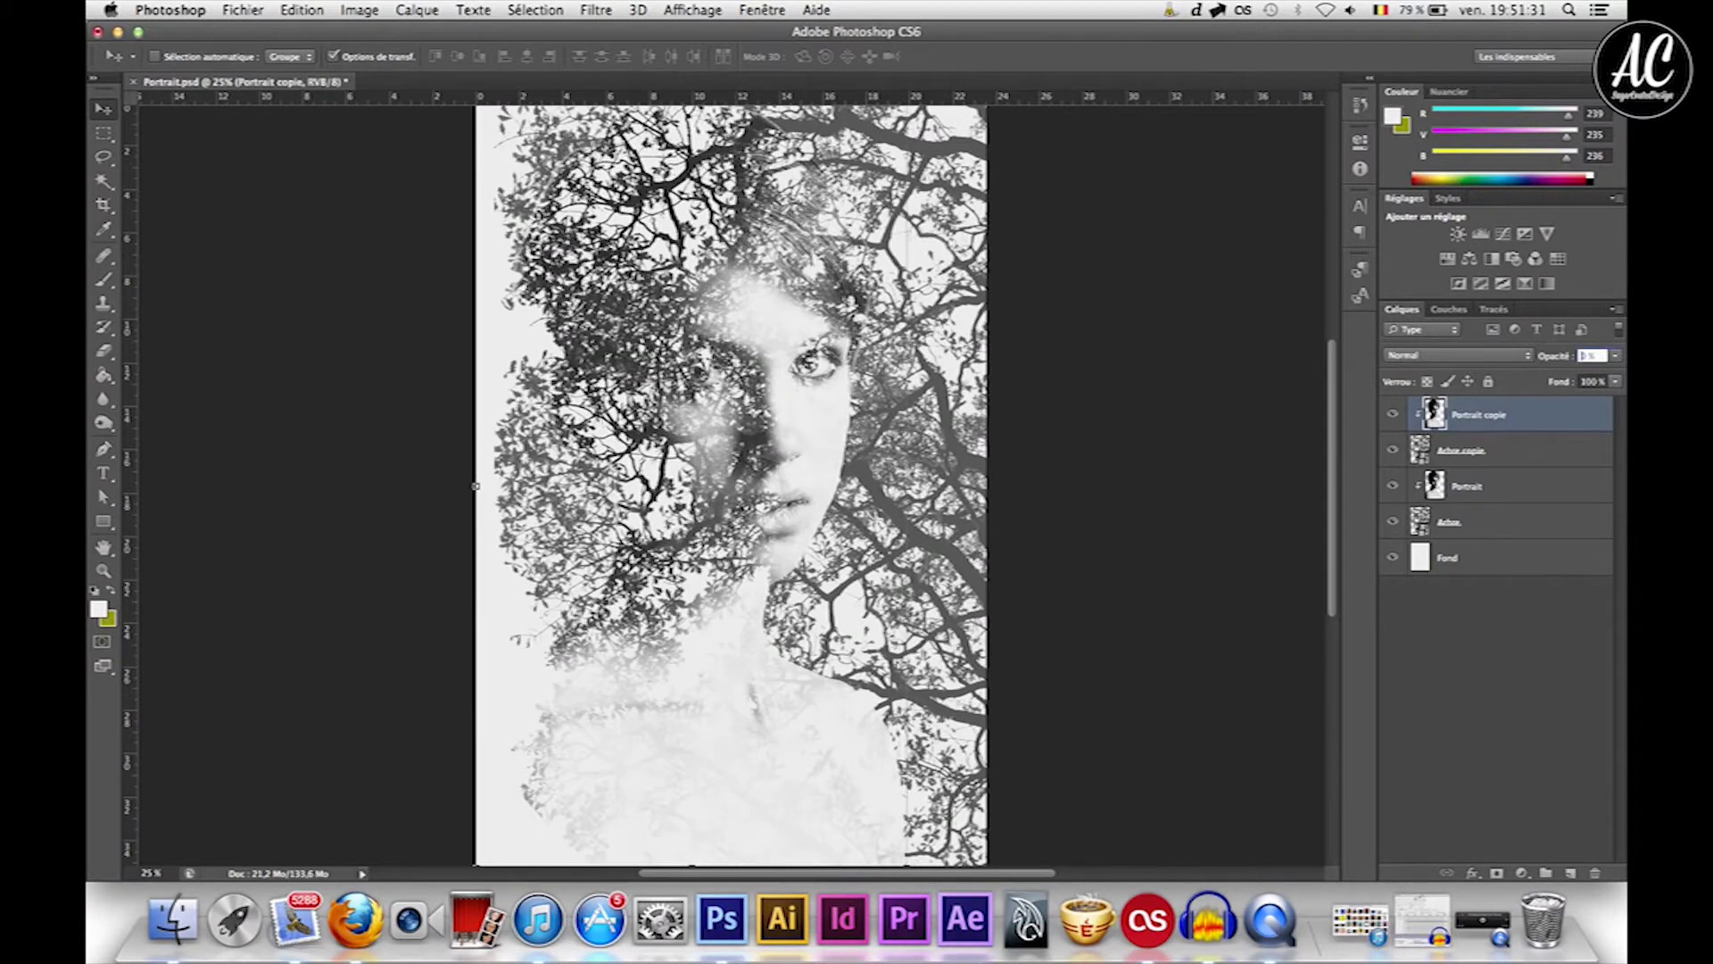
click(1395, 416)
click(1393, 416)
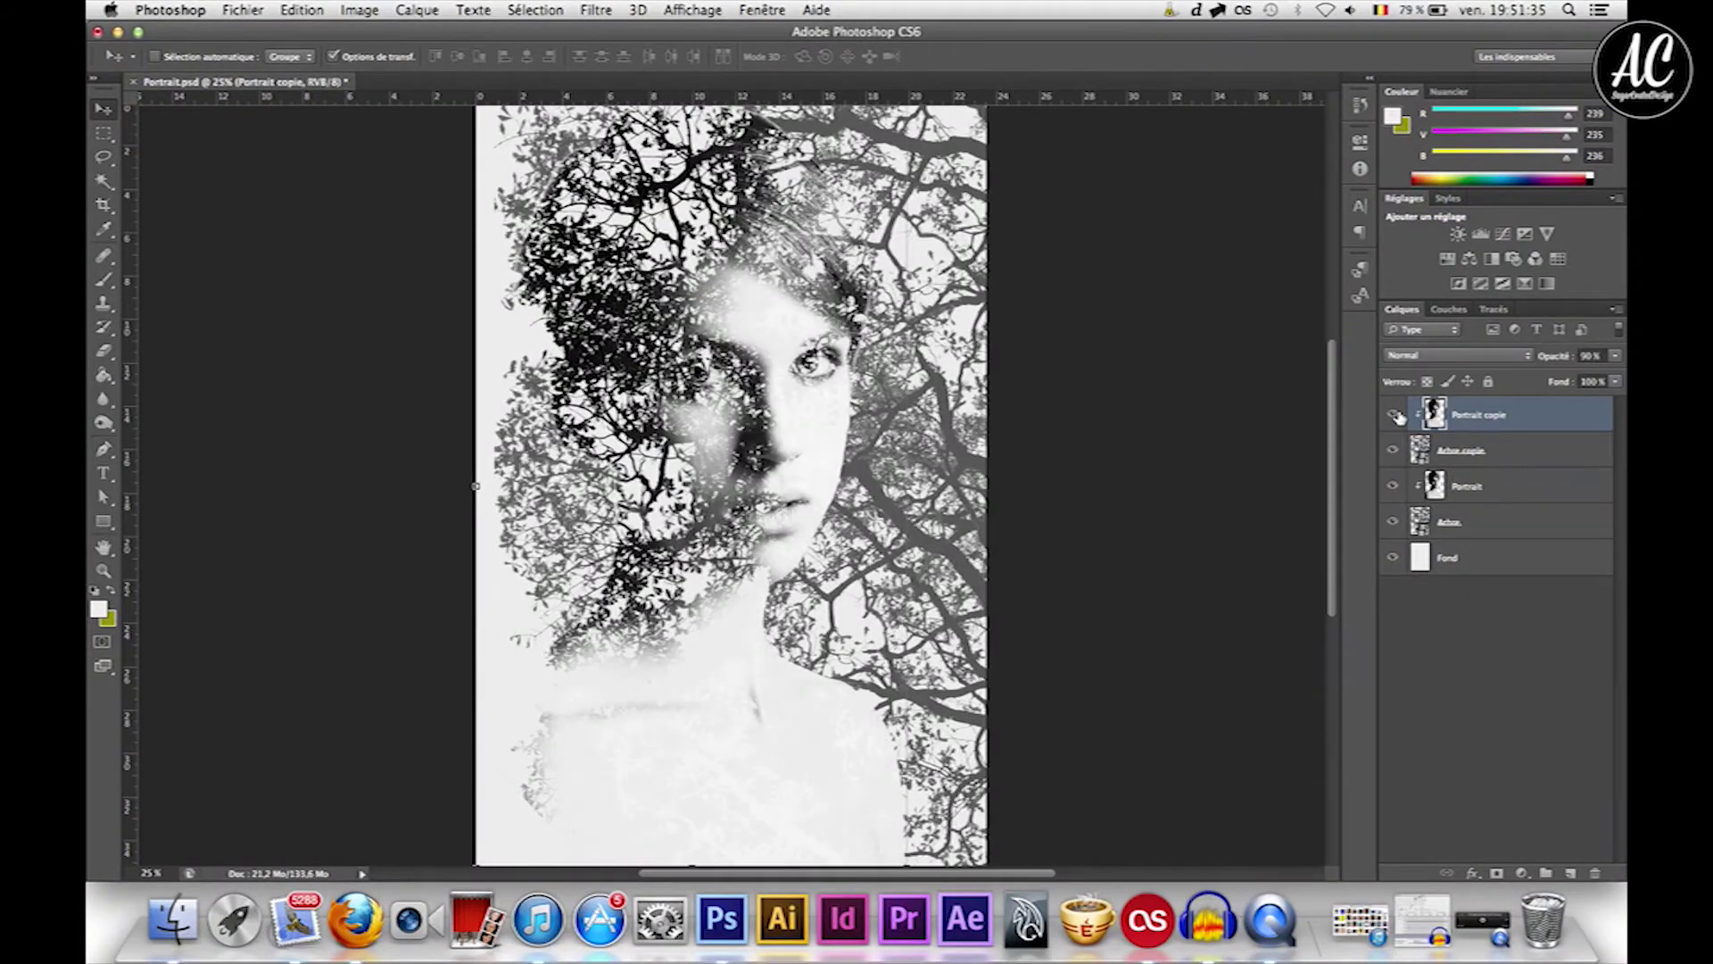
click(1587, 355)
click(1476, 586)
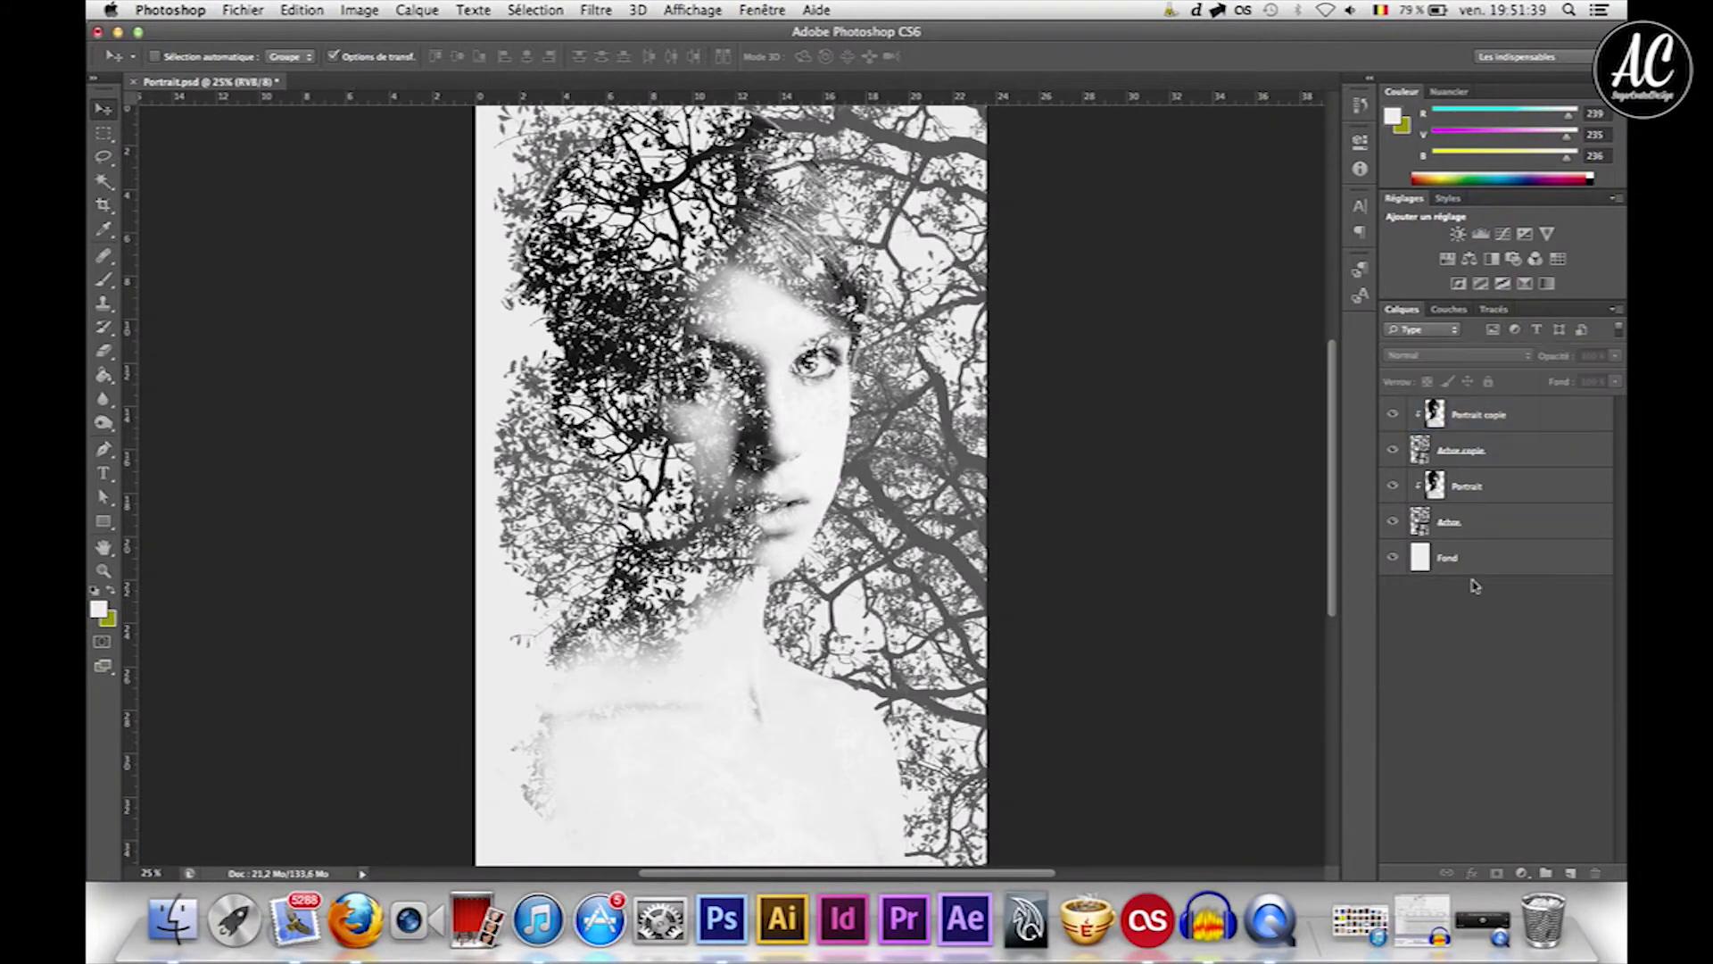
Add a Levels adjustment layer above Portrait copie with the black input at 25 and the midtones at 0,67.
click(1478, 429)
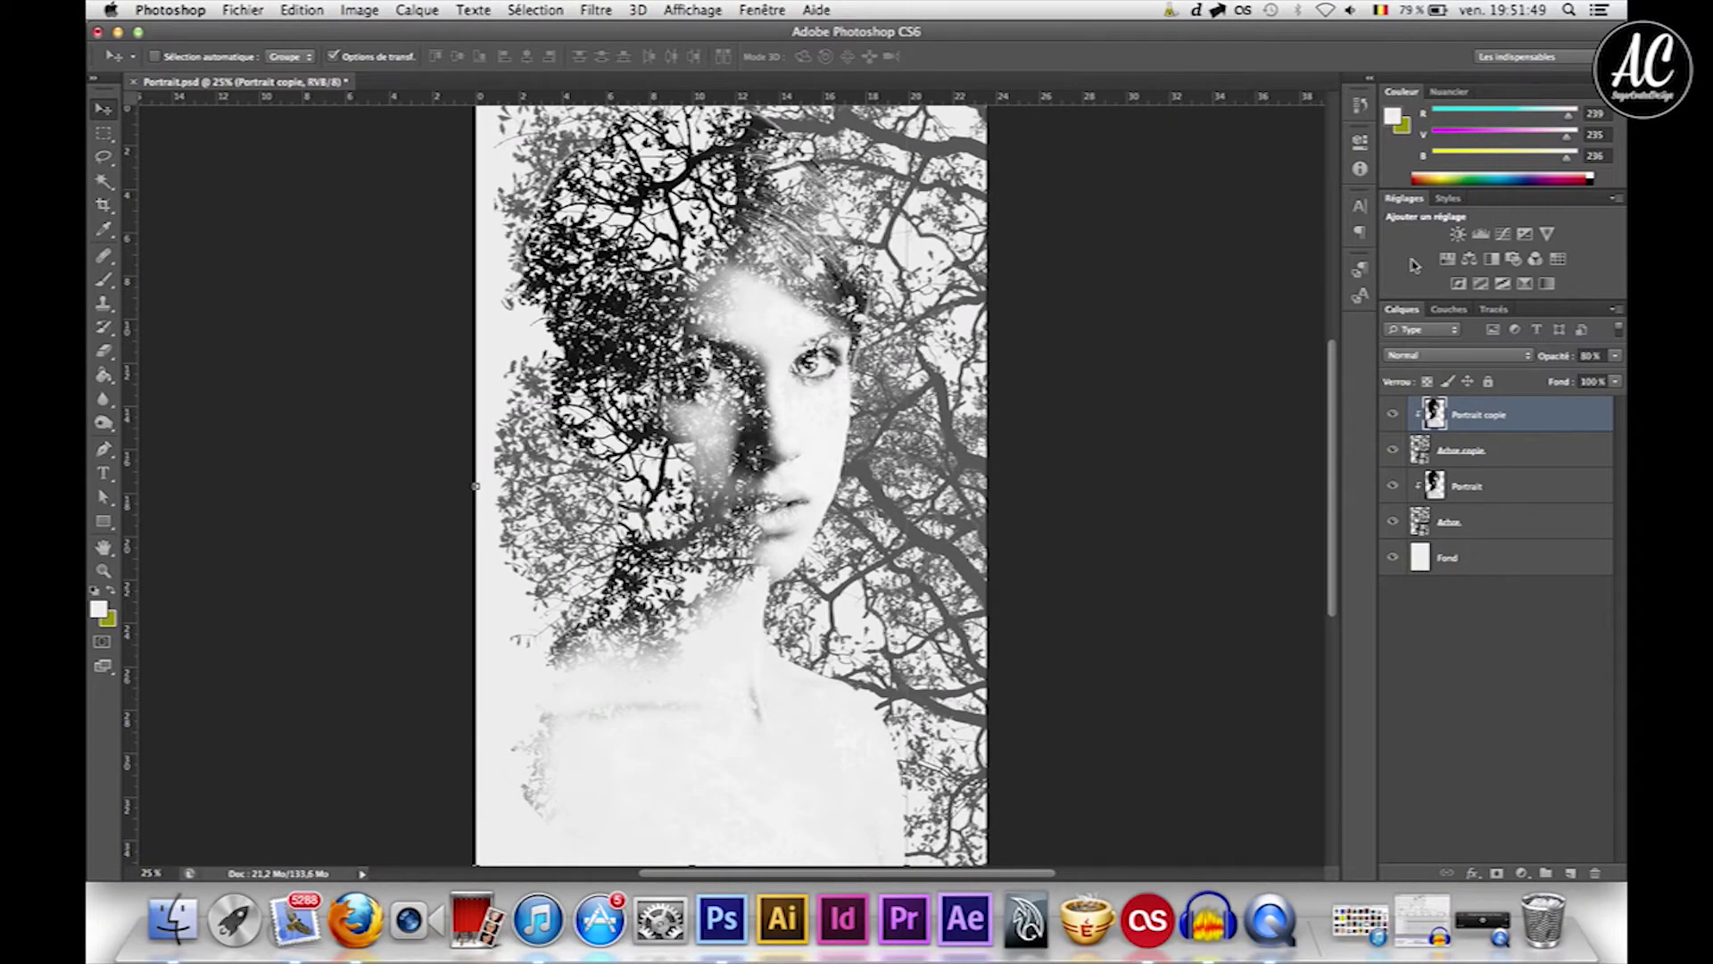
click(1481, 234)
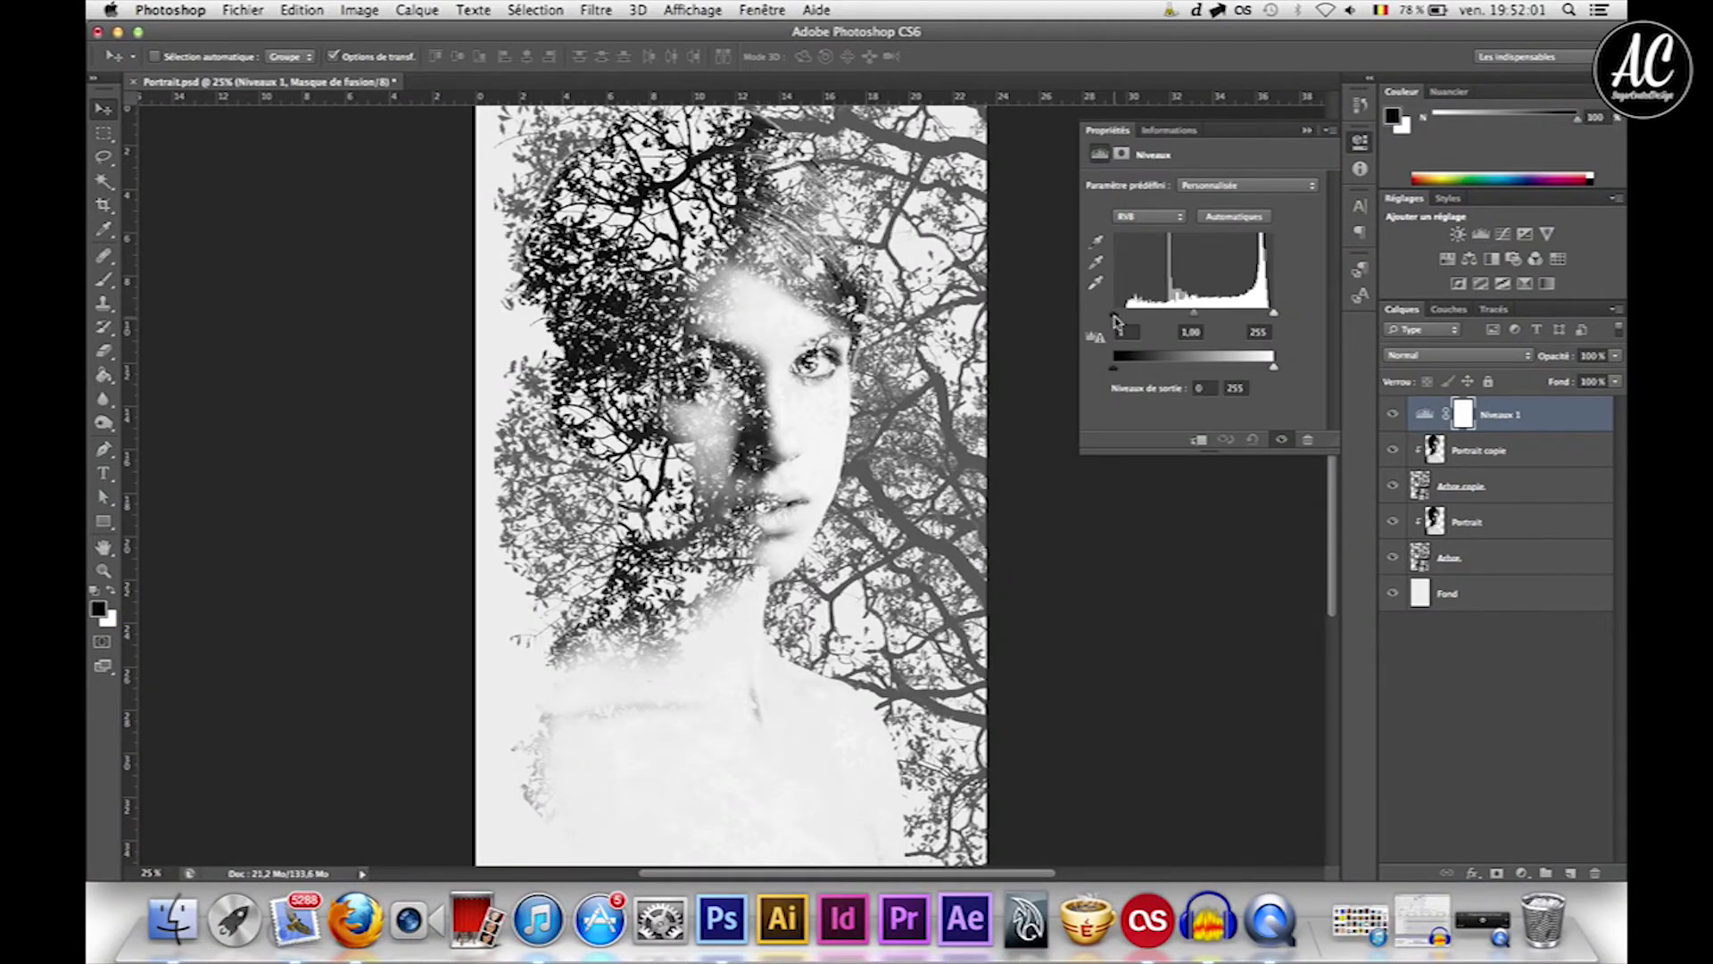
drag(1117, 319, 1219, 314)
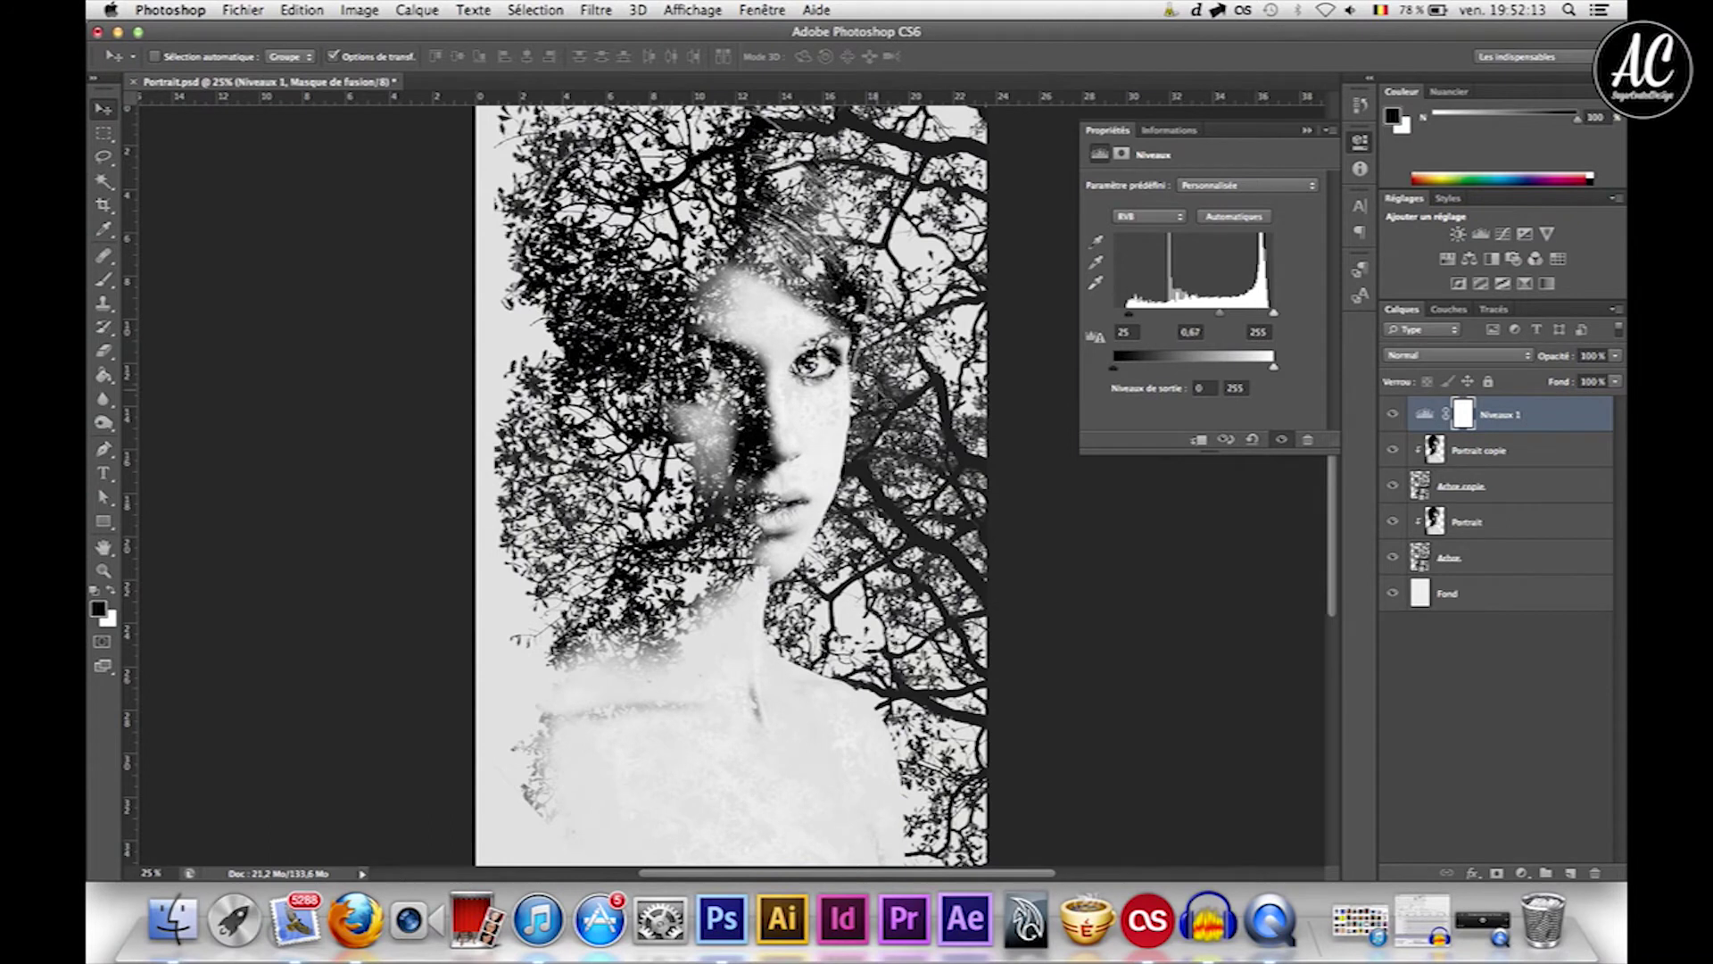
click(1528, 835)
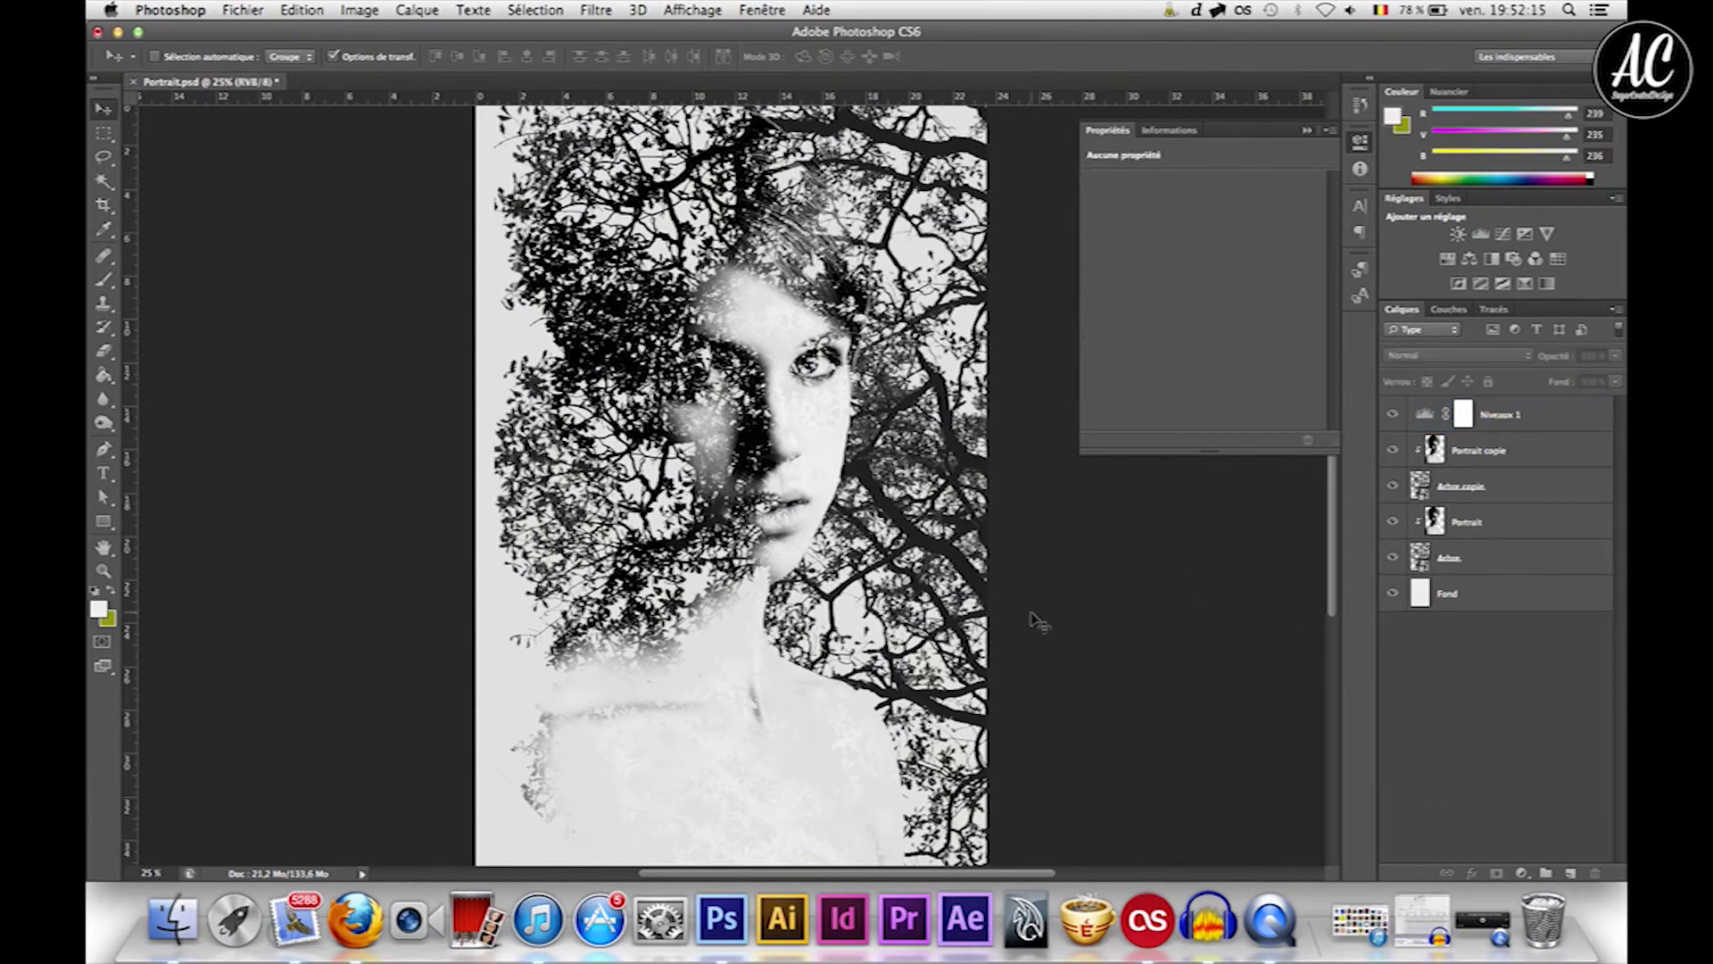
key(super+minus)
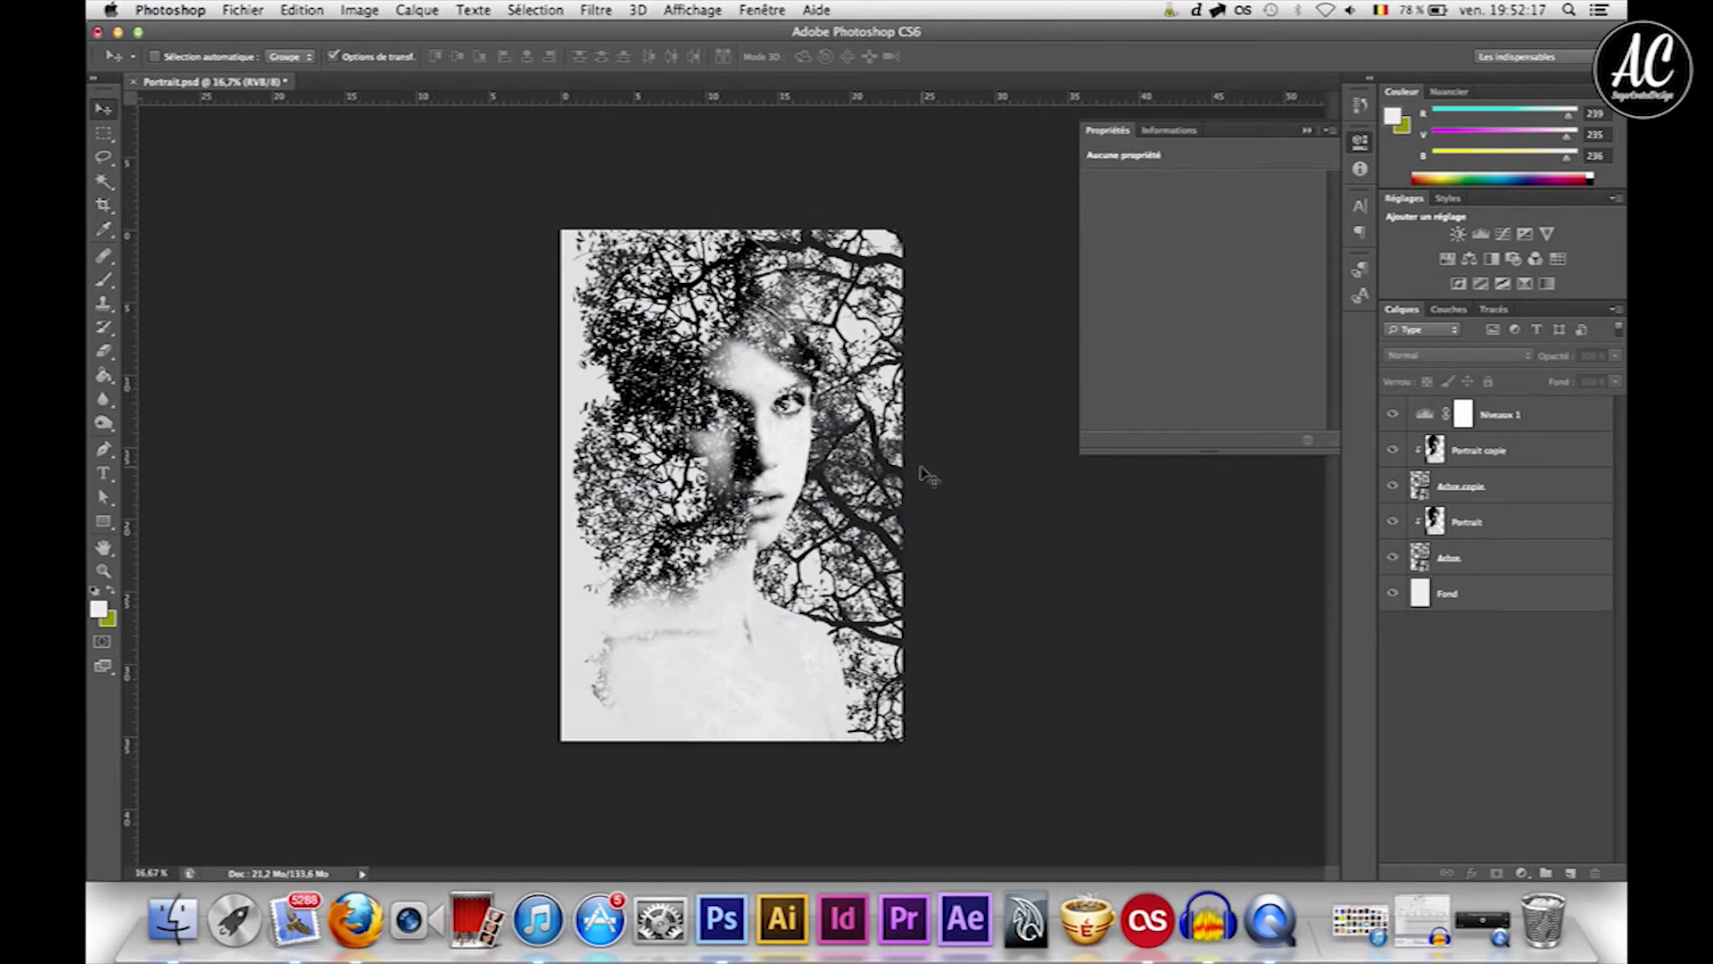
key(super+plus)
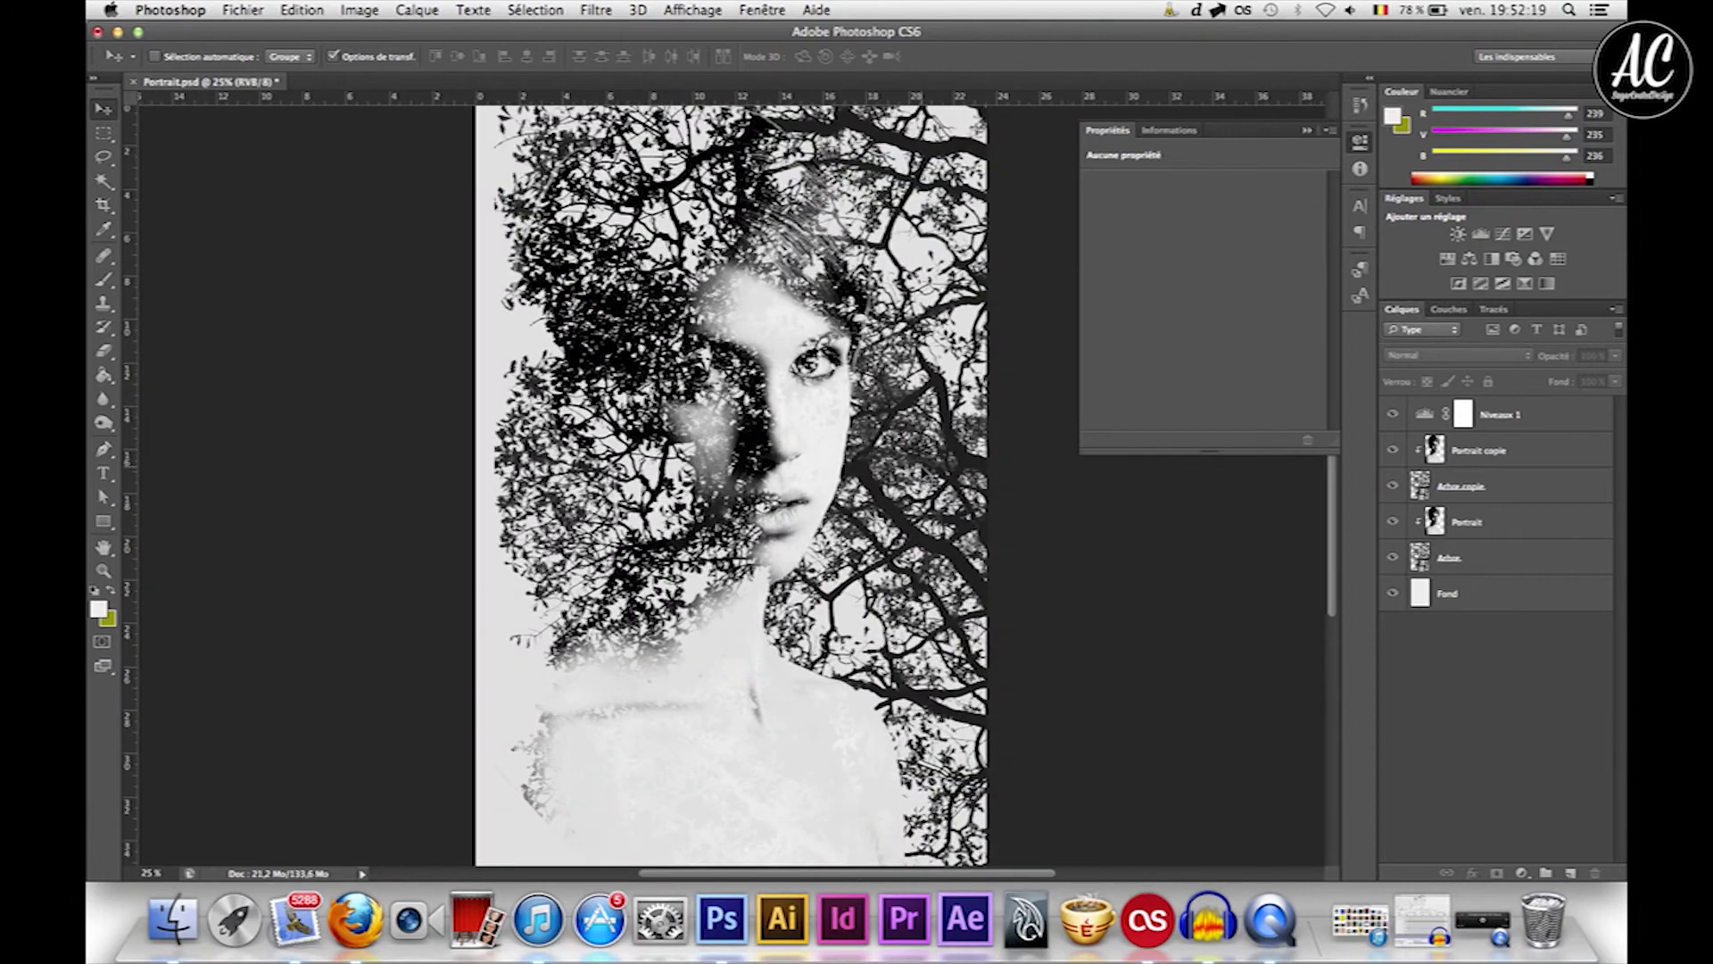
key(super+minus)
key(super+plus)
Create a layer group named Work at the top of the layer stack.
click(1478, 432)
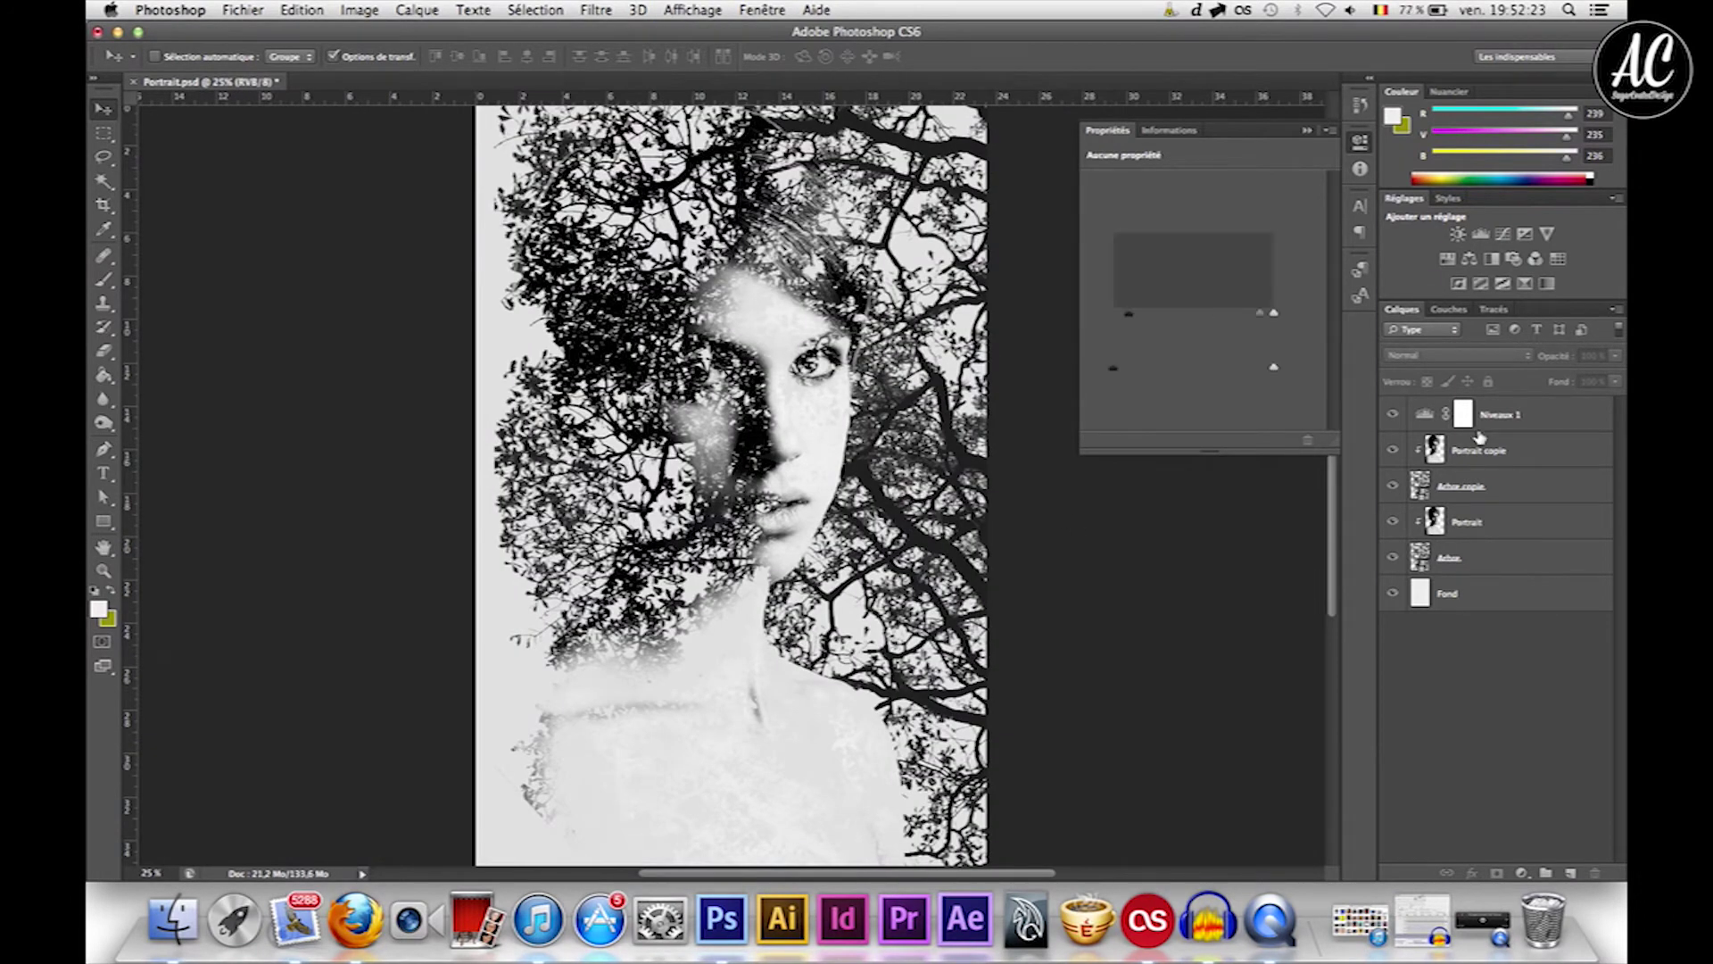
click(1478, 435)
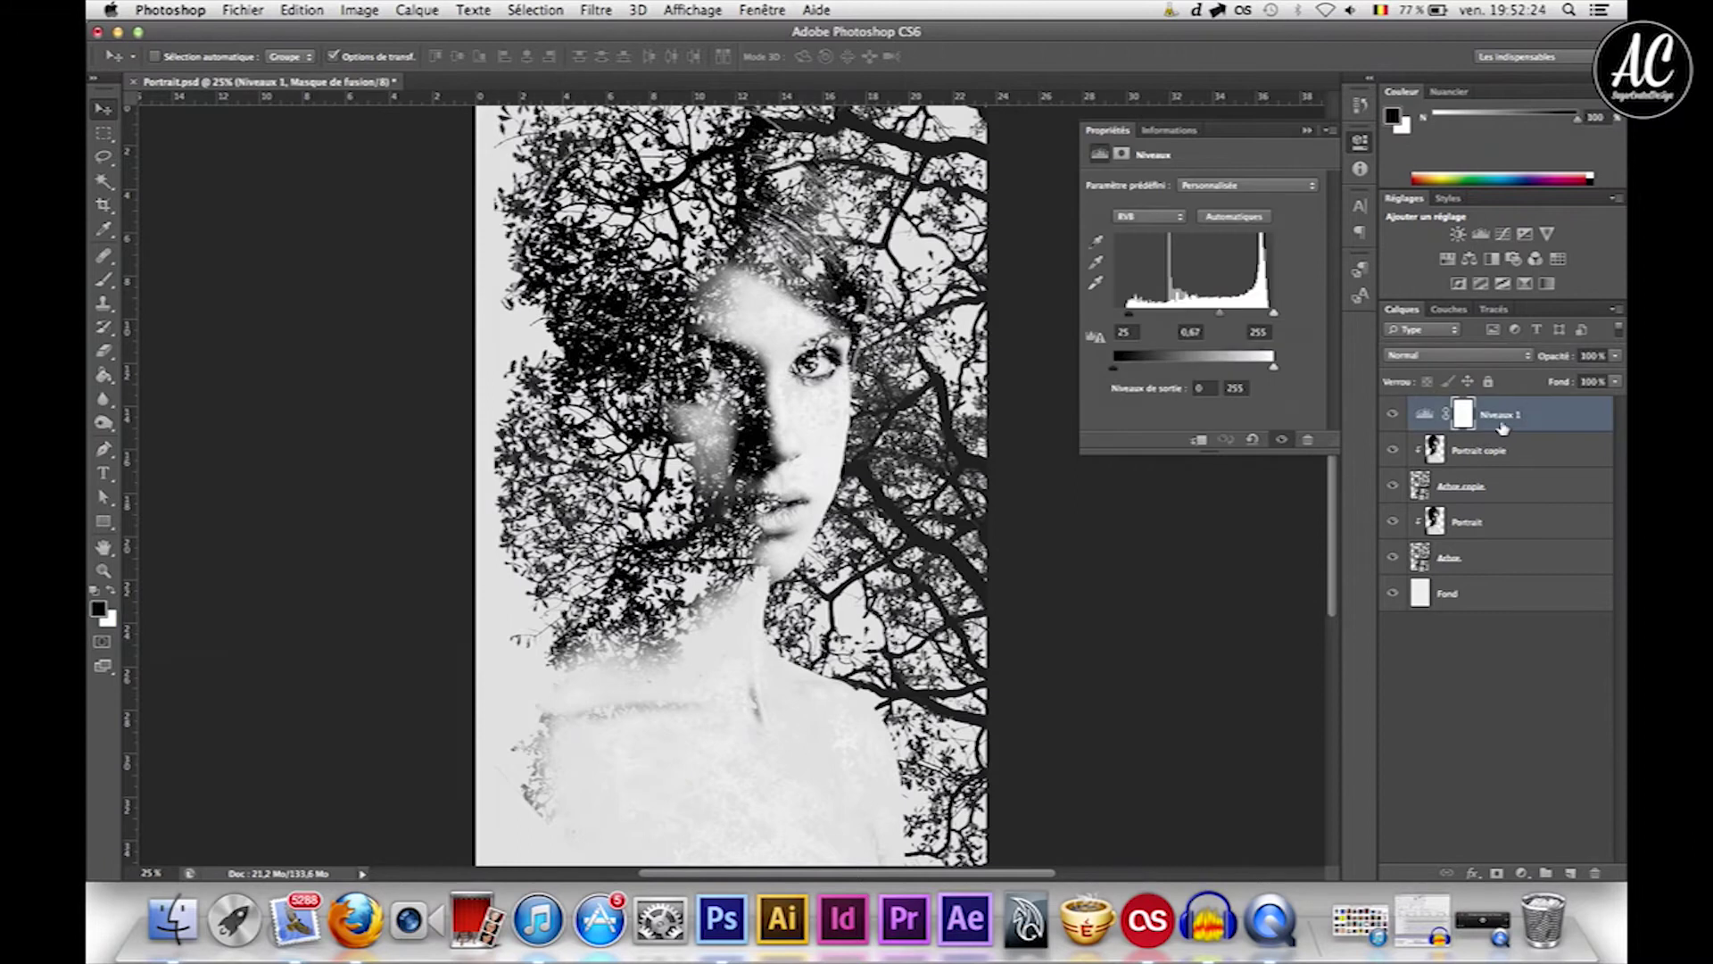
shift+click(1478, 567)
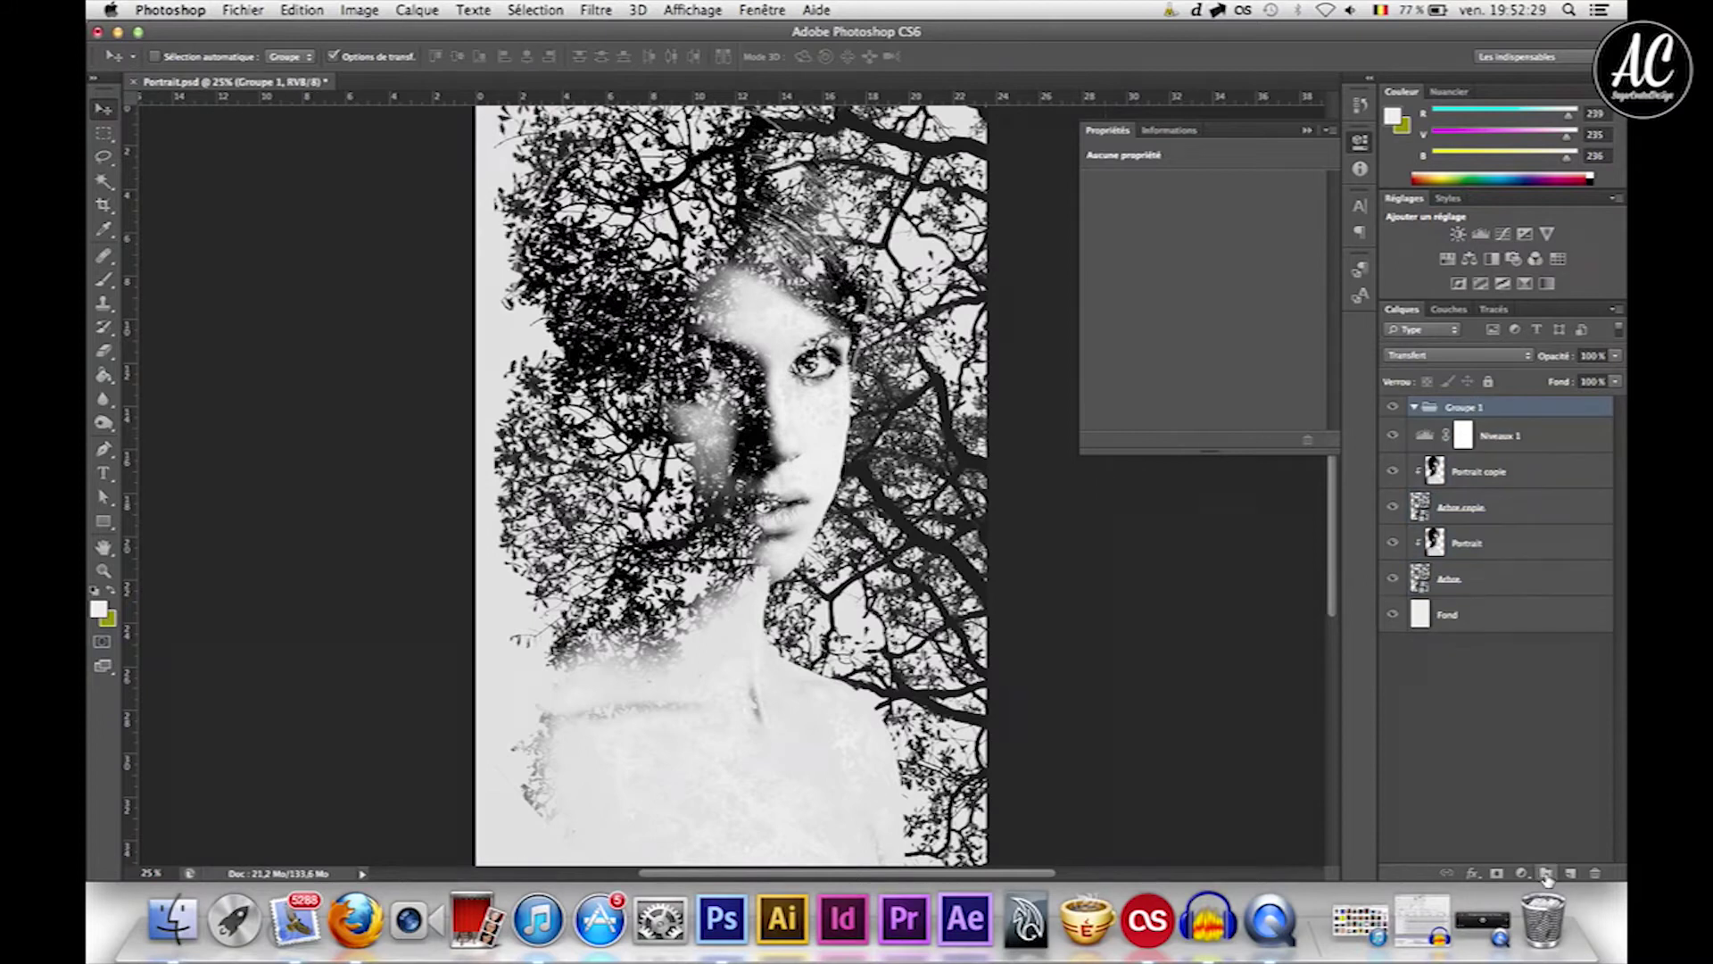
double_click(1464, 407)
text(arb)
key(Return)
Move all layers from Niveaux 1 down to Arbre into the Work group and collapse the group.
click(1503, 436)
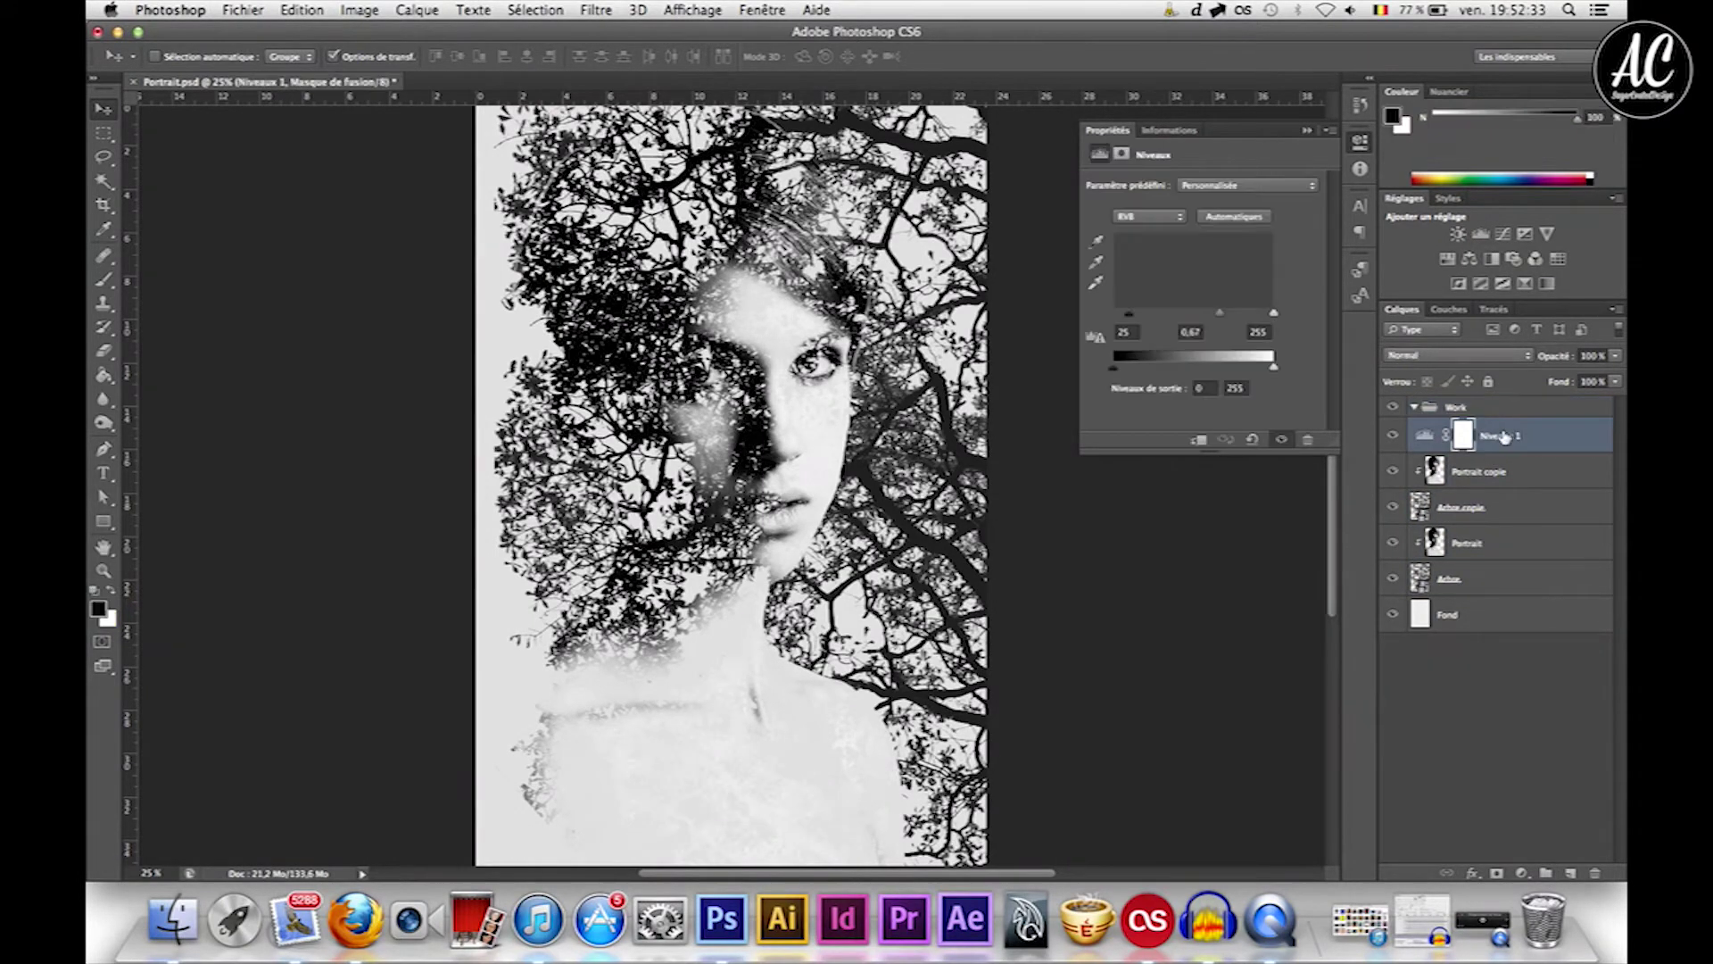
shift+click(1468, 580)
drag(1529, 458, 1511, 417)
click(1414, 408)
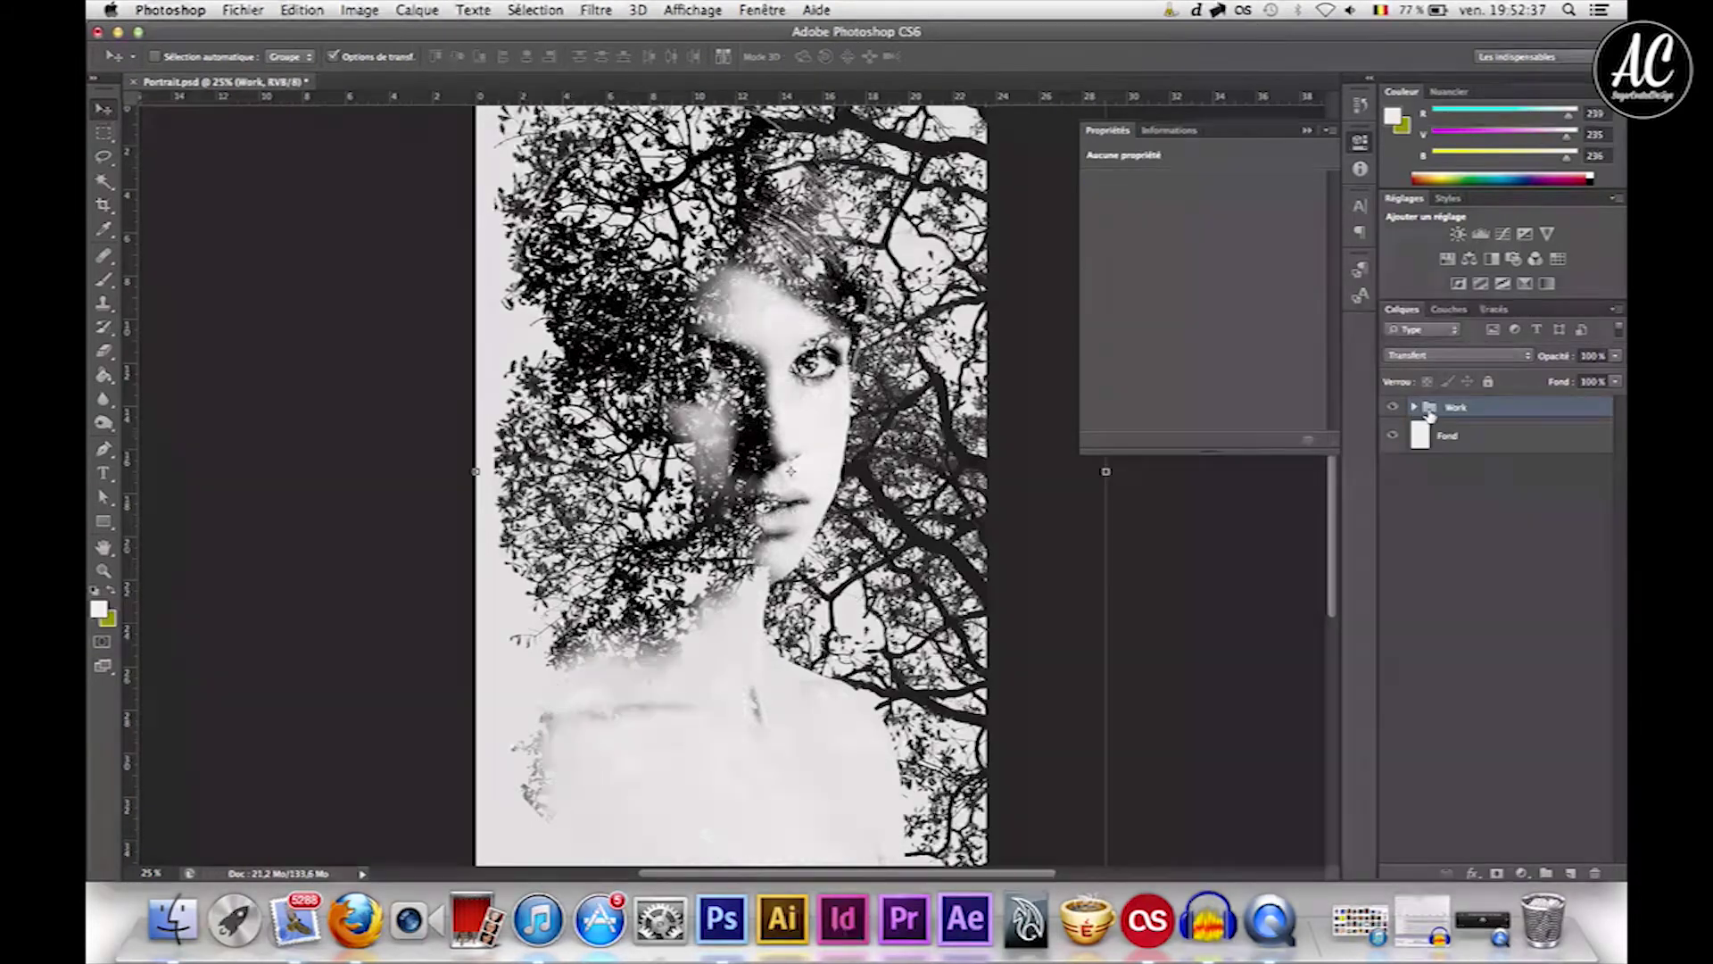
Create a new document named Final in international paper format, 210 × 297 mm, at 75 pixels per inch.
click(242, 9)
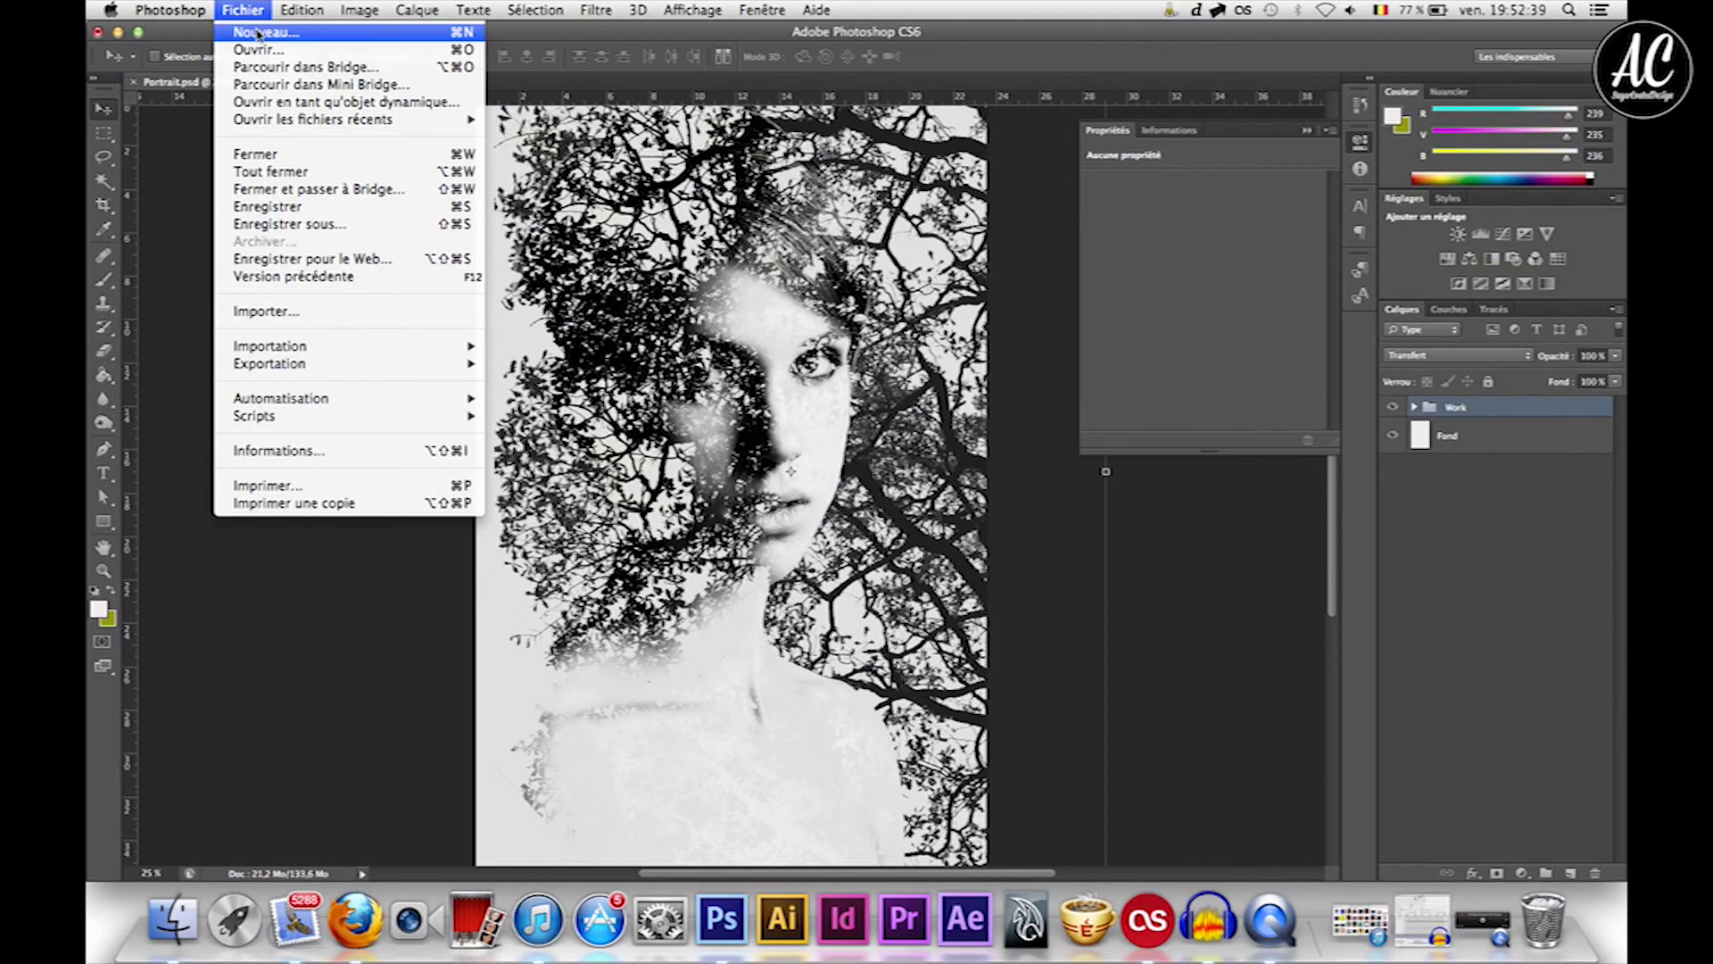
click(258, 33)
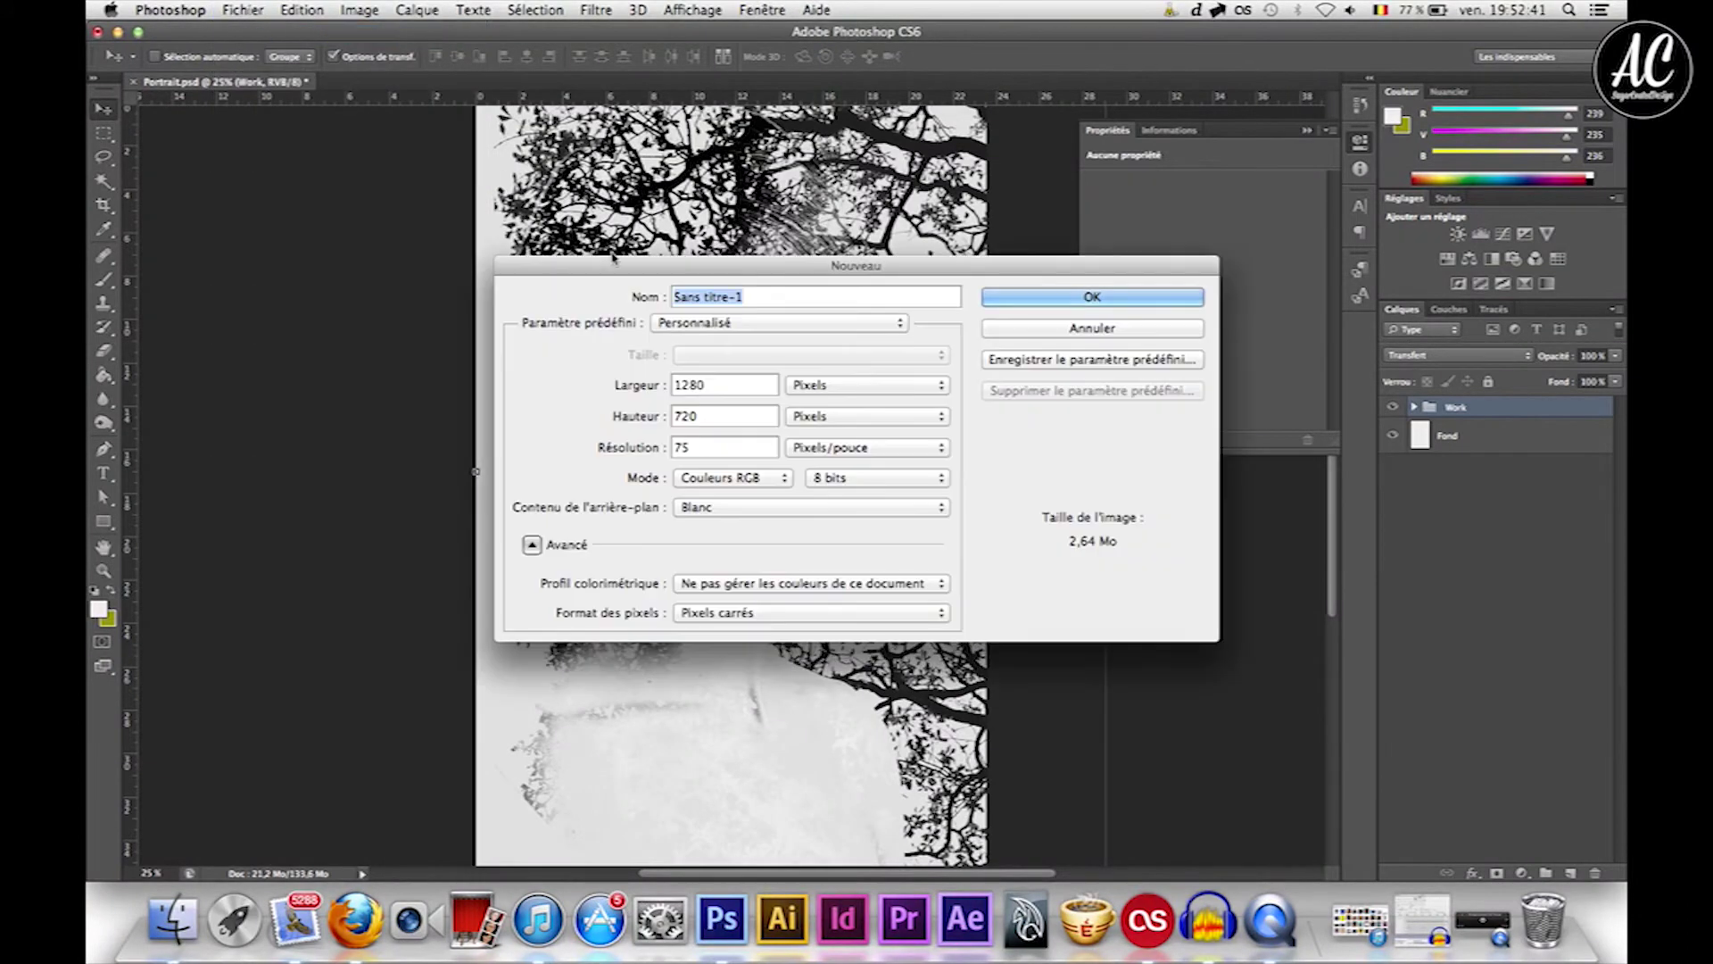
text(Final)
click(778, 325)
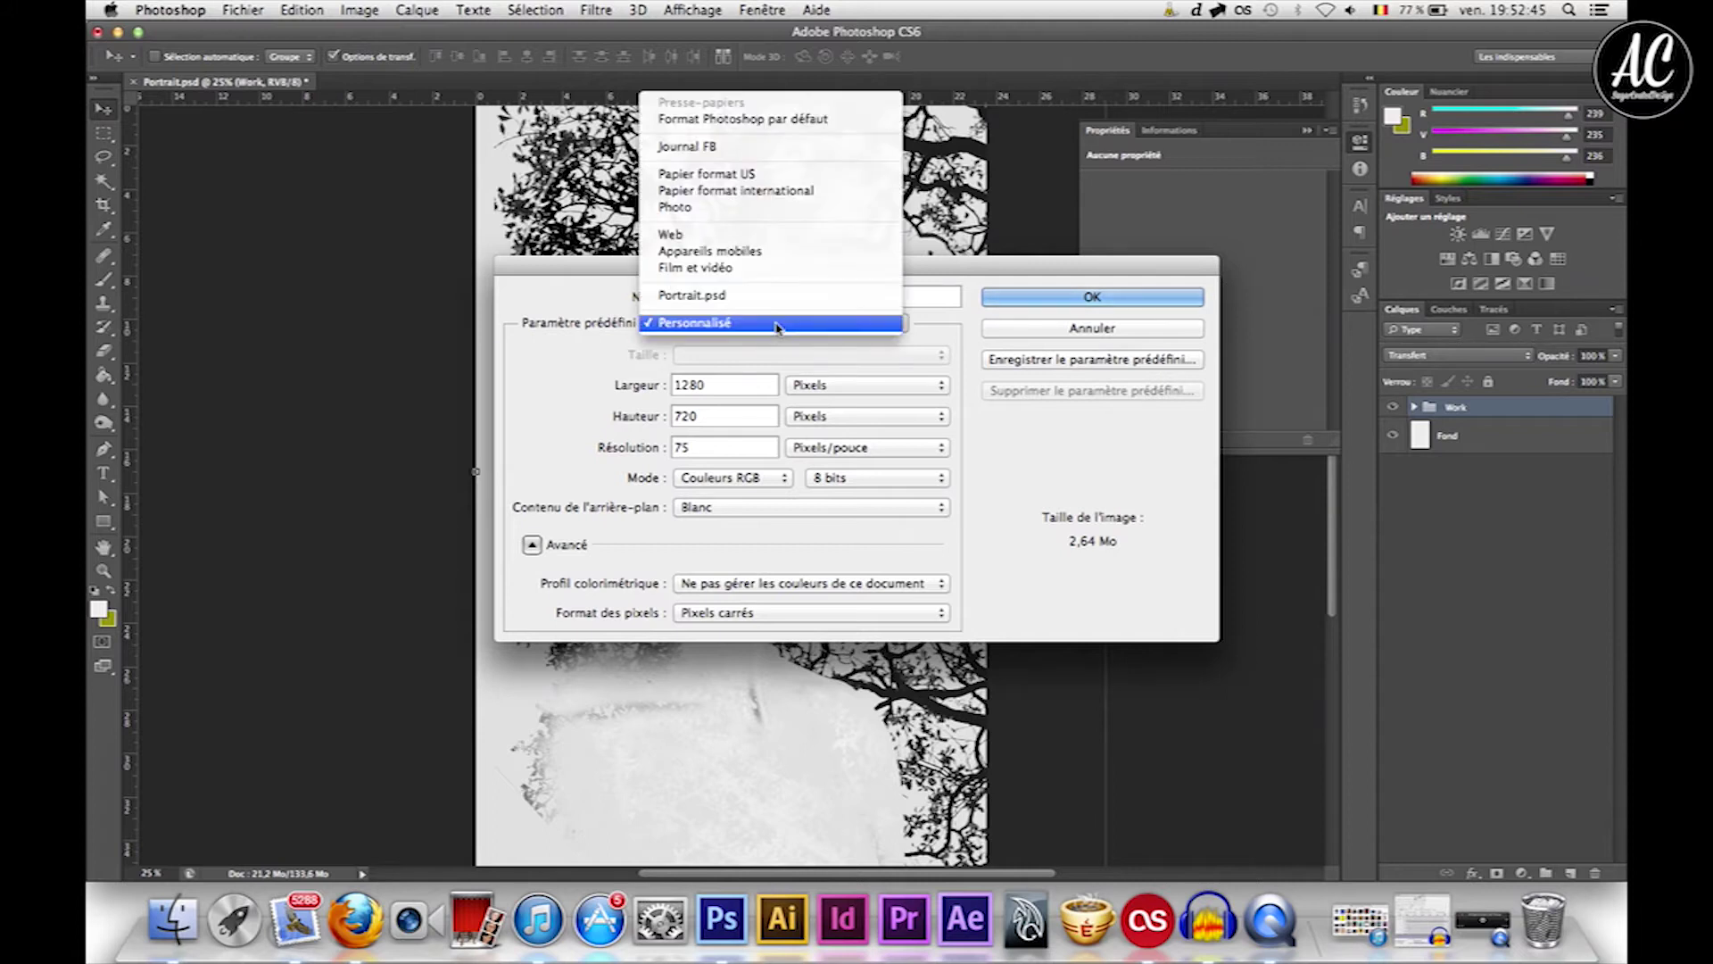
click(737, 191)
drag(736, 446, 605, 437)
text(75)
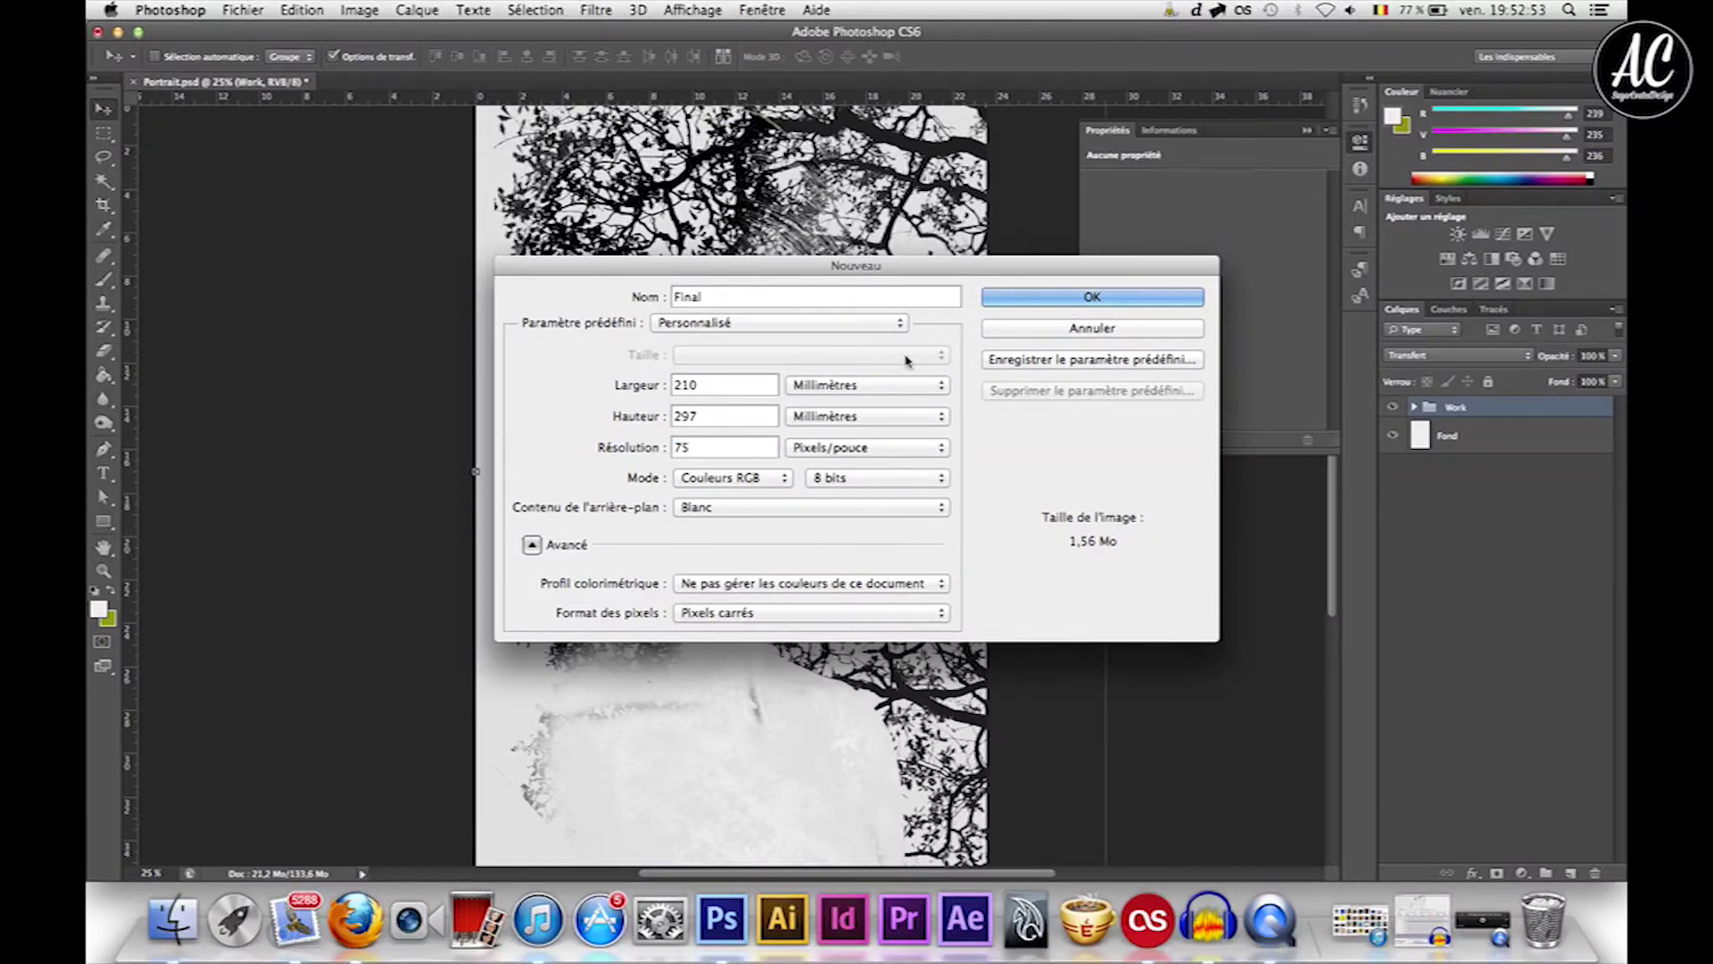
click(1020, 304)
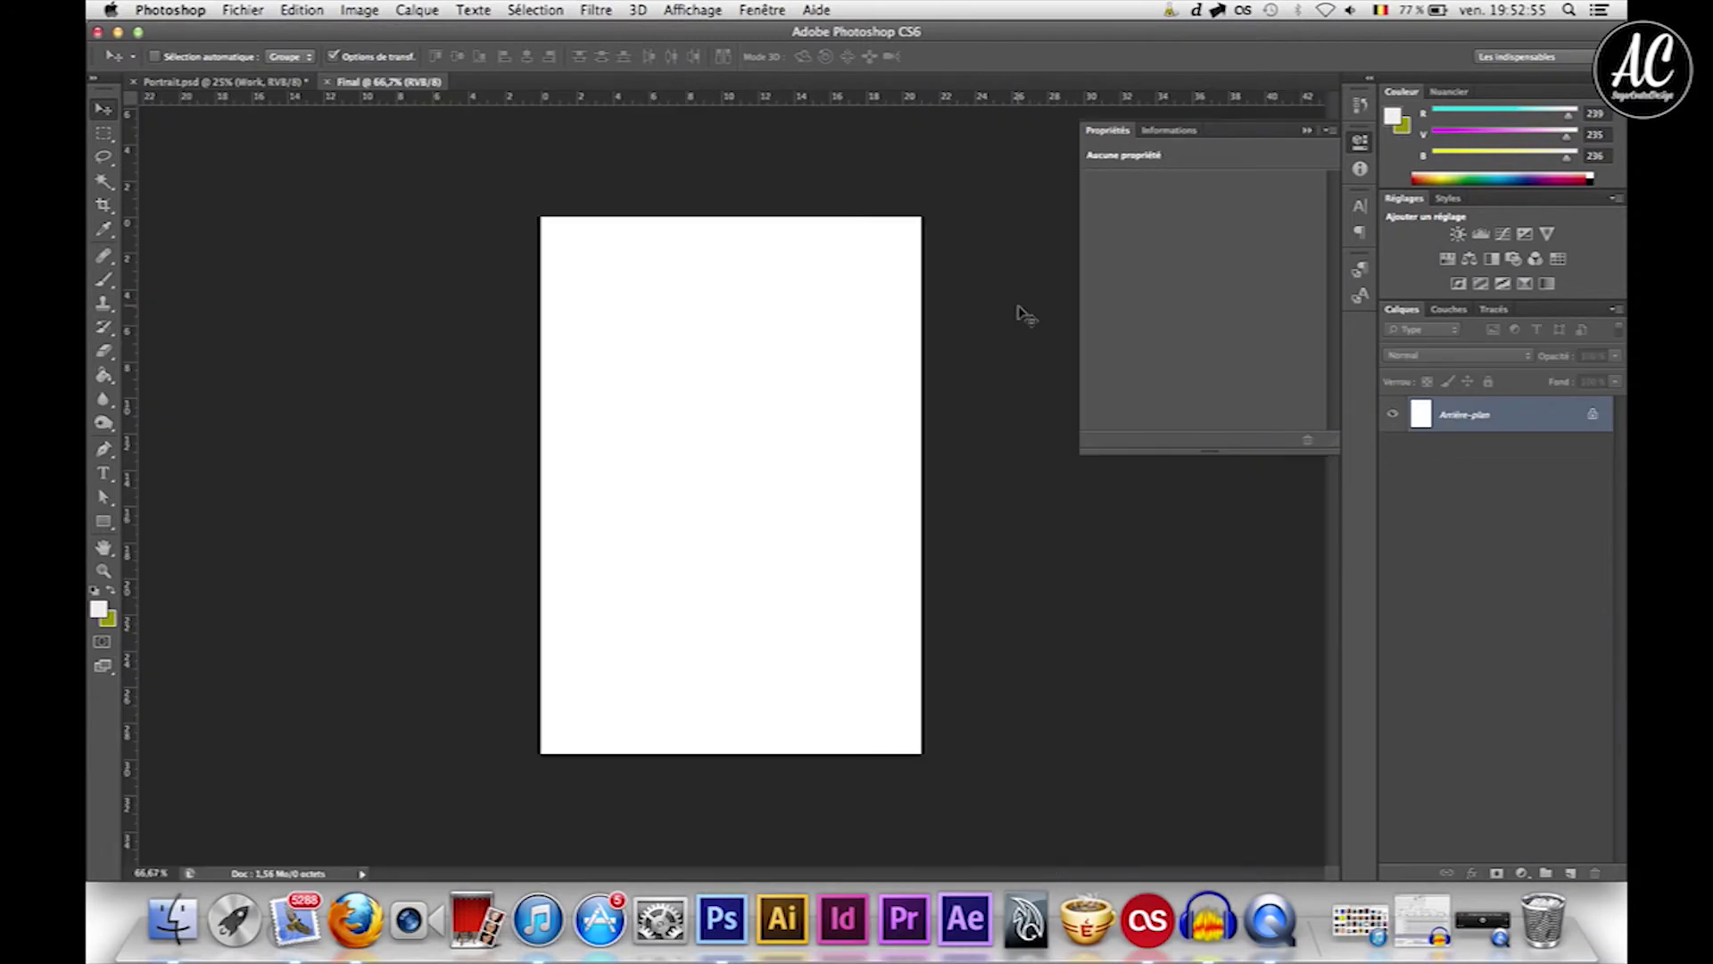
Duplicate the Work group from Portrait.psd into the Final document and switch to that document.
click(210, 81)
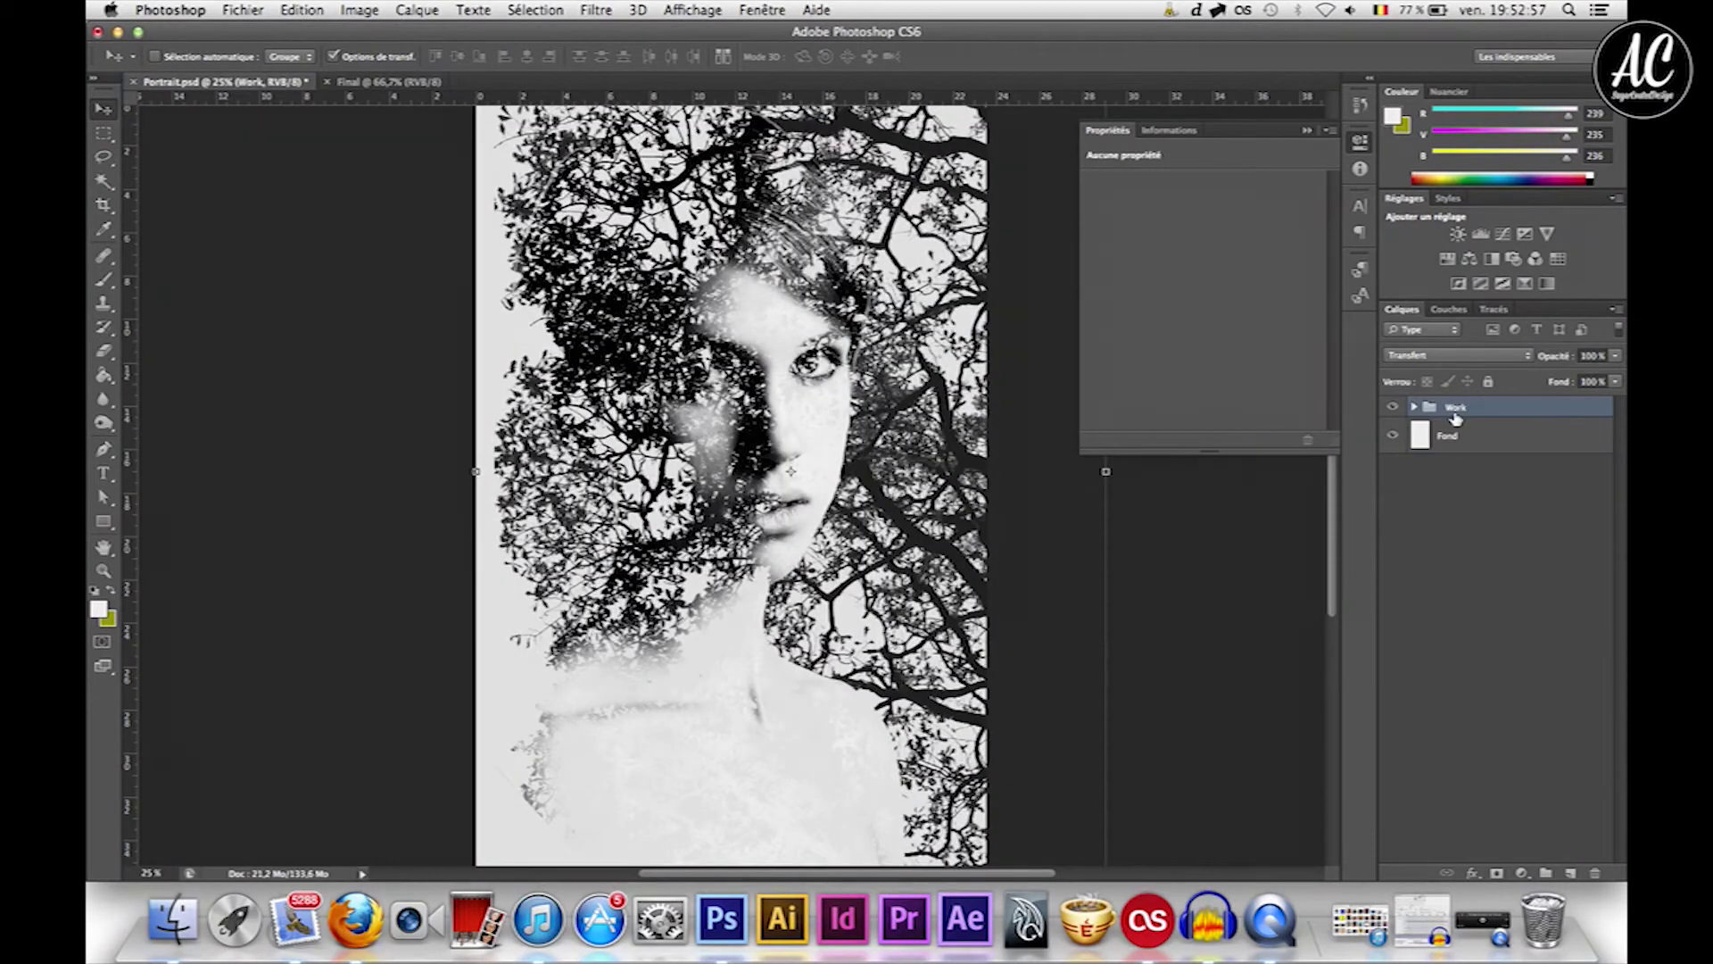
right_click(1472, 406)
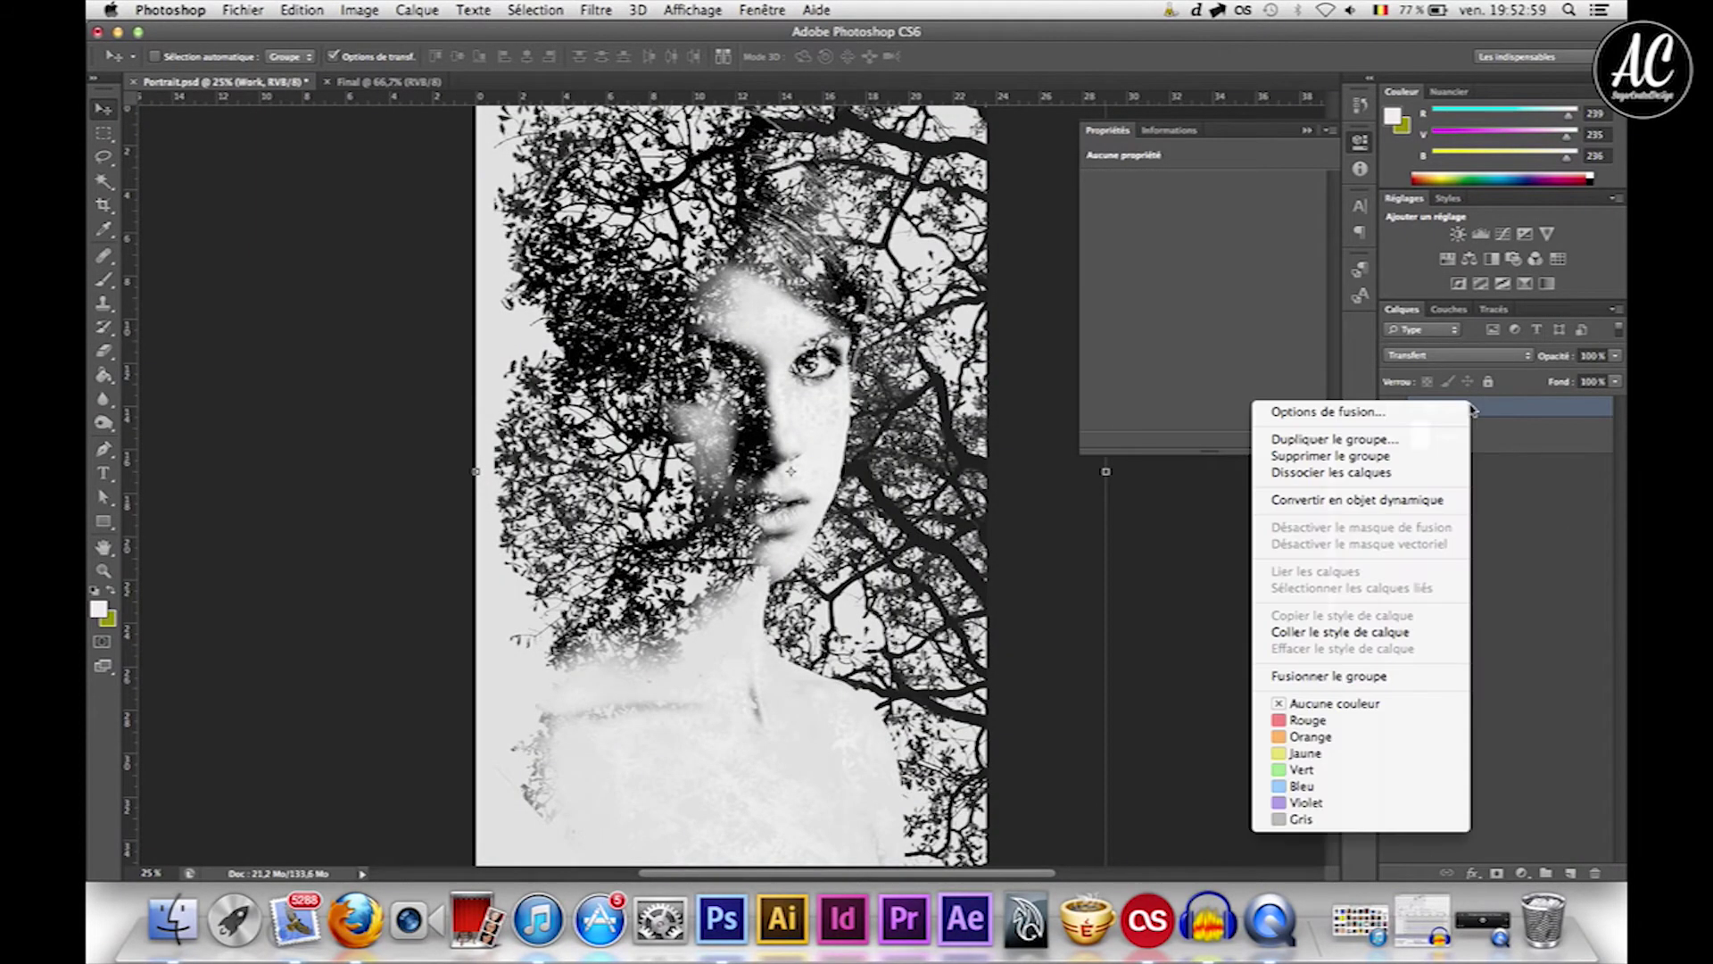
click(1423, 438)
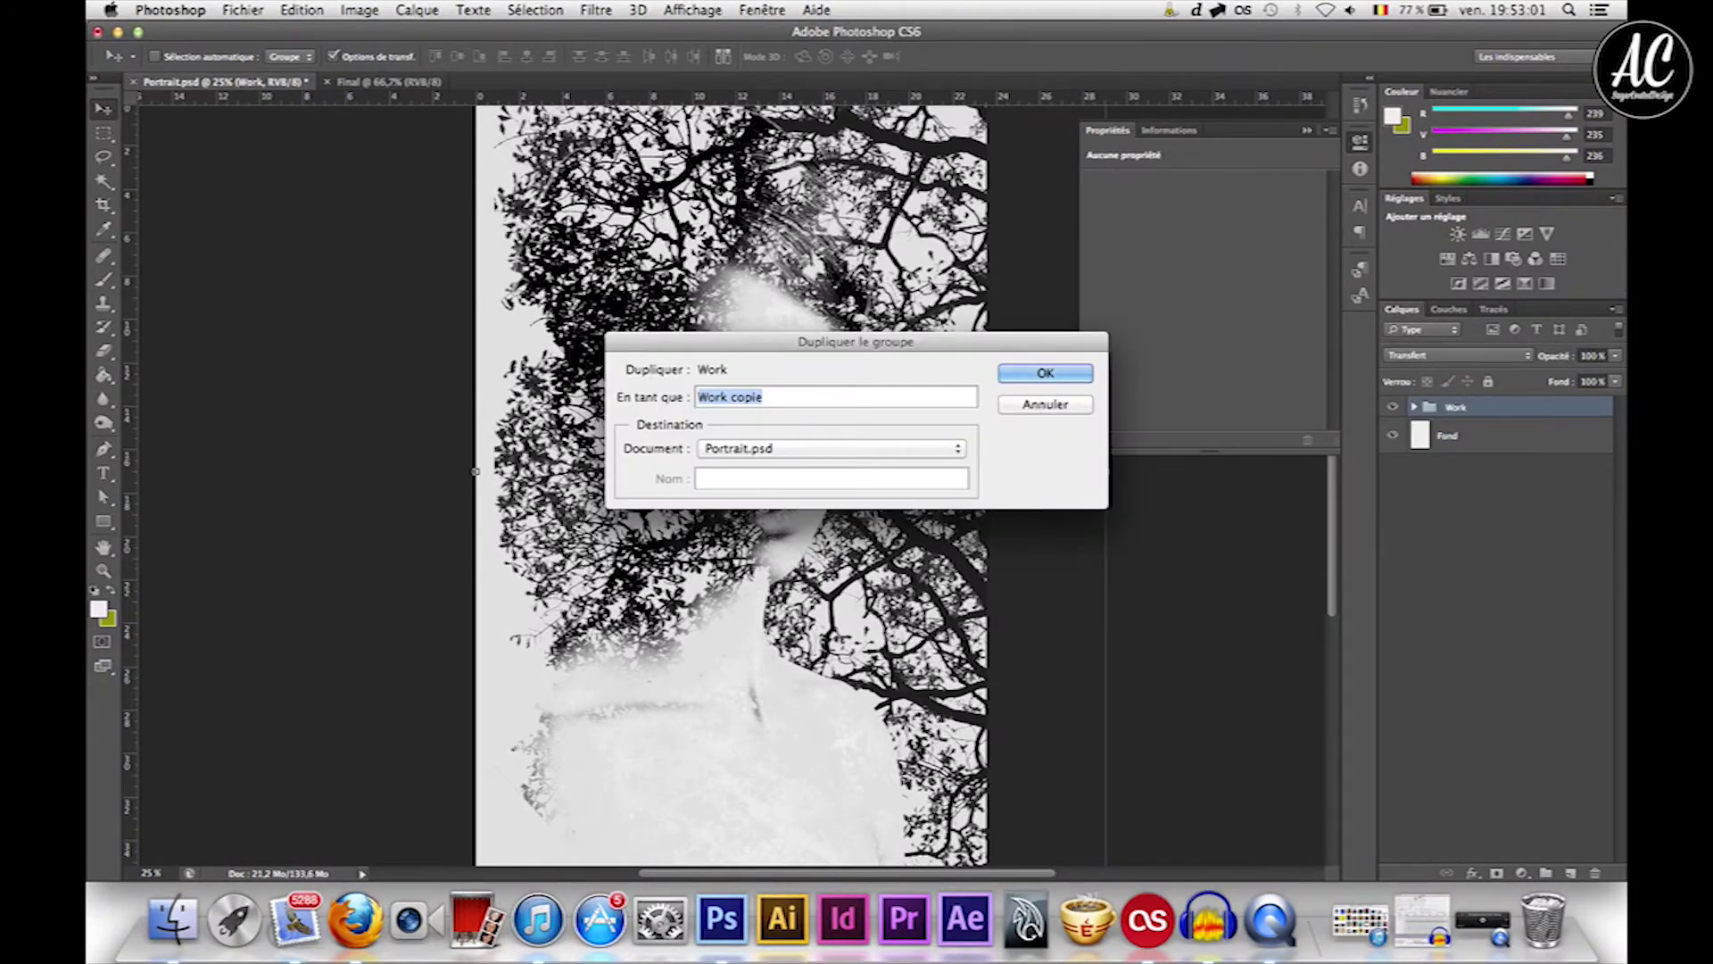
click(812, 450)
click(807, 465)
click(1051, 381)
click(384, 81)
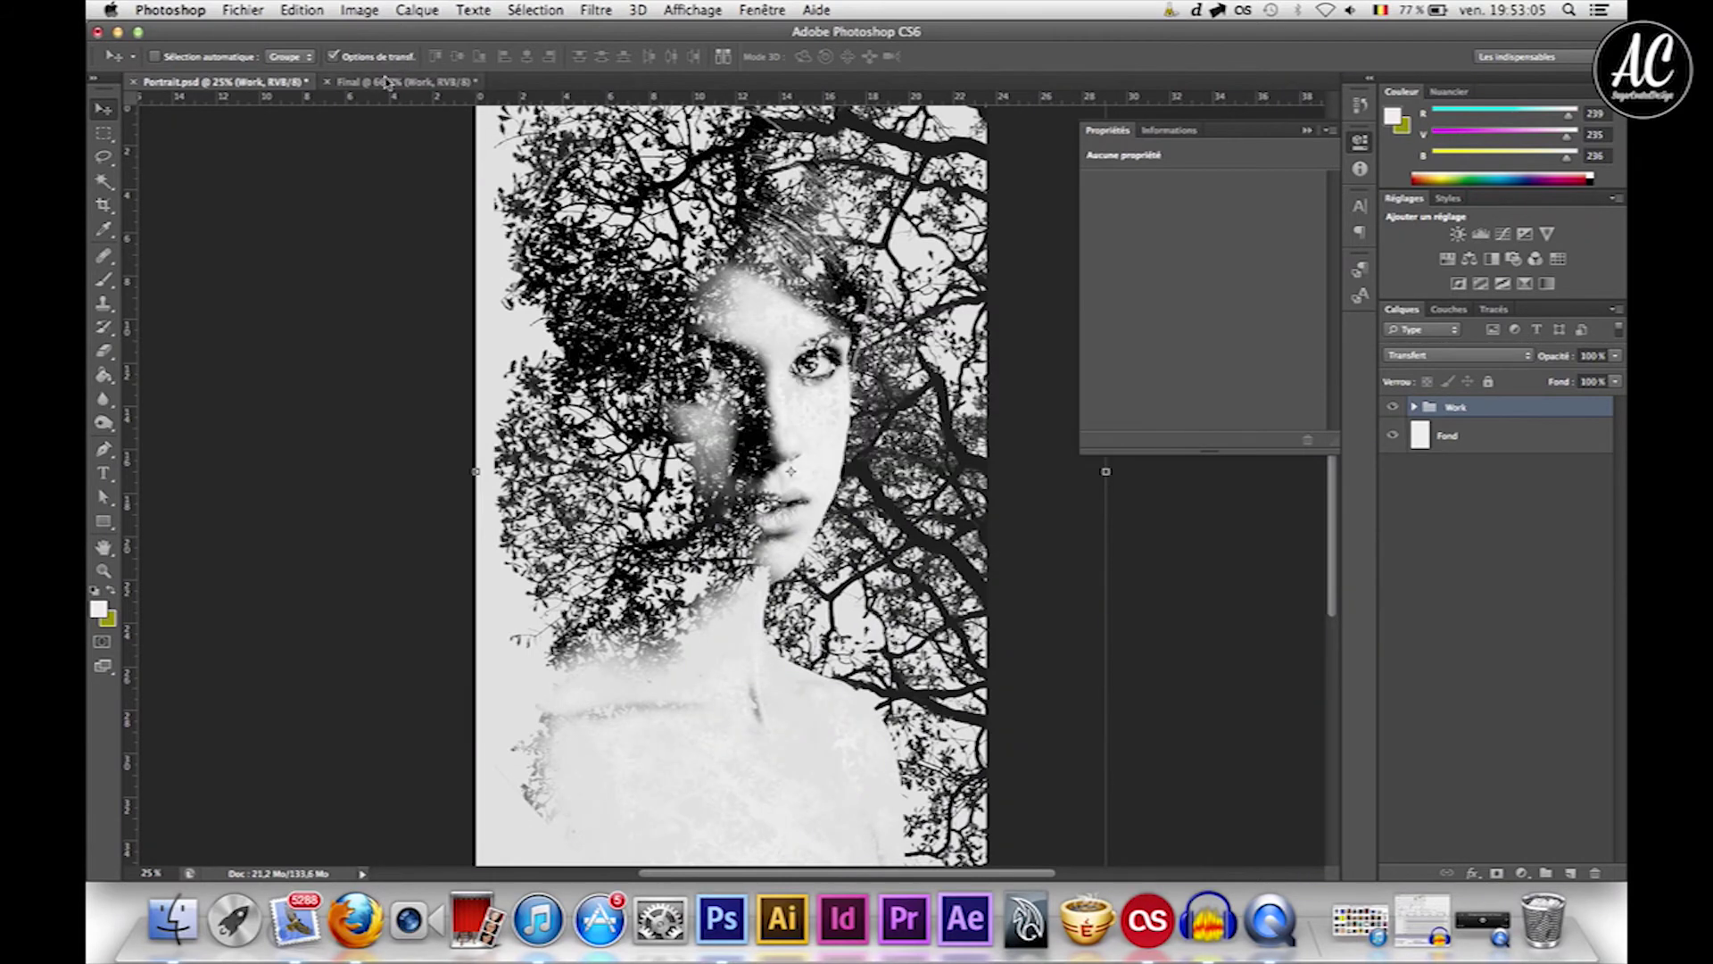
key(super+minus)
key(super+minus)
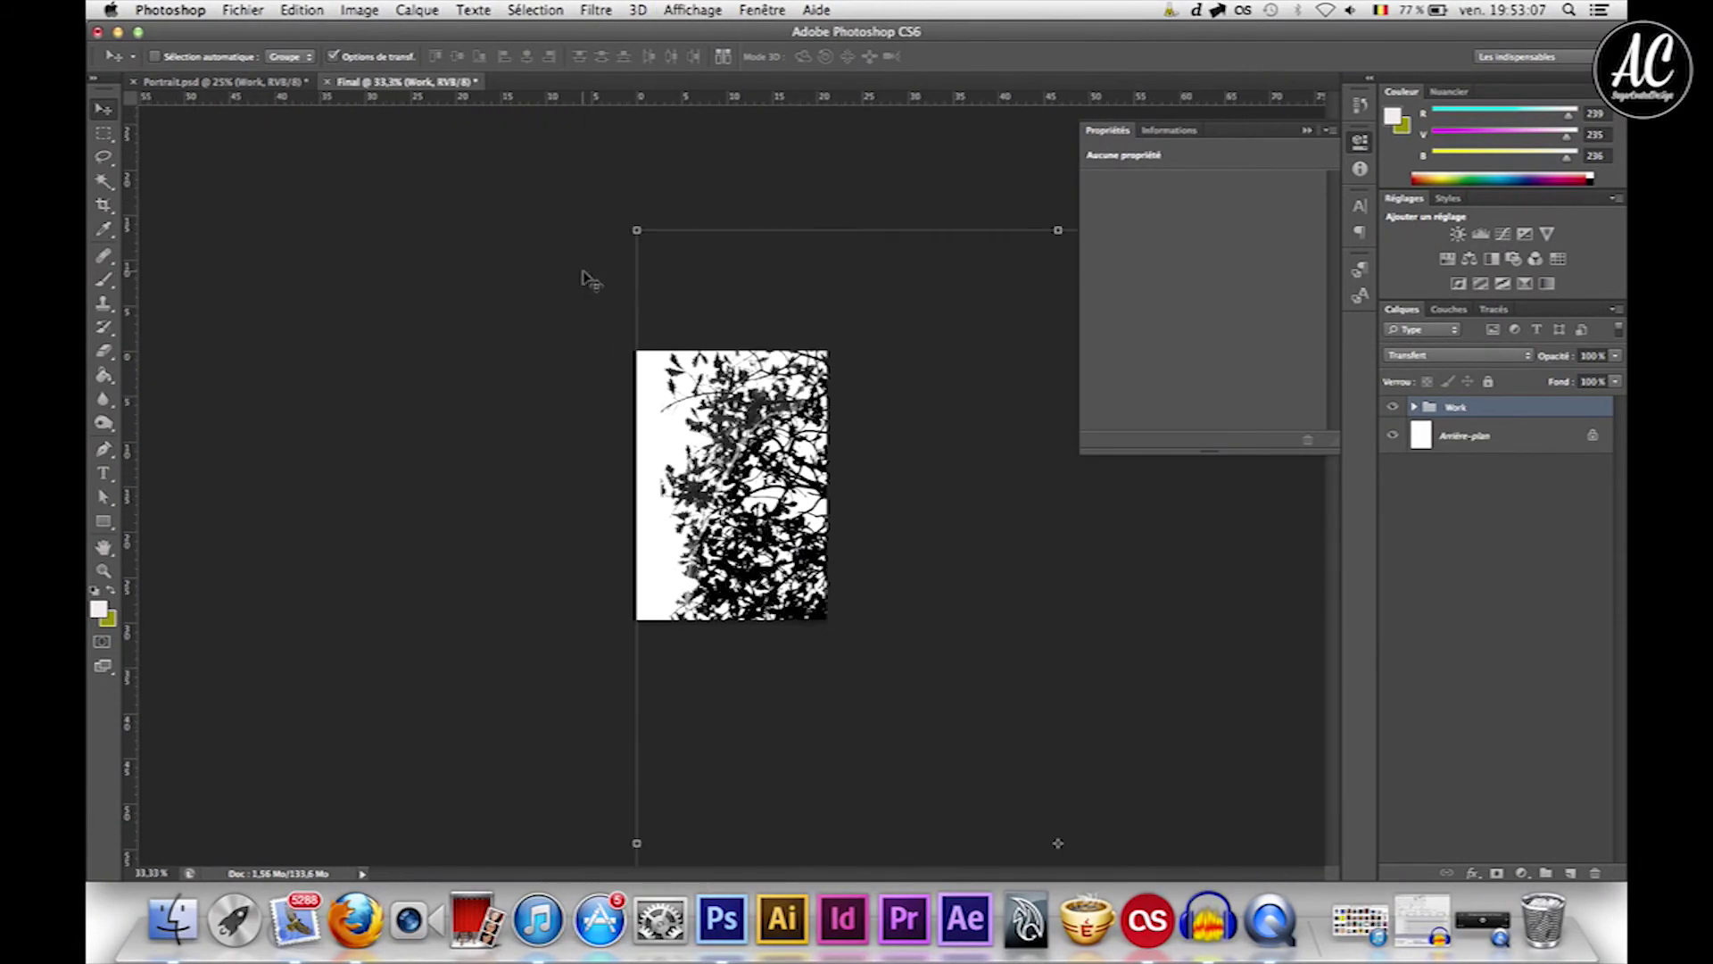
click(635, 230)
drag(705, 334, 1008, 728)
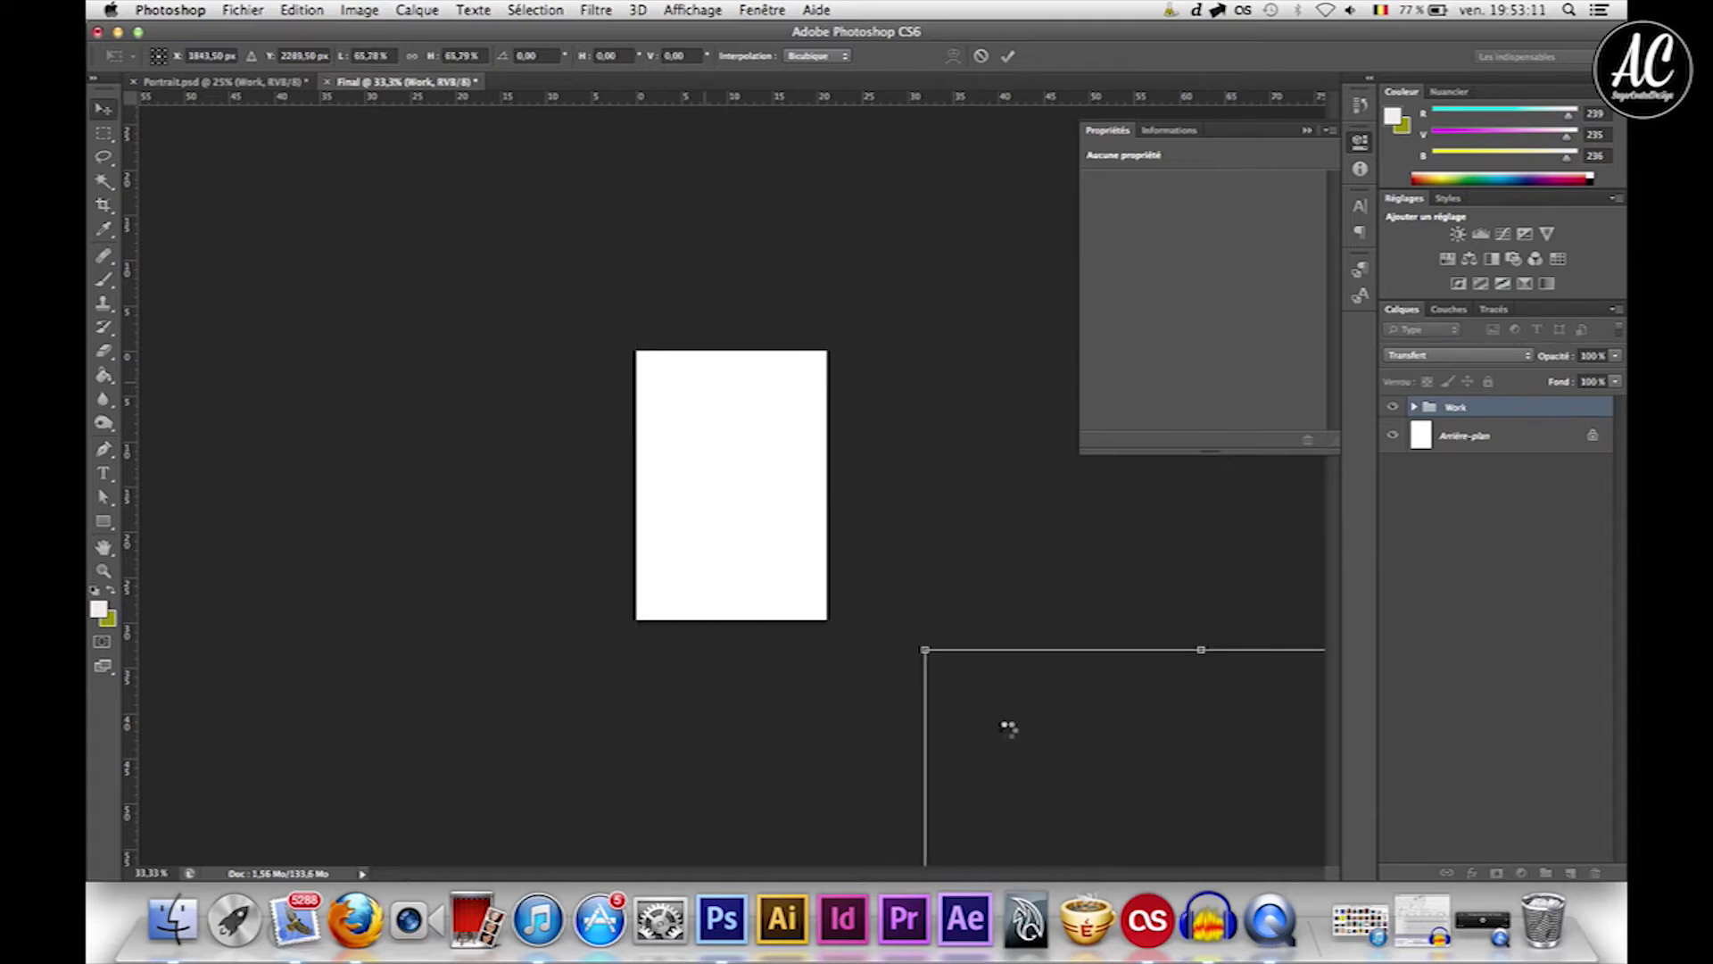
key(Escape)
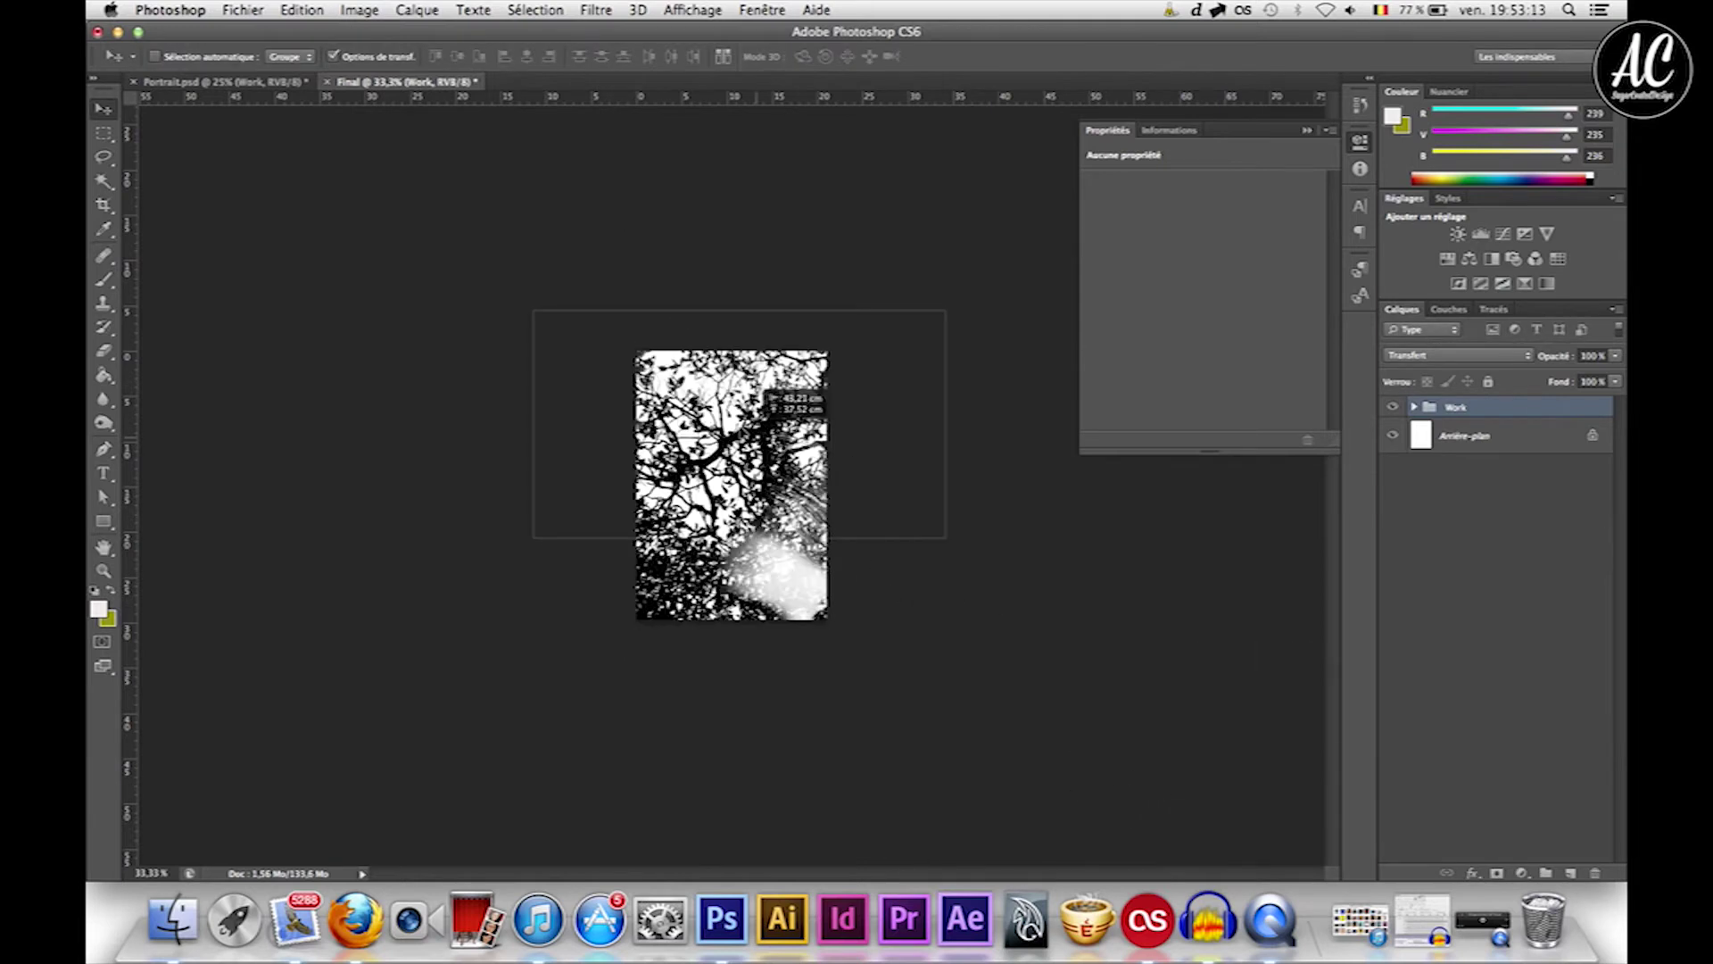
Scale the Work group down and place it flush with the page's left edge, just below the top edge.
drag(529, 327, 904, 775)
drag(931, 834, 637, 363)
key(Return)
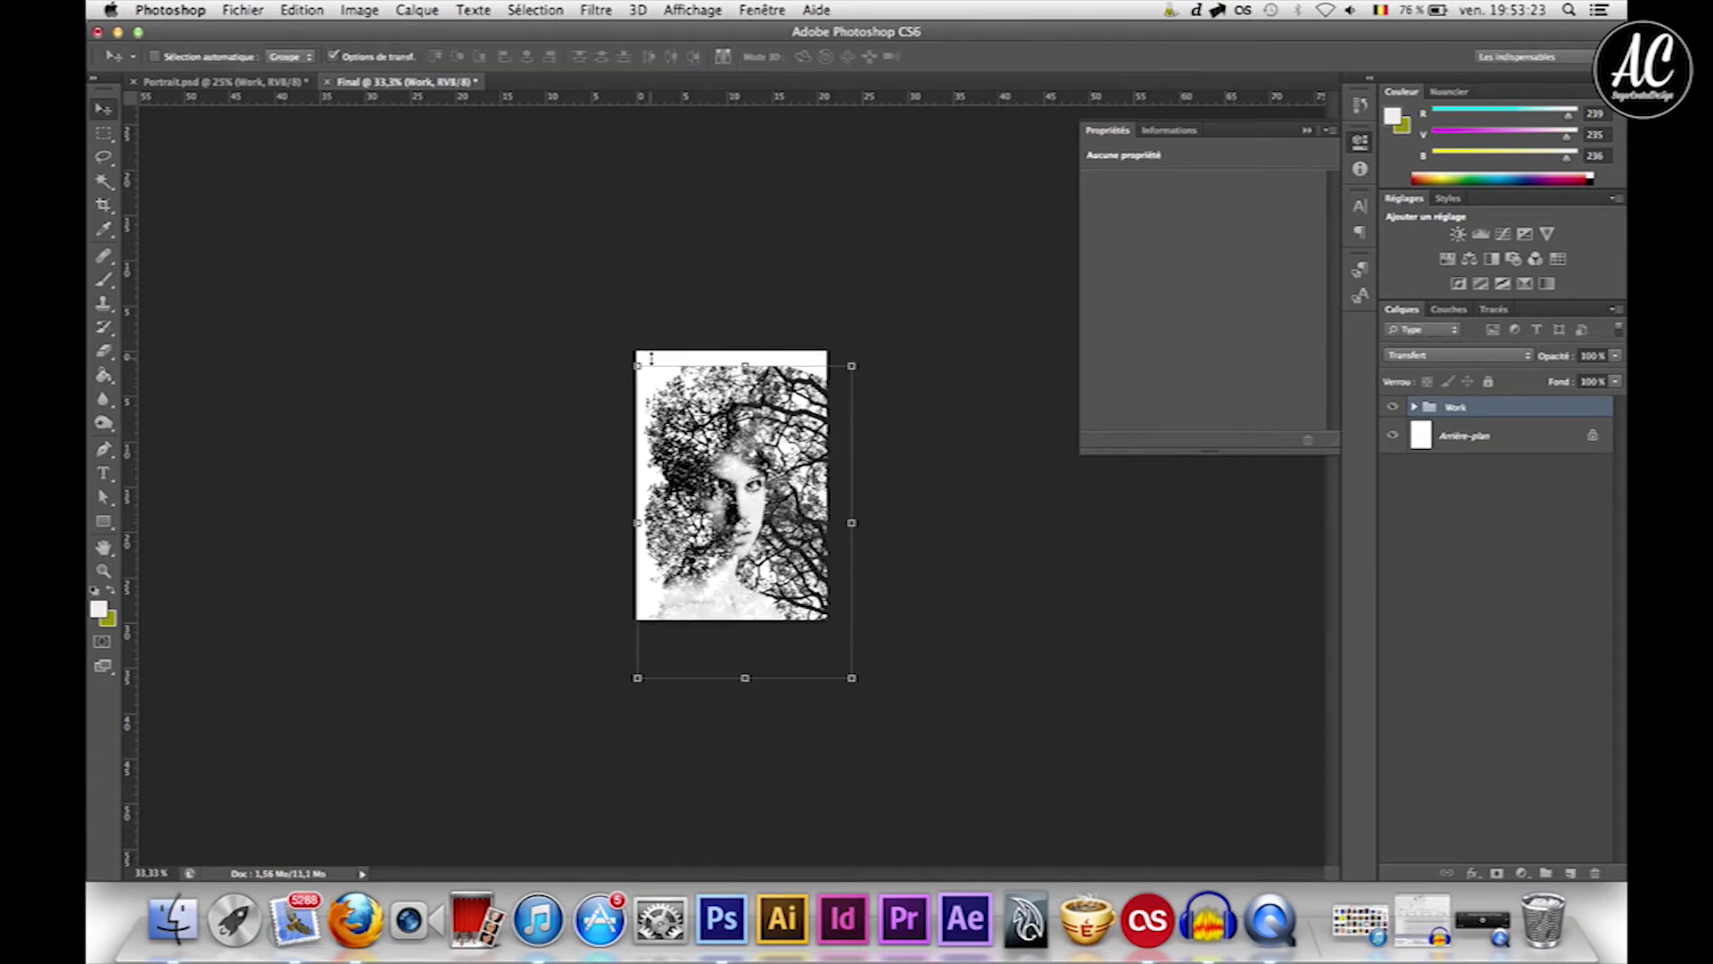
Nudge the Work group upward until its upper edge extends slightly past the top of the page.
key(shift+Up)
key(shift+Up)
key(shift+Up)
key(shift+Up)
key(shift+Up)
key(shift+Up)
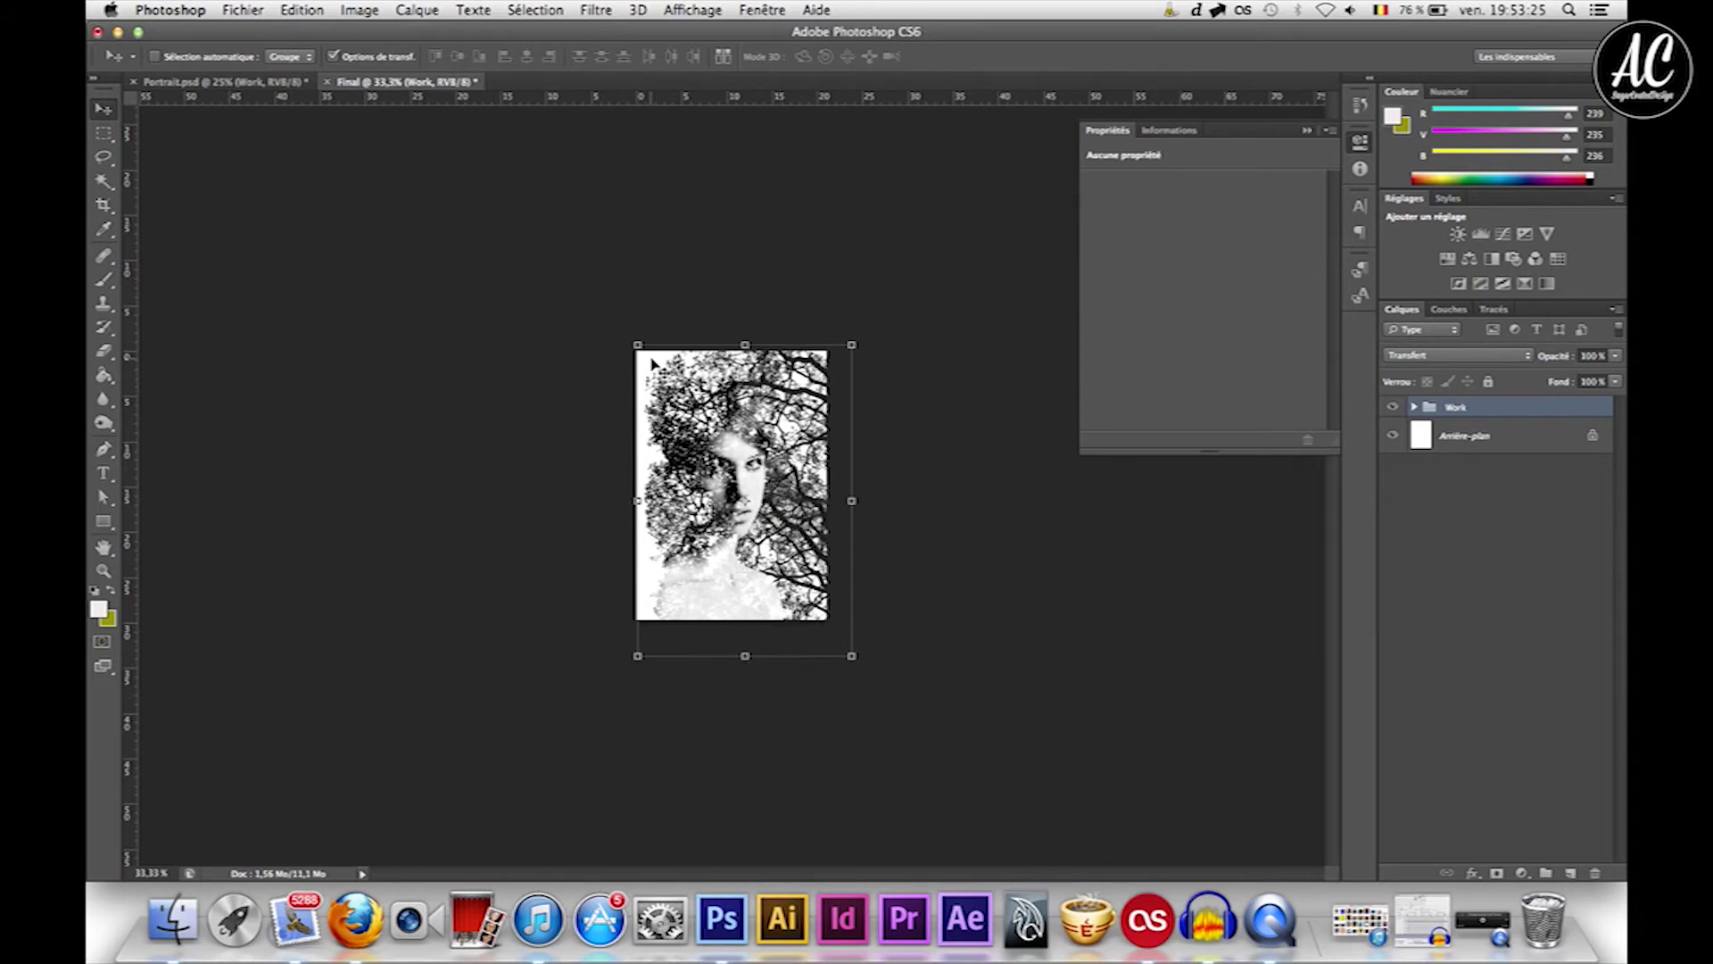
key(shift+Up)
key(shift+Up)
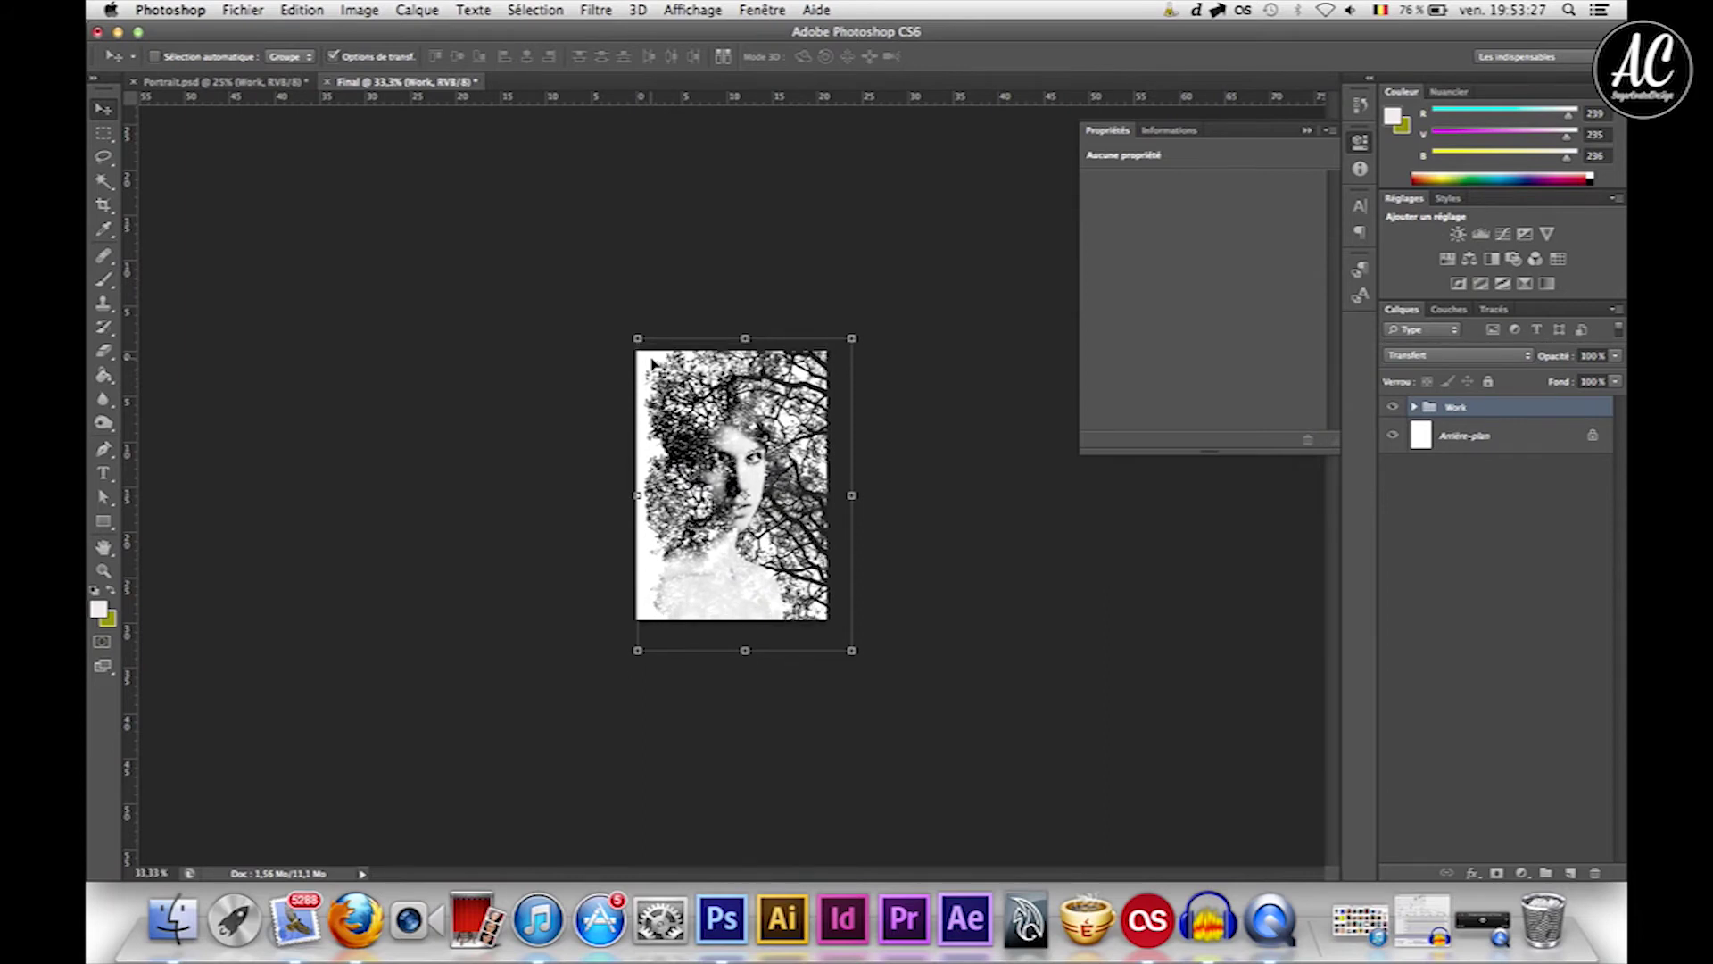
Shrink the Work group slightly from its upper-left corner and nudge it to the right on the page.
key(super+plus)
key(super+plus)
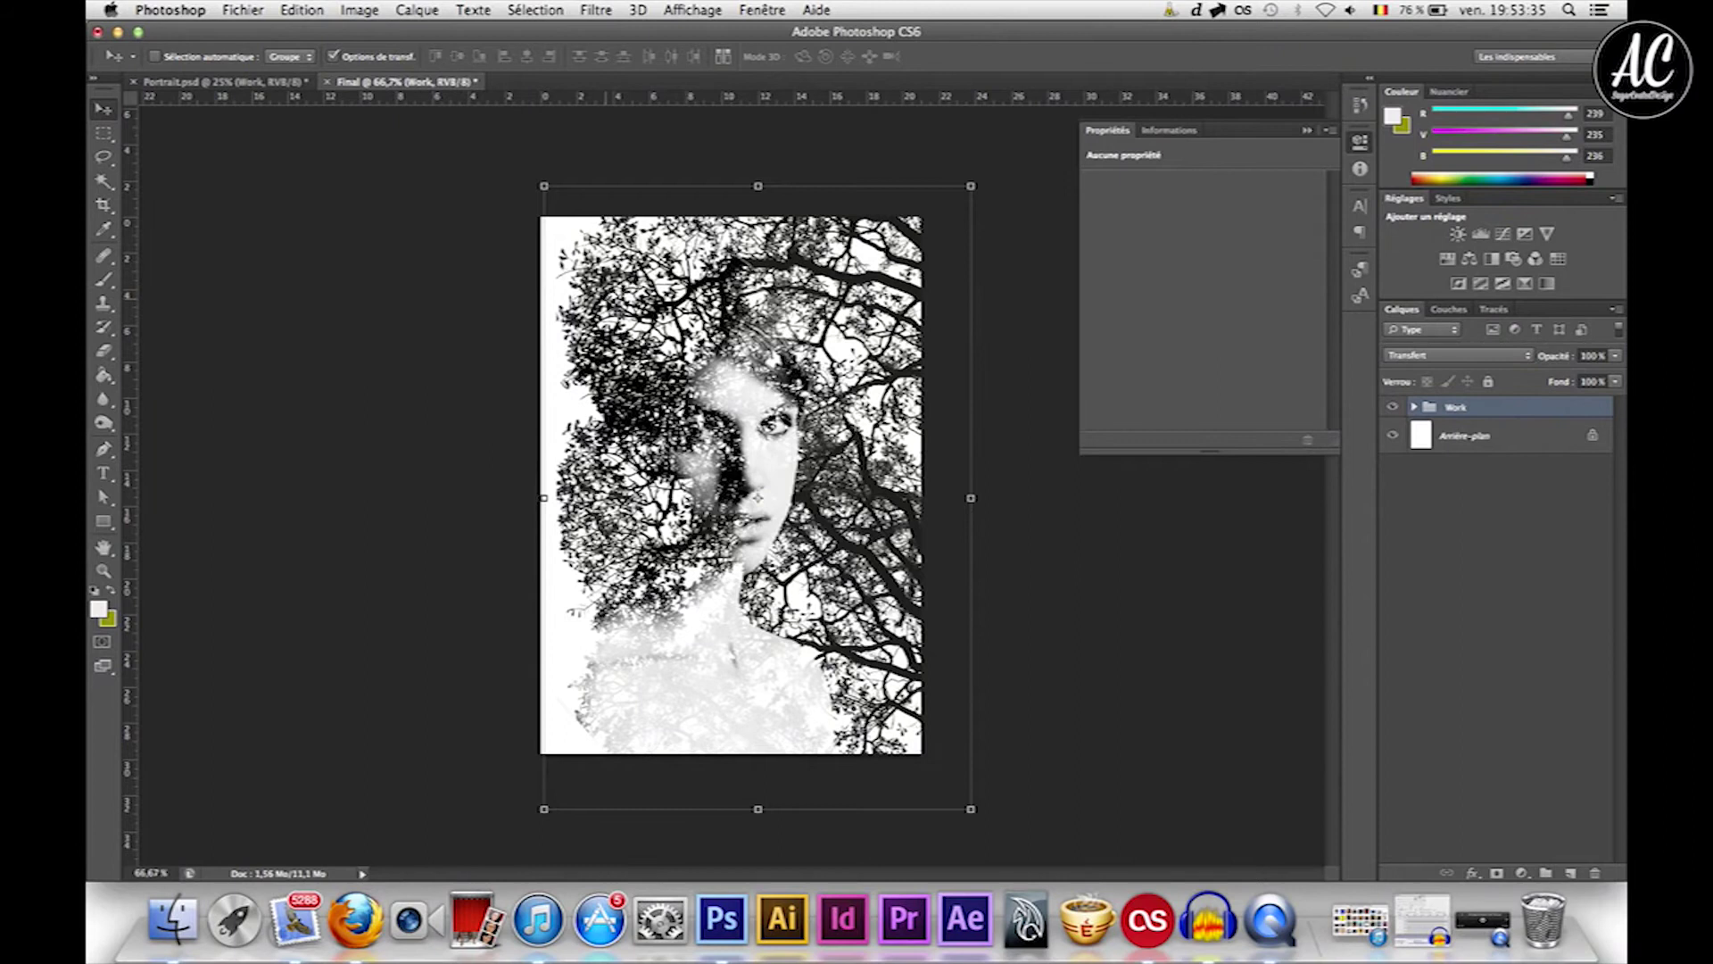
drag(544, 187, 557, 206)
key(Return)
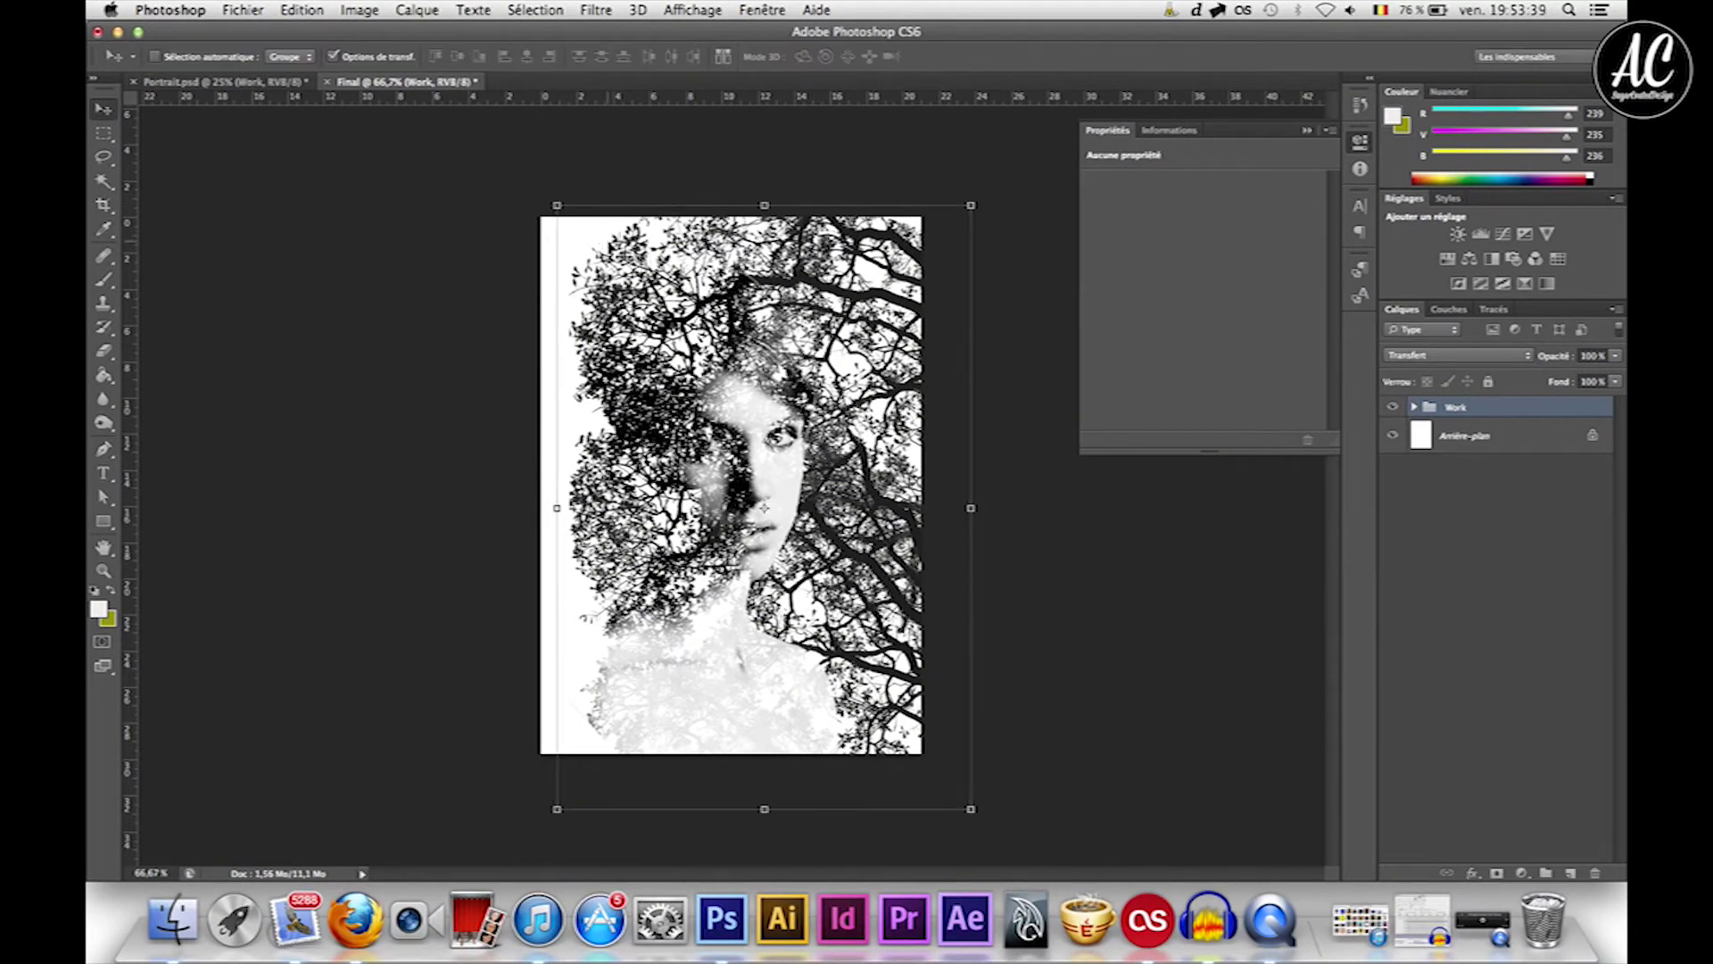
key(shift+Right)
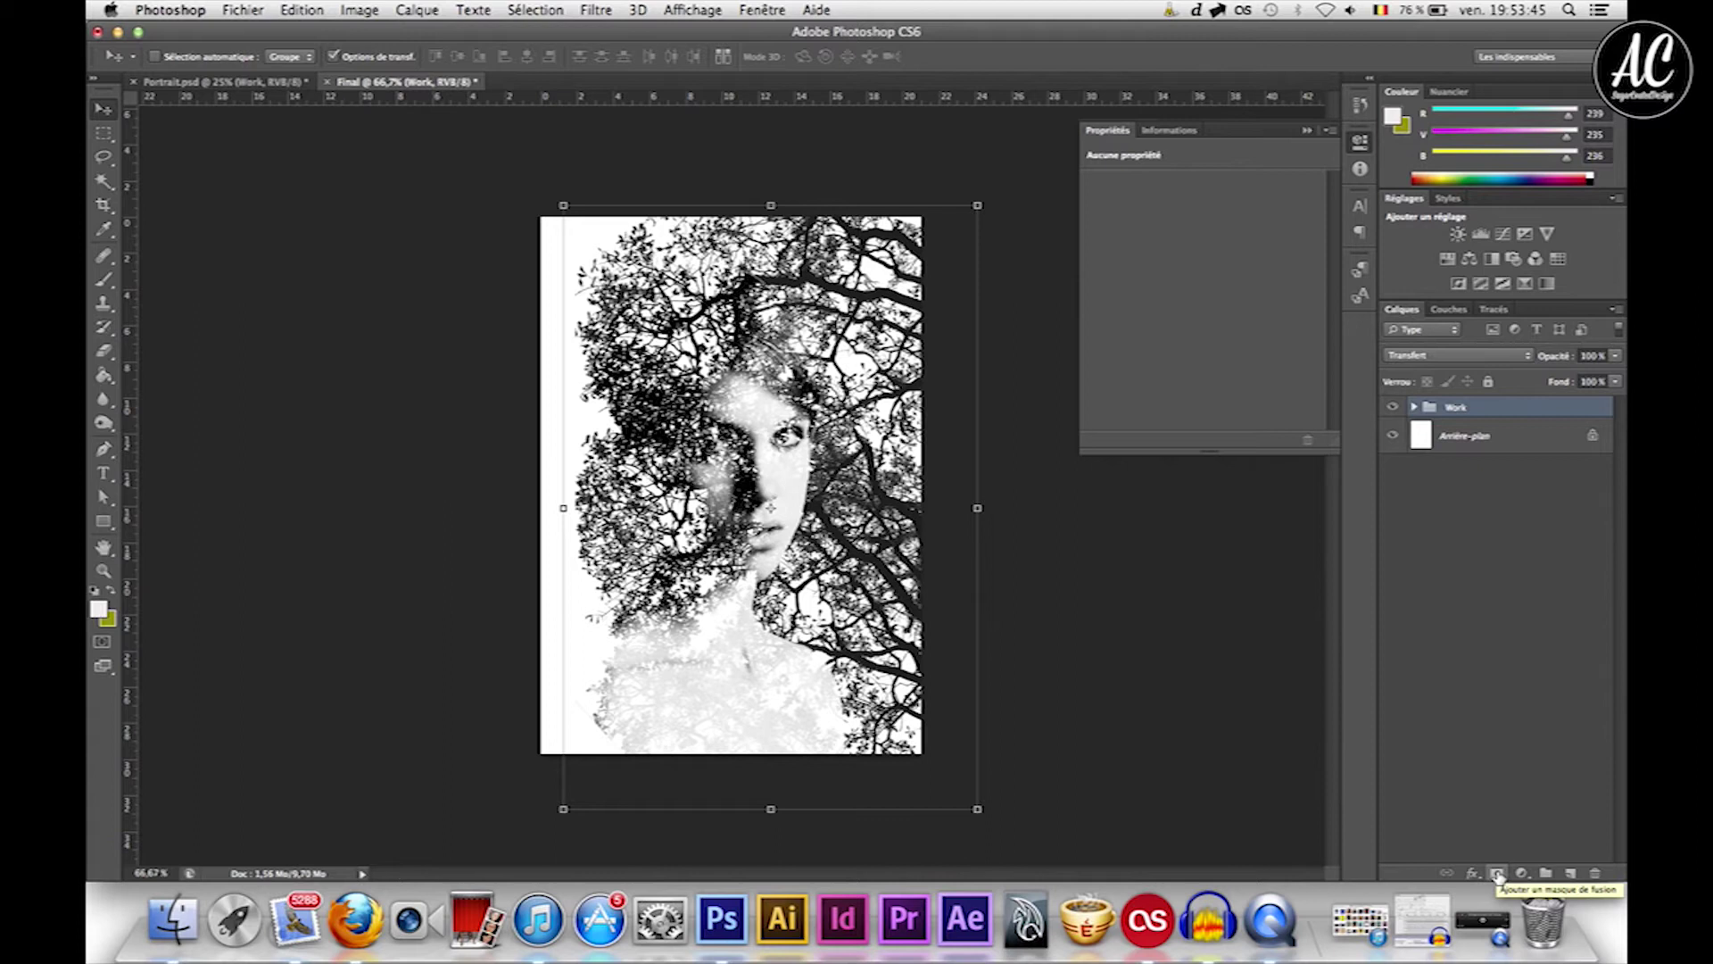
Add a layer mask to the Work group and activate the Gradient tool with the Premier plan -> arrière-plan gradient.
click(1498, 875)
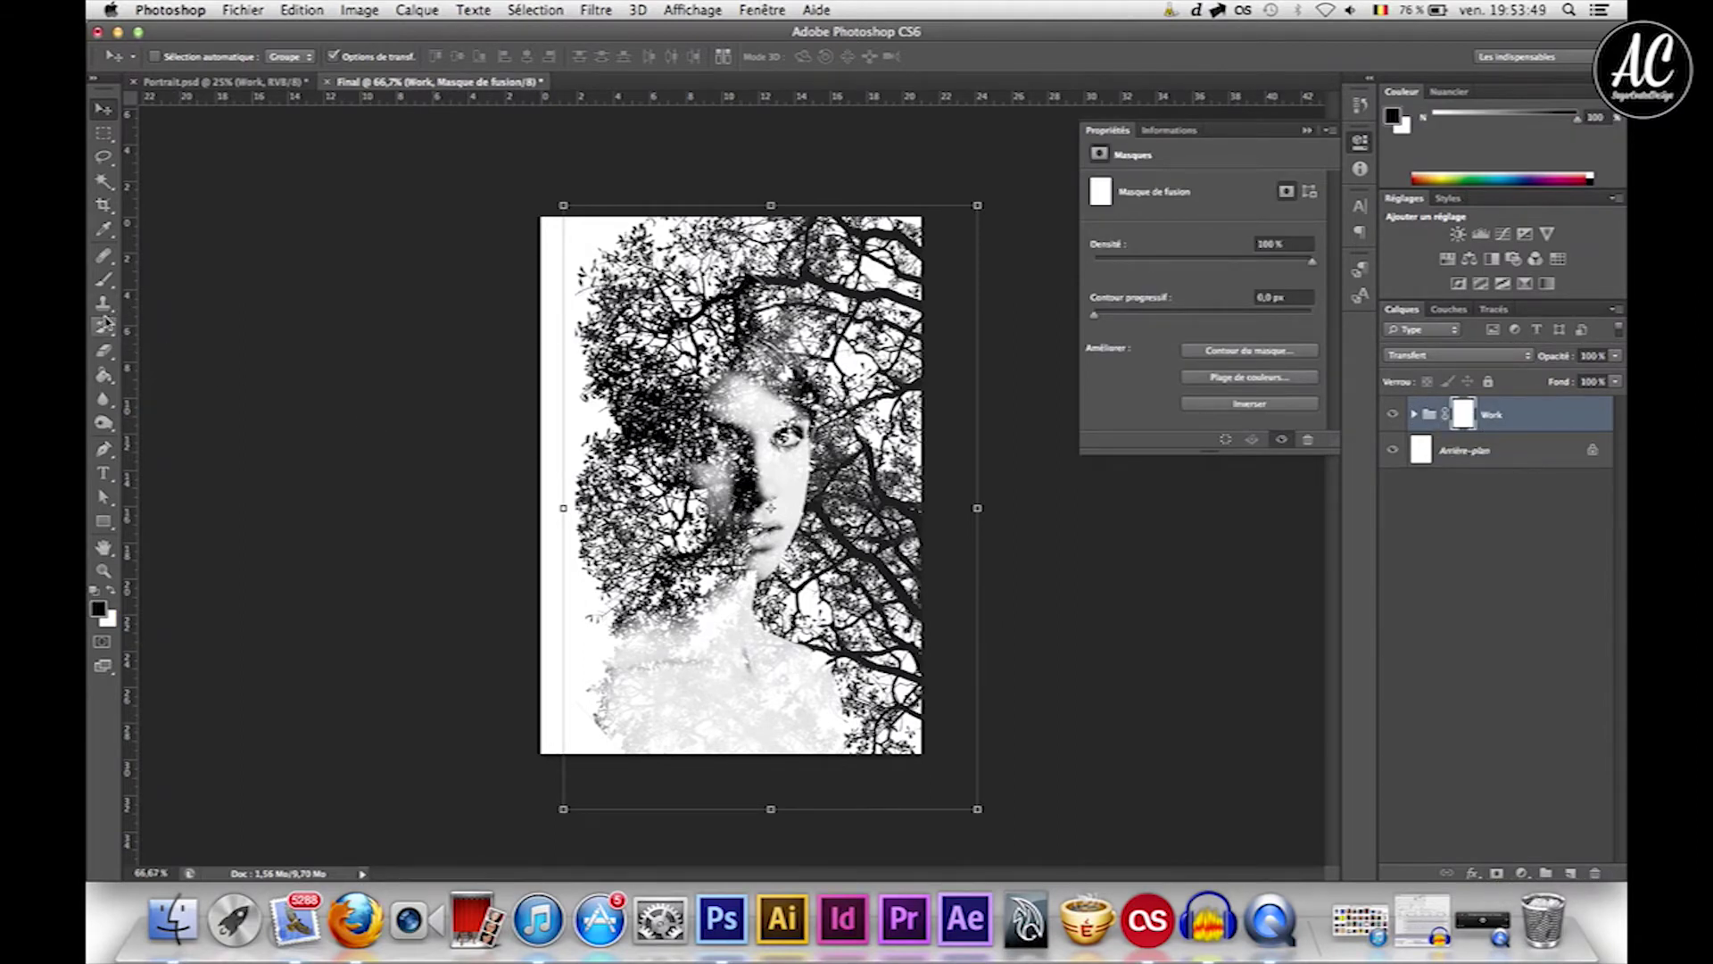
click(104, 379)
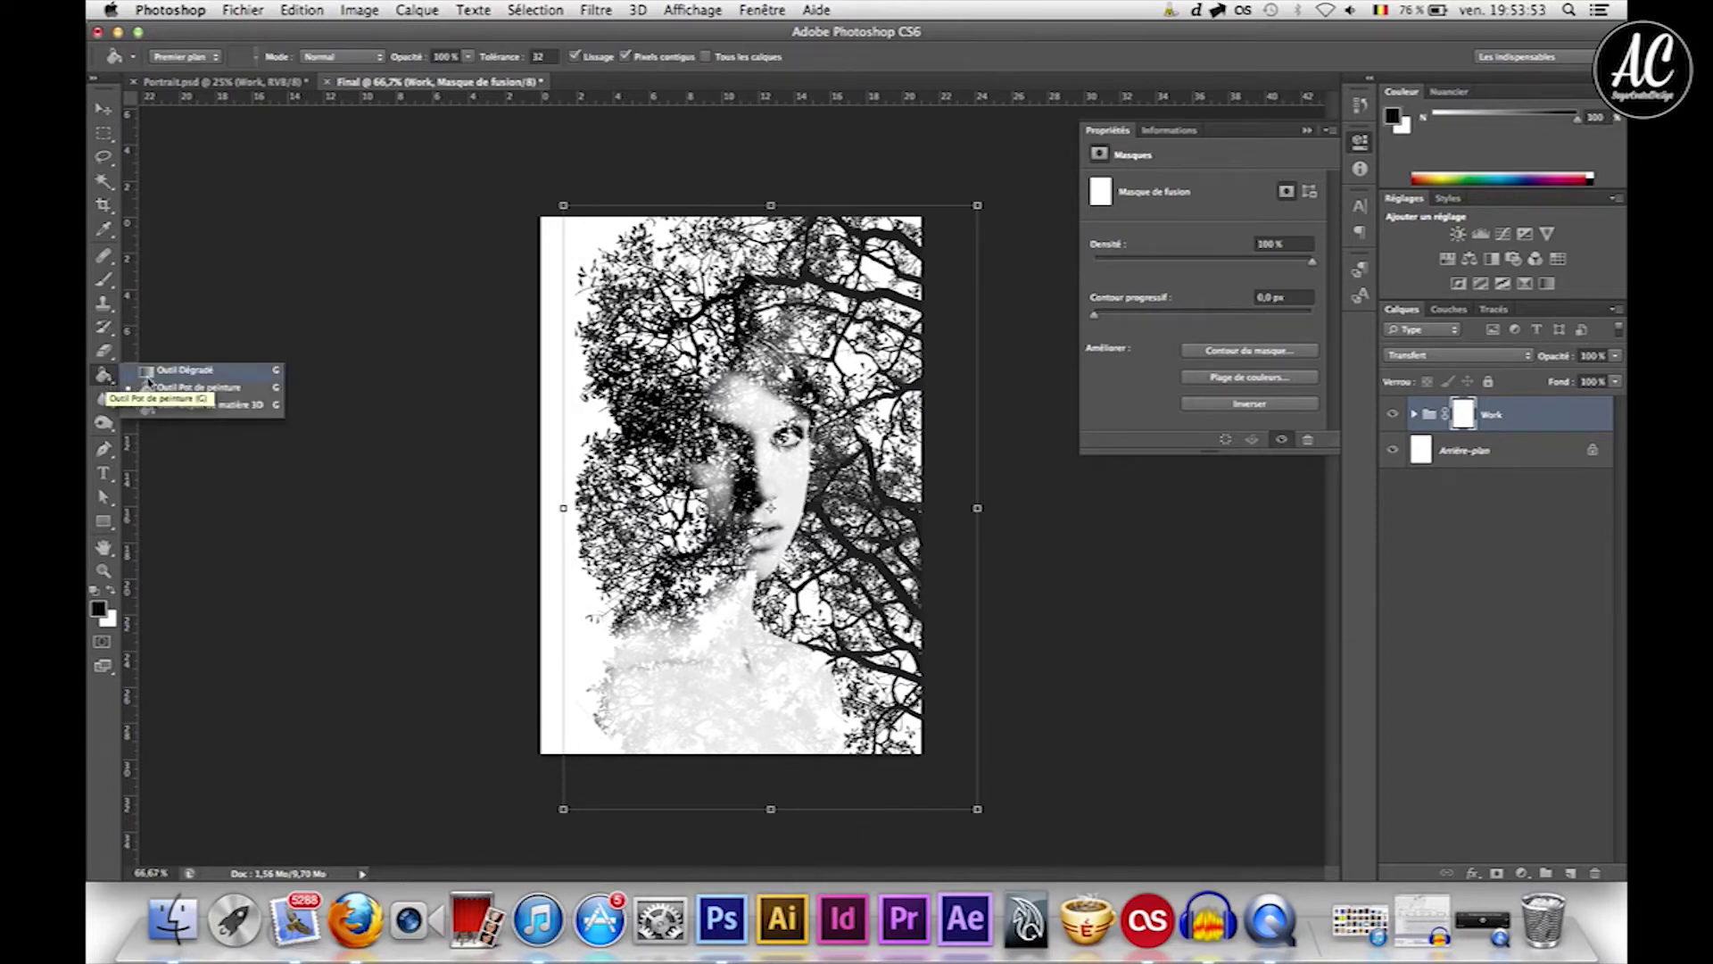
click(147, 371)
click(178, 56)
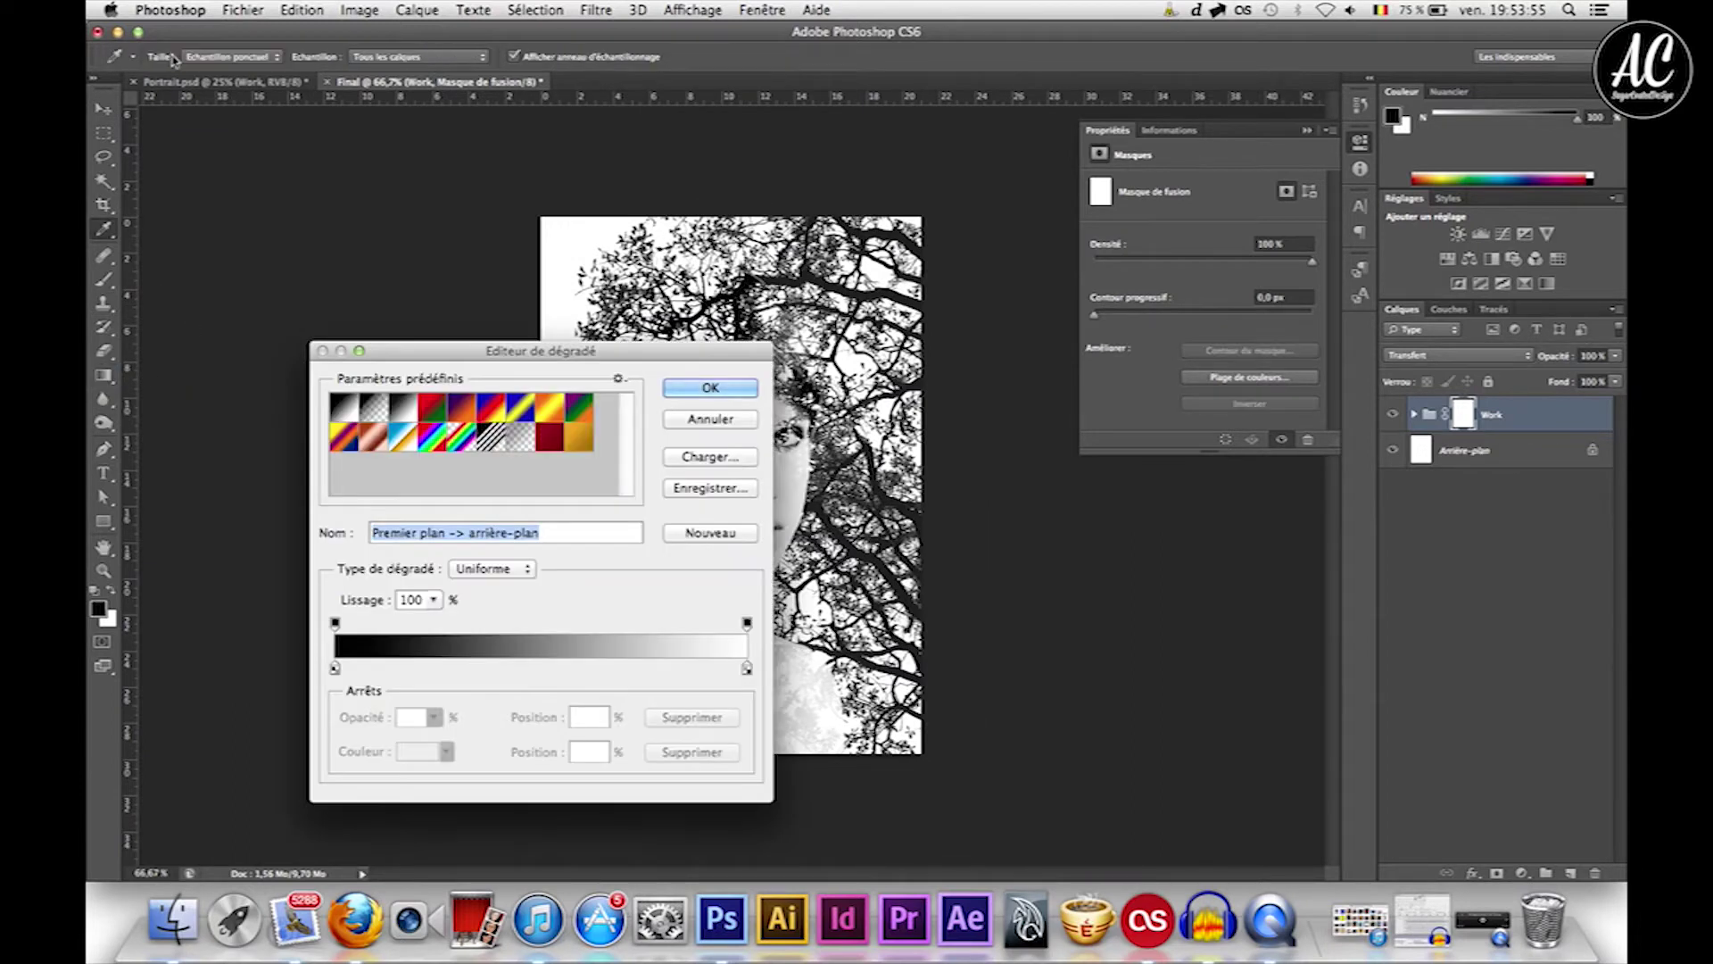
click(687, 387)
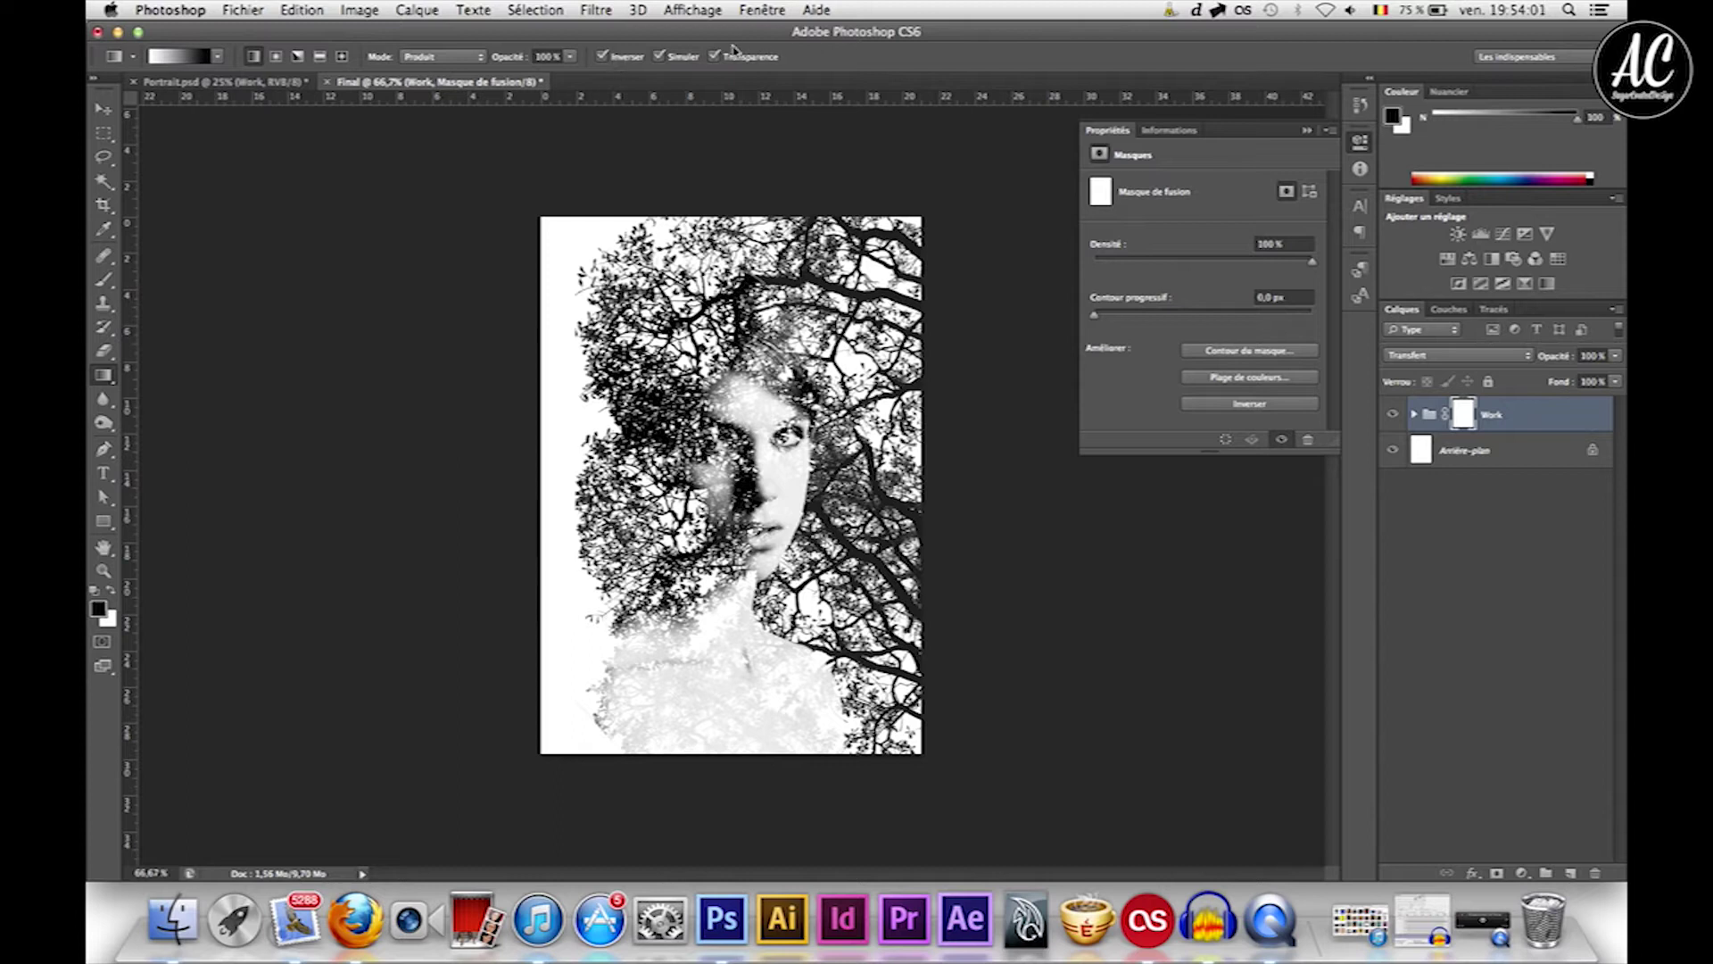
Set the mask gradient to the Diamond style with the Normal blending mode.
click(341, 57)
click(427, 57)
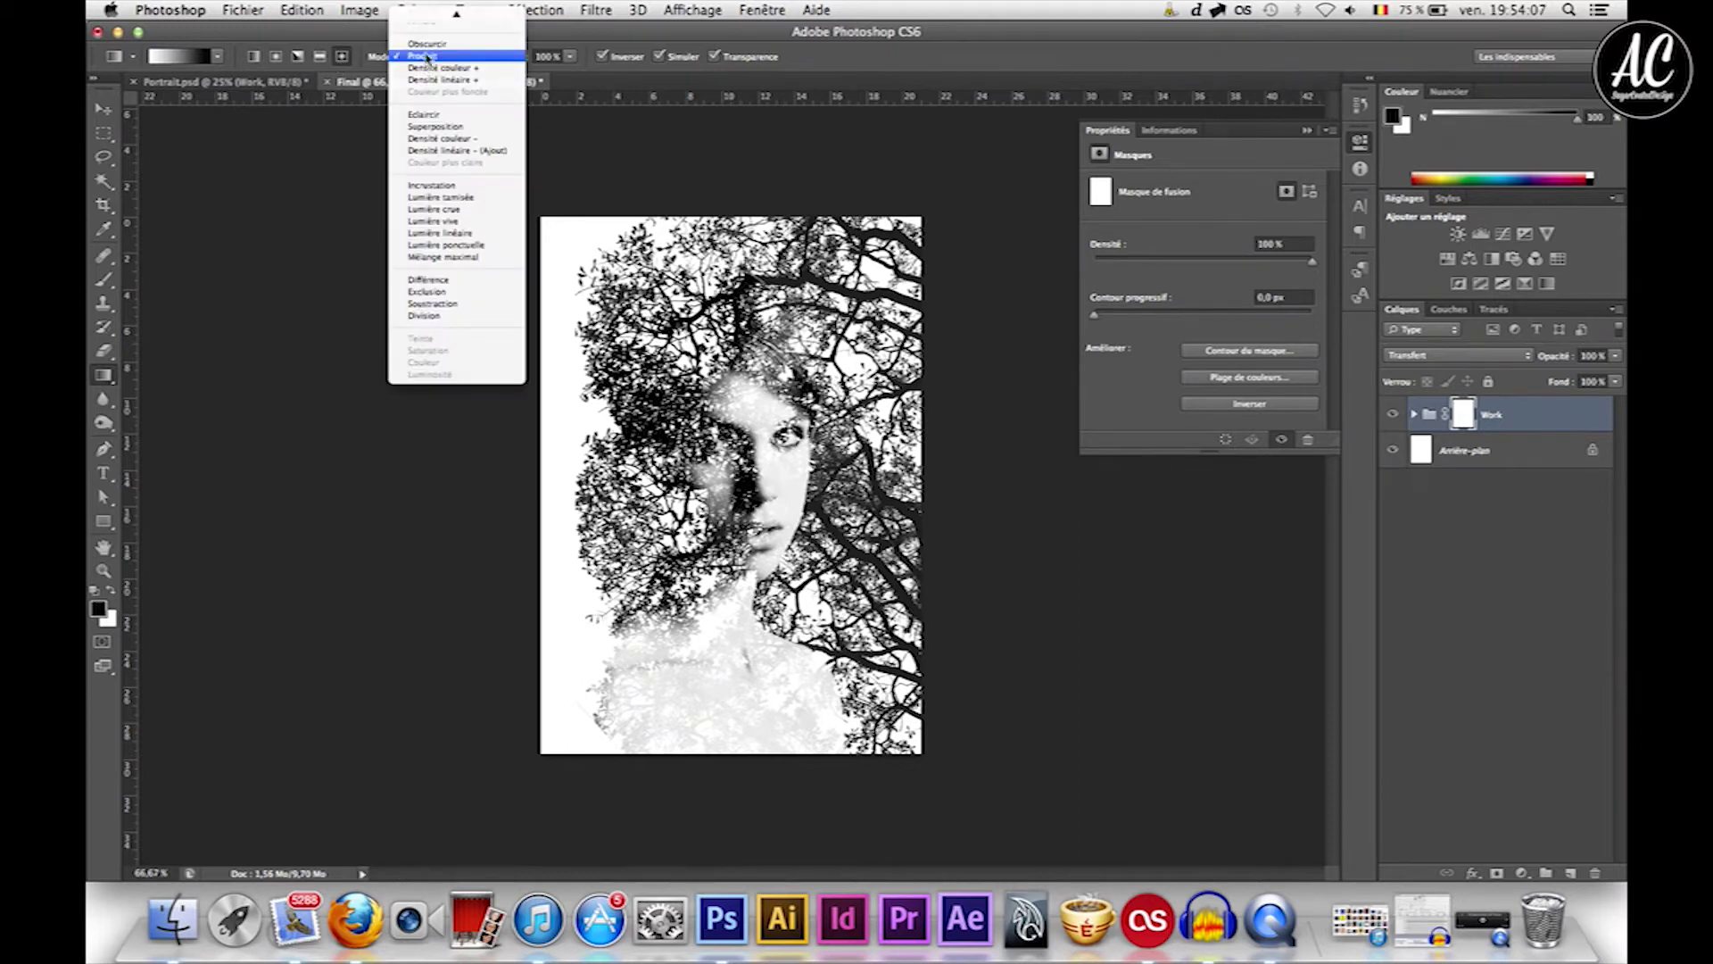
scroll(427, 50, up, 2)
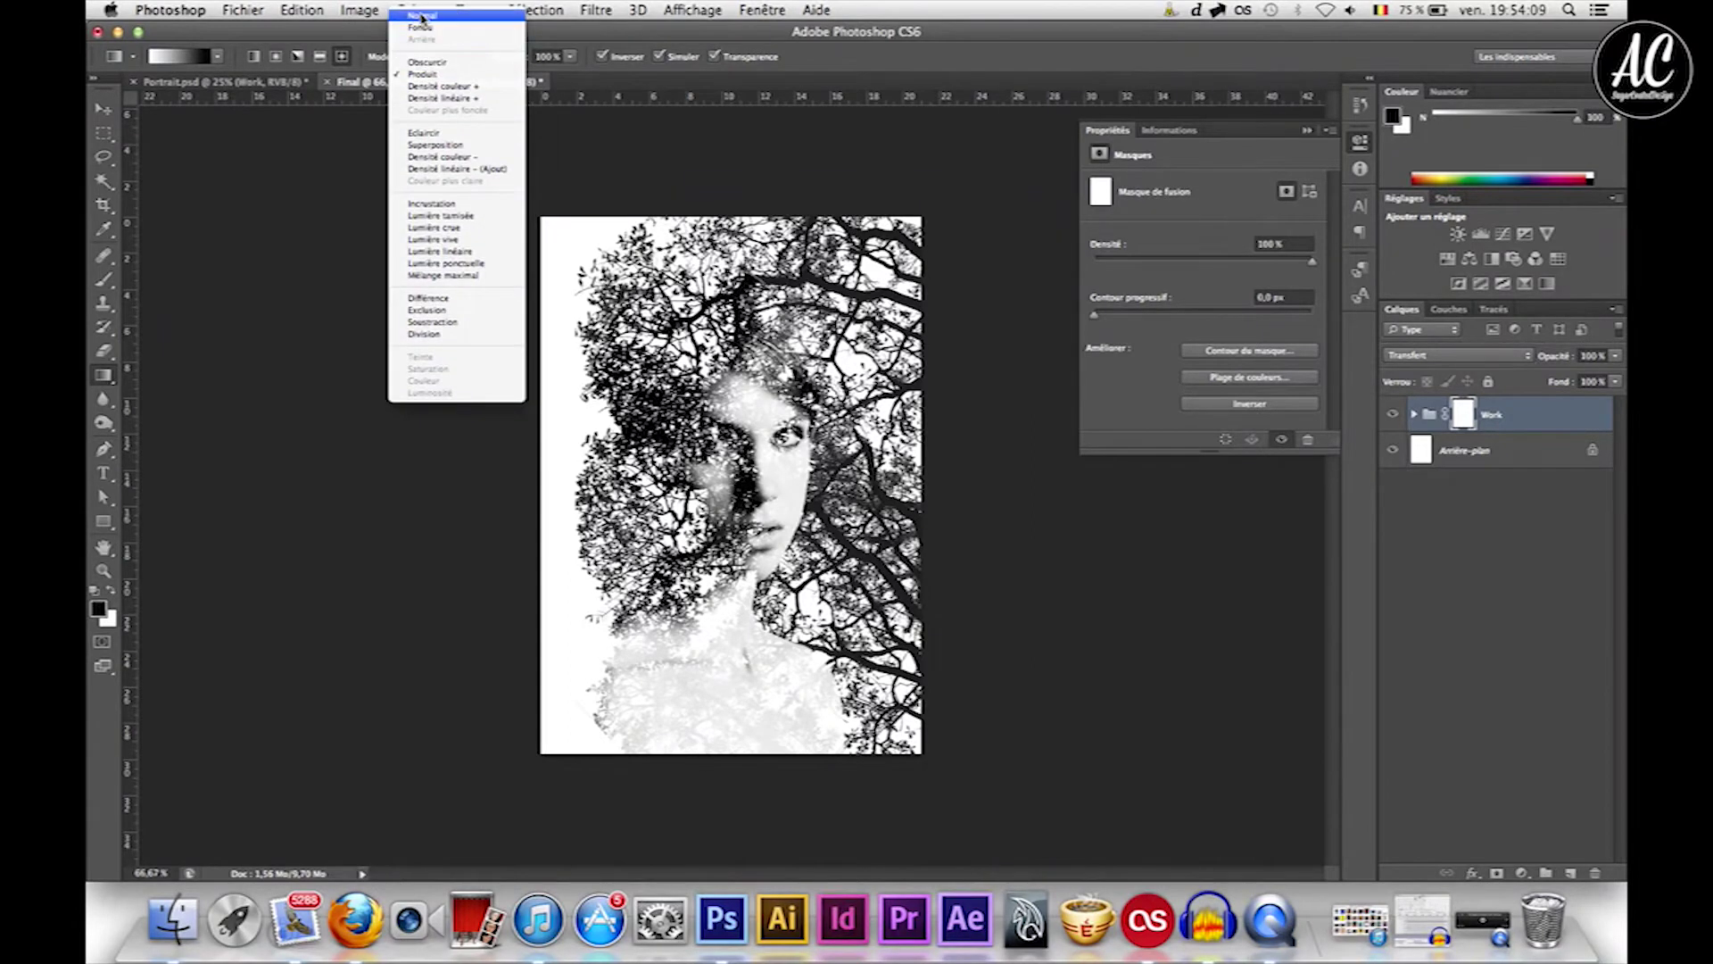
click(422, 16)
Try small diamond gradients on the Work group's mask from the face up to the page's top edge, and undo the last one.
drag(753, 526, 753, 294)
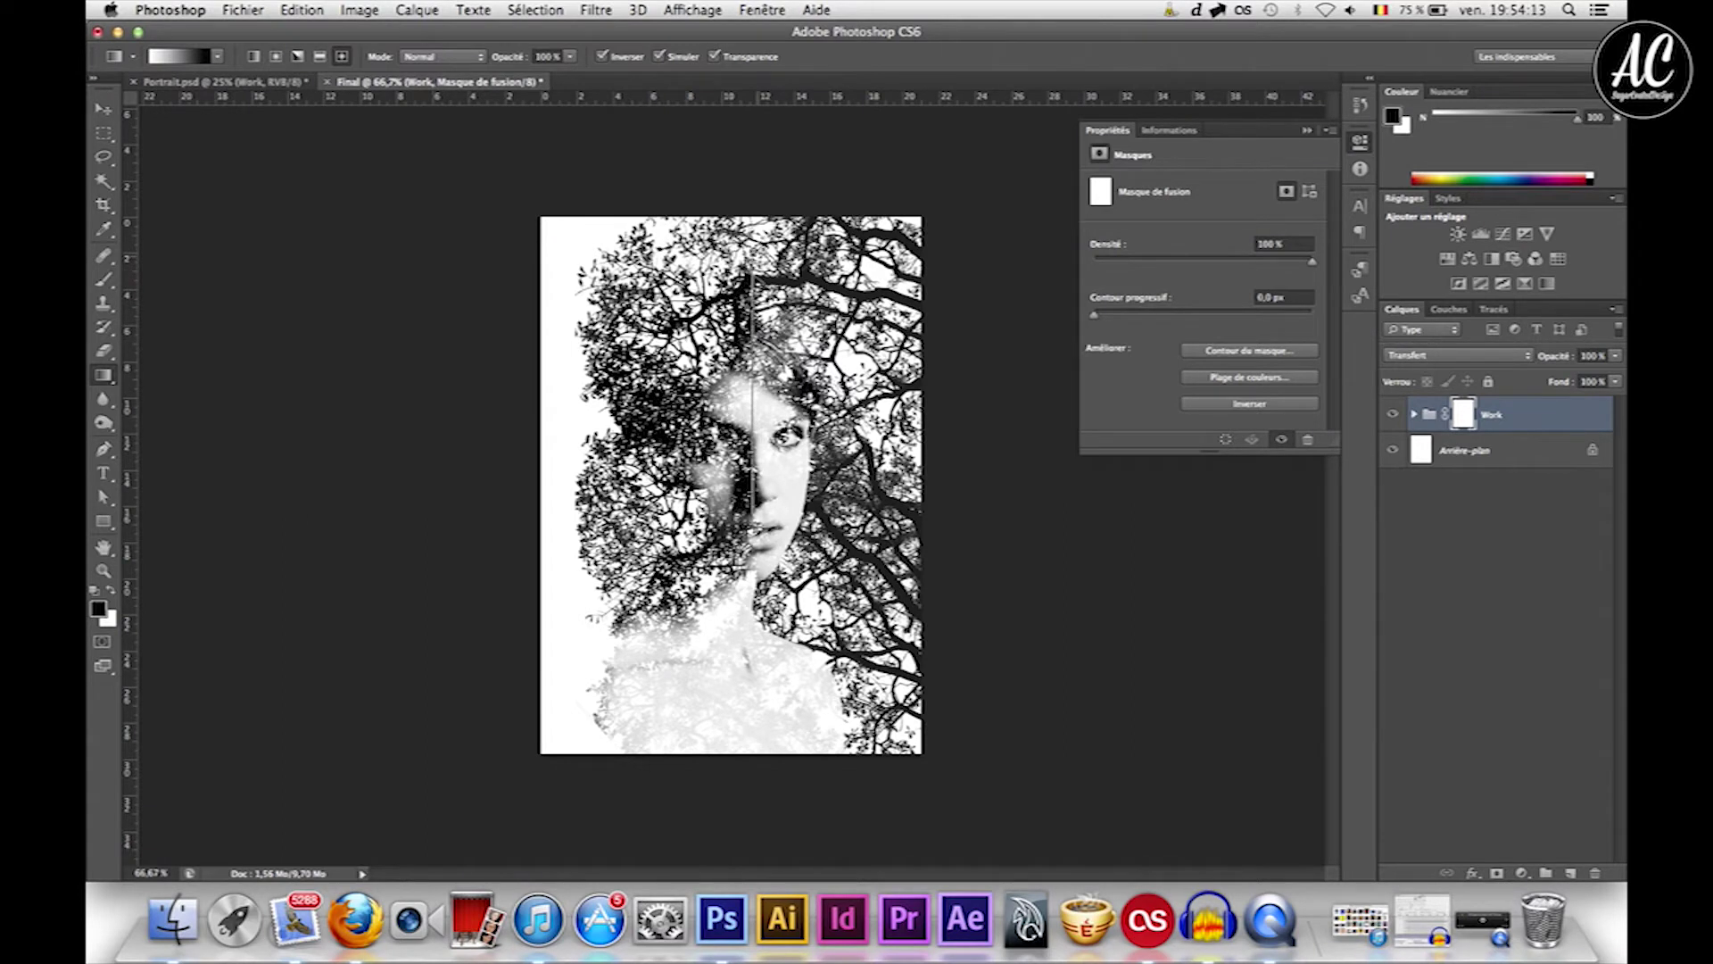
drag(753, 272, 756, 253)
drag(756, 399, 740, 211)
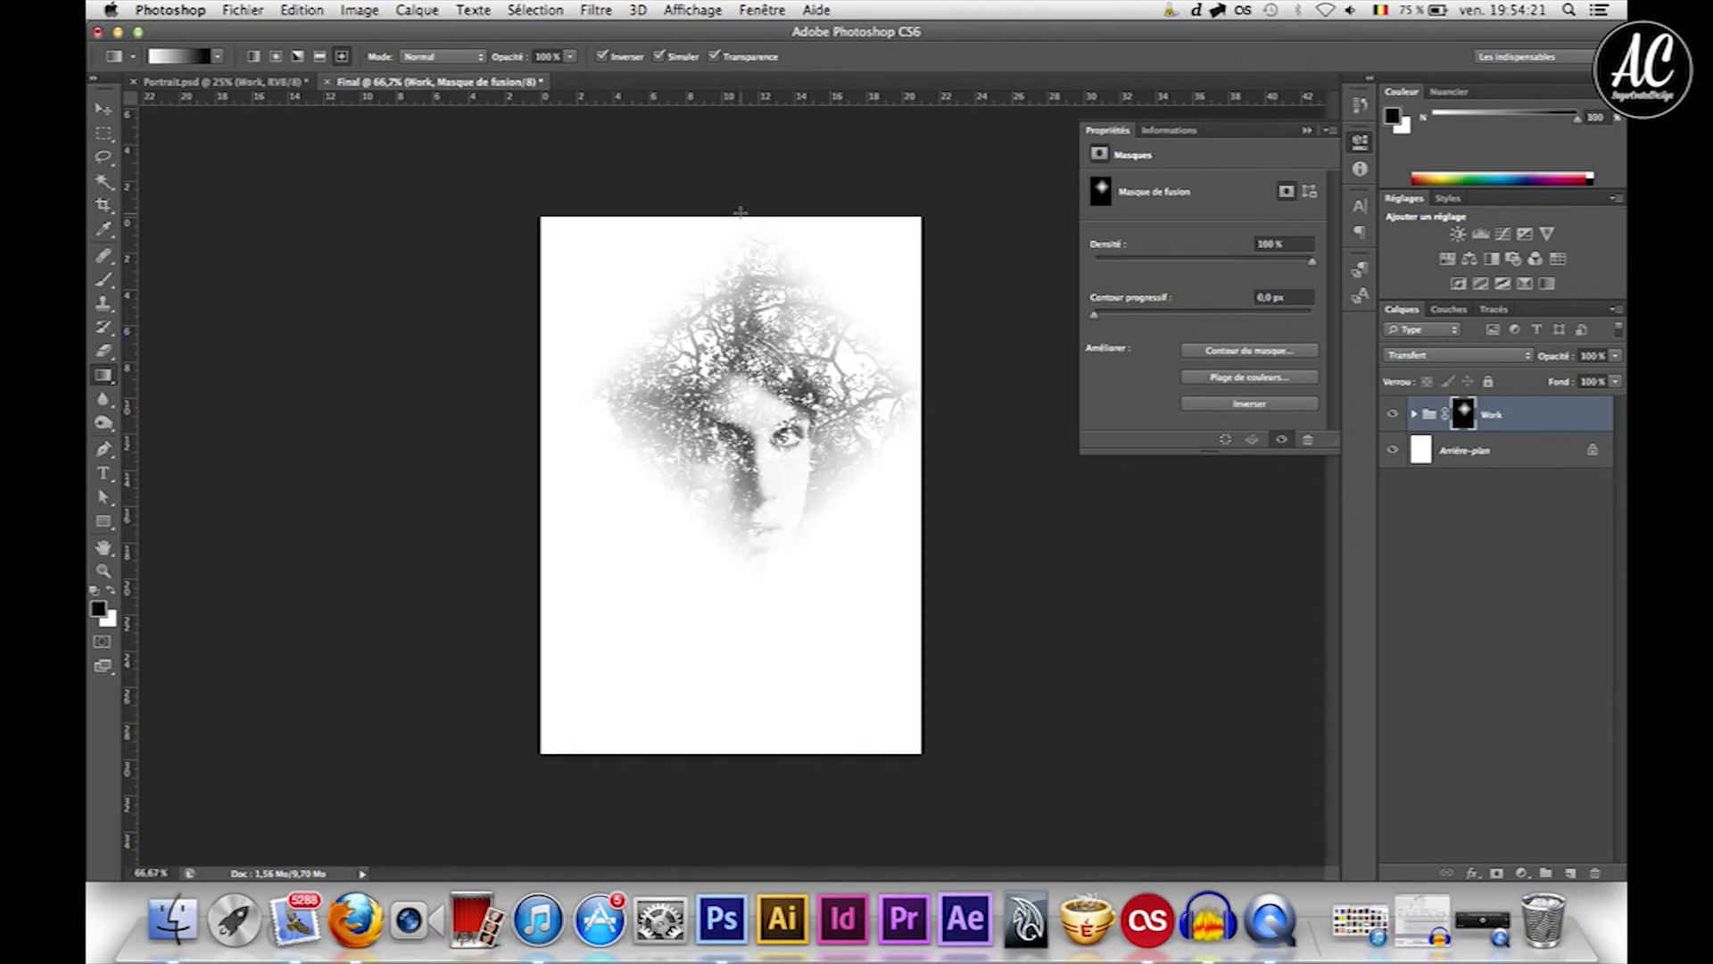
key(super+z)
Draw a large vertical diamond gradient on the Work group's mask from the mouth to above the page's top edge.
drag(752, 528, 747, 140)
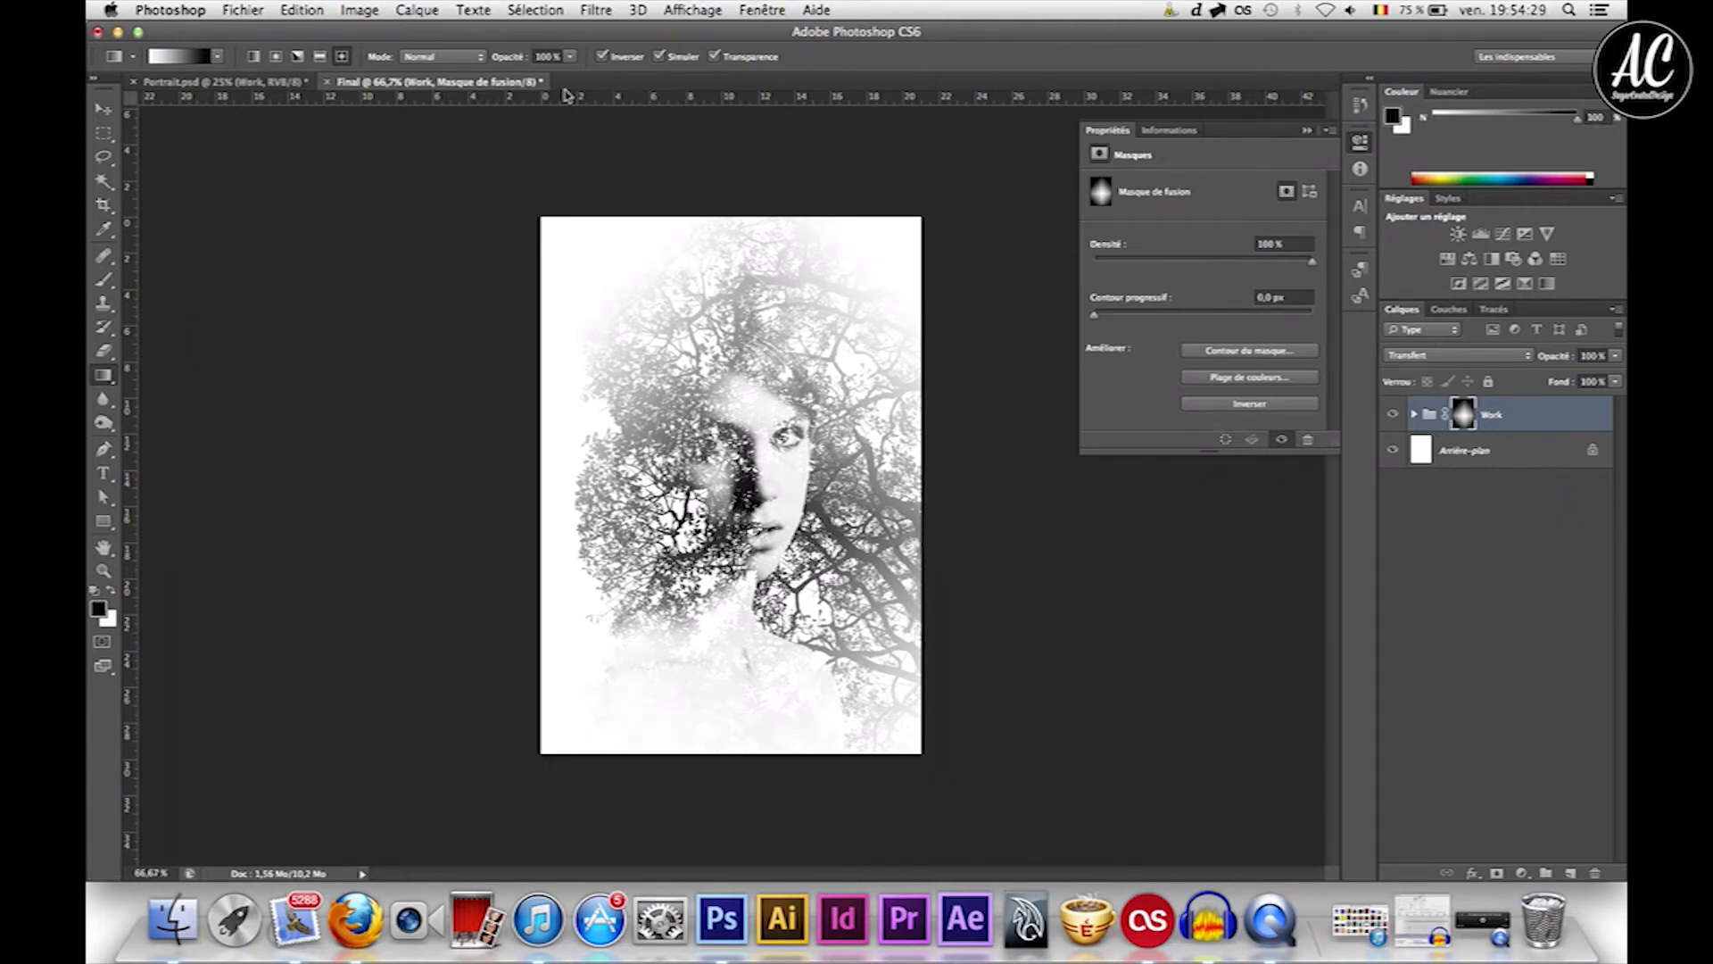
Fade the right side of the Work group's mask with a horizontal linear gradient in Produit mode, from the face almost to the page edge.
click(255, 57)
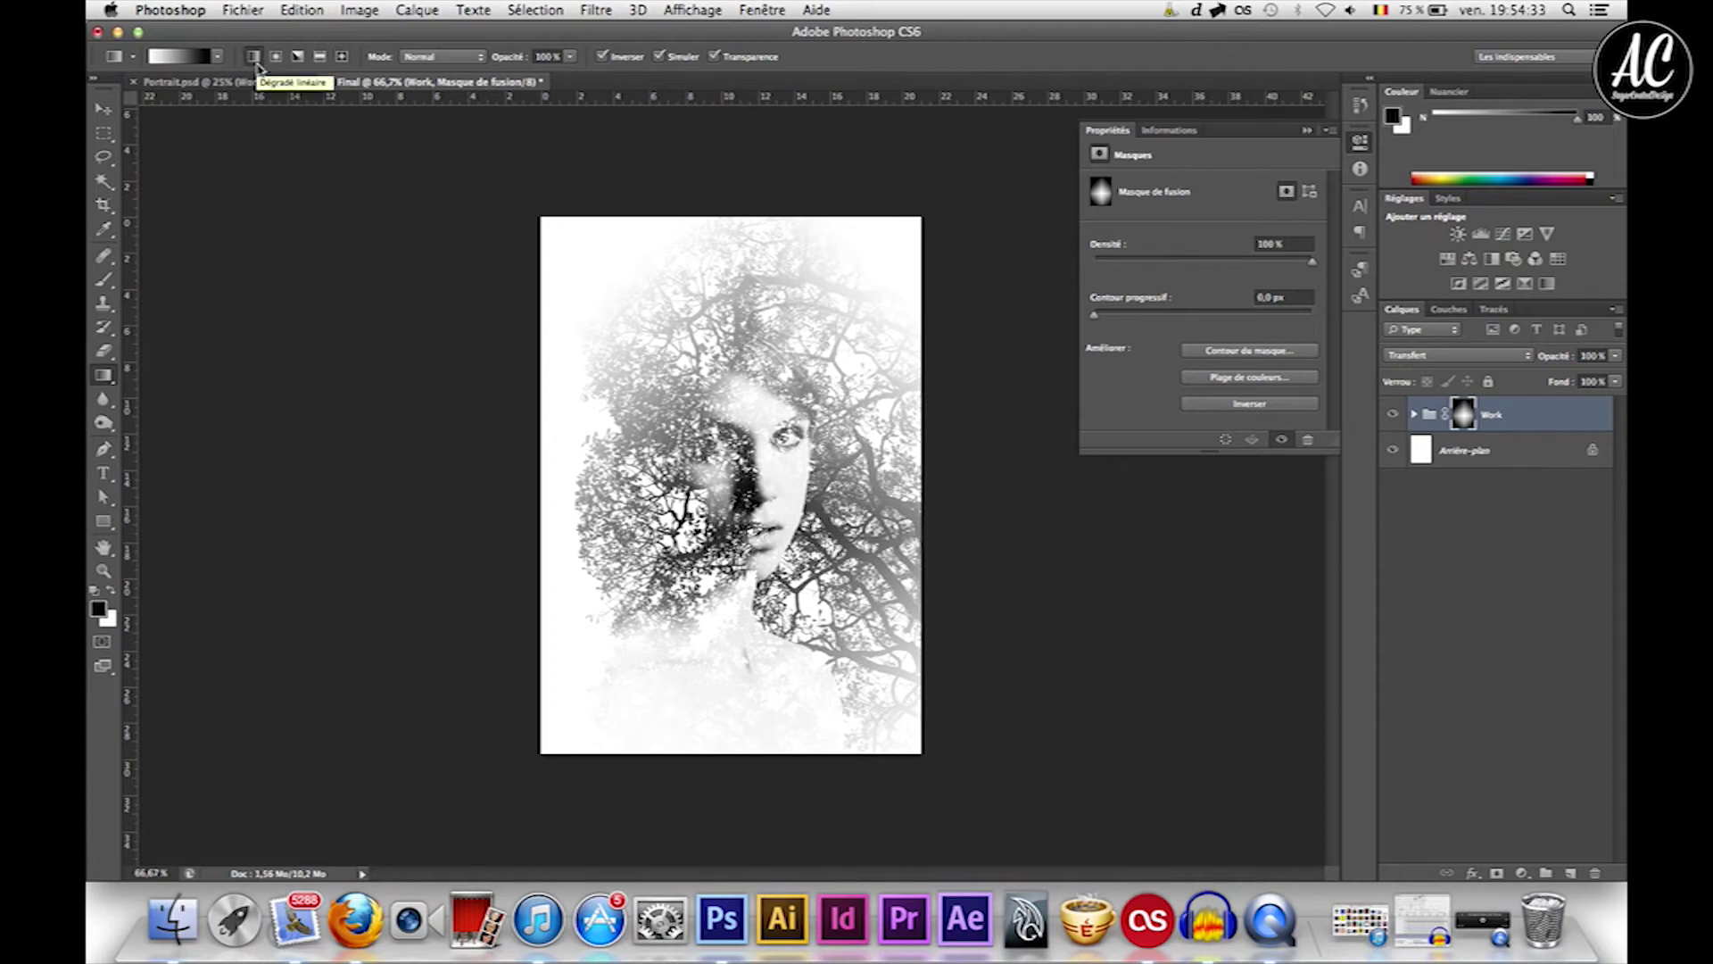
click(442, 56)
click(427, 114)
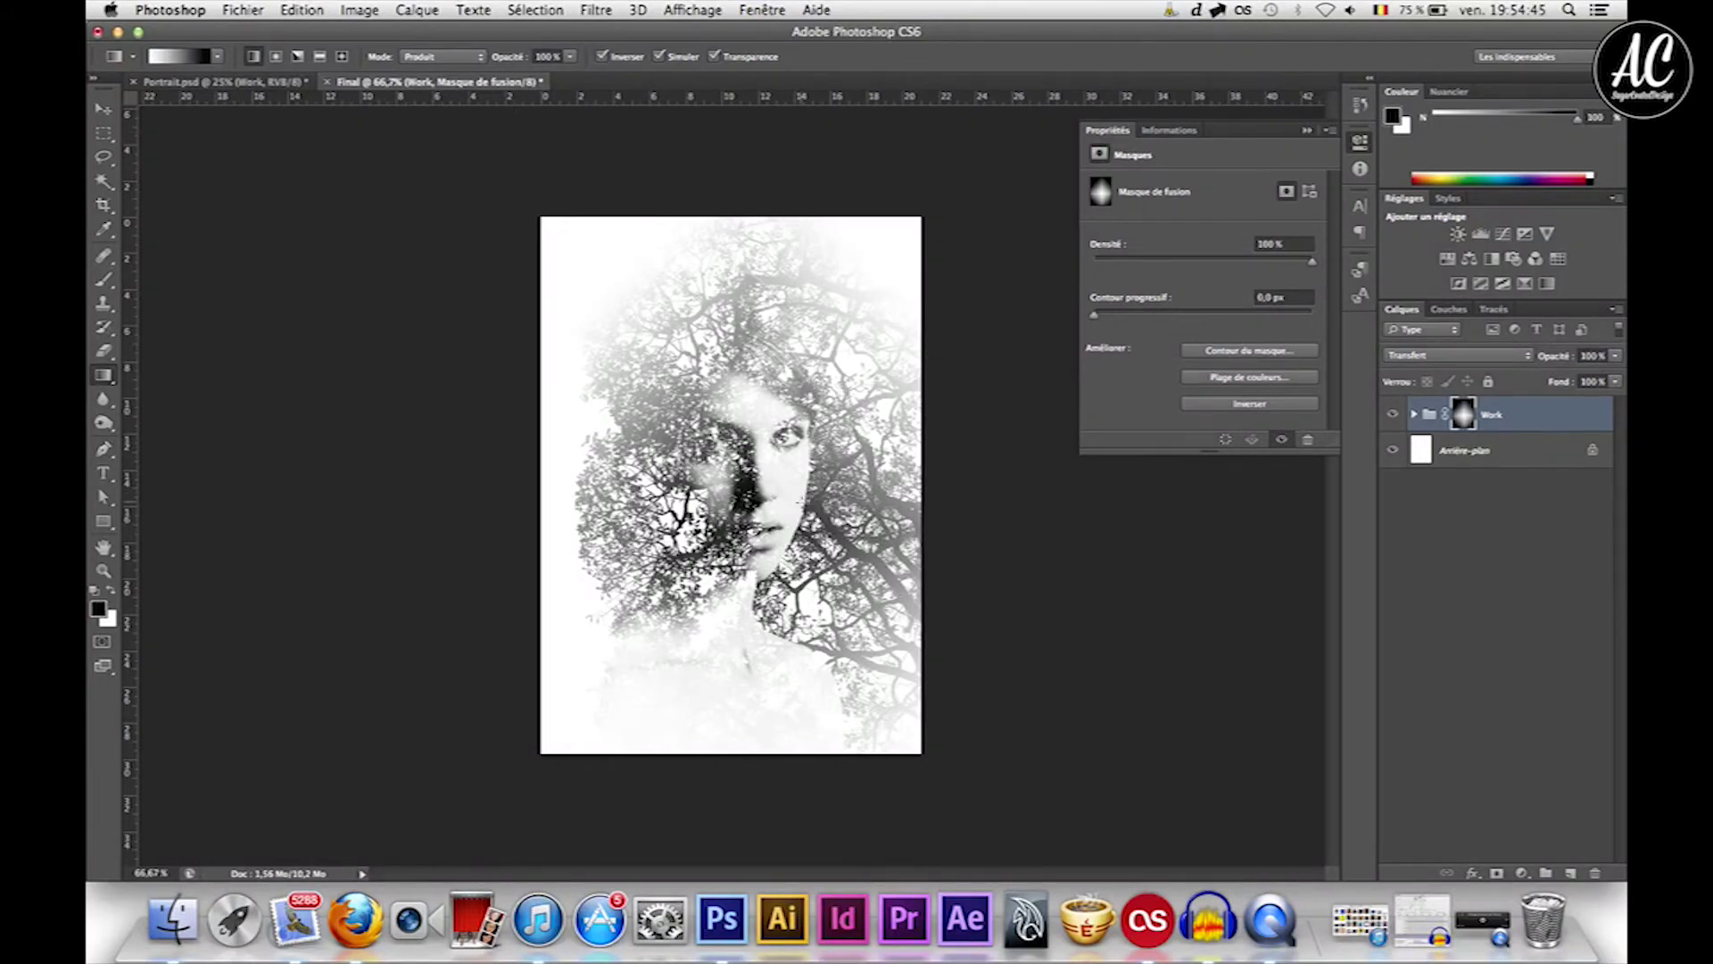
drag(793, 501, 873, 503)
key(super+z)
drag(752, 490, 909, 500)
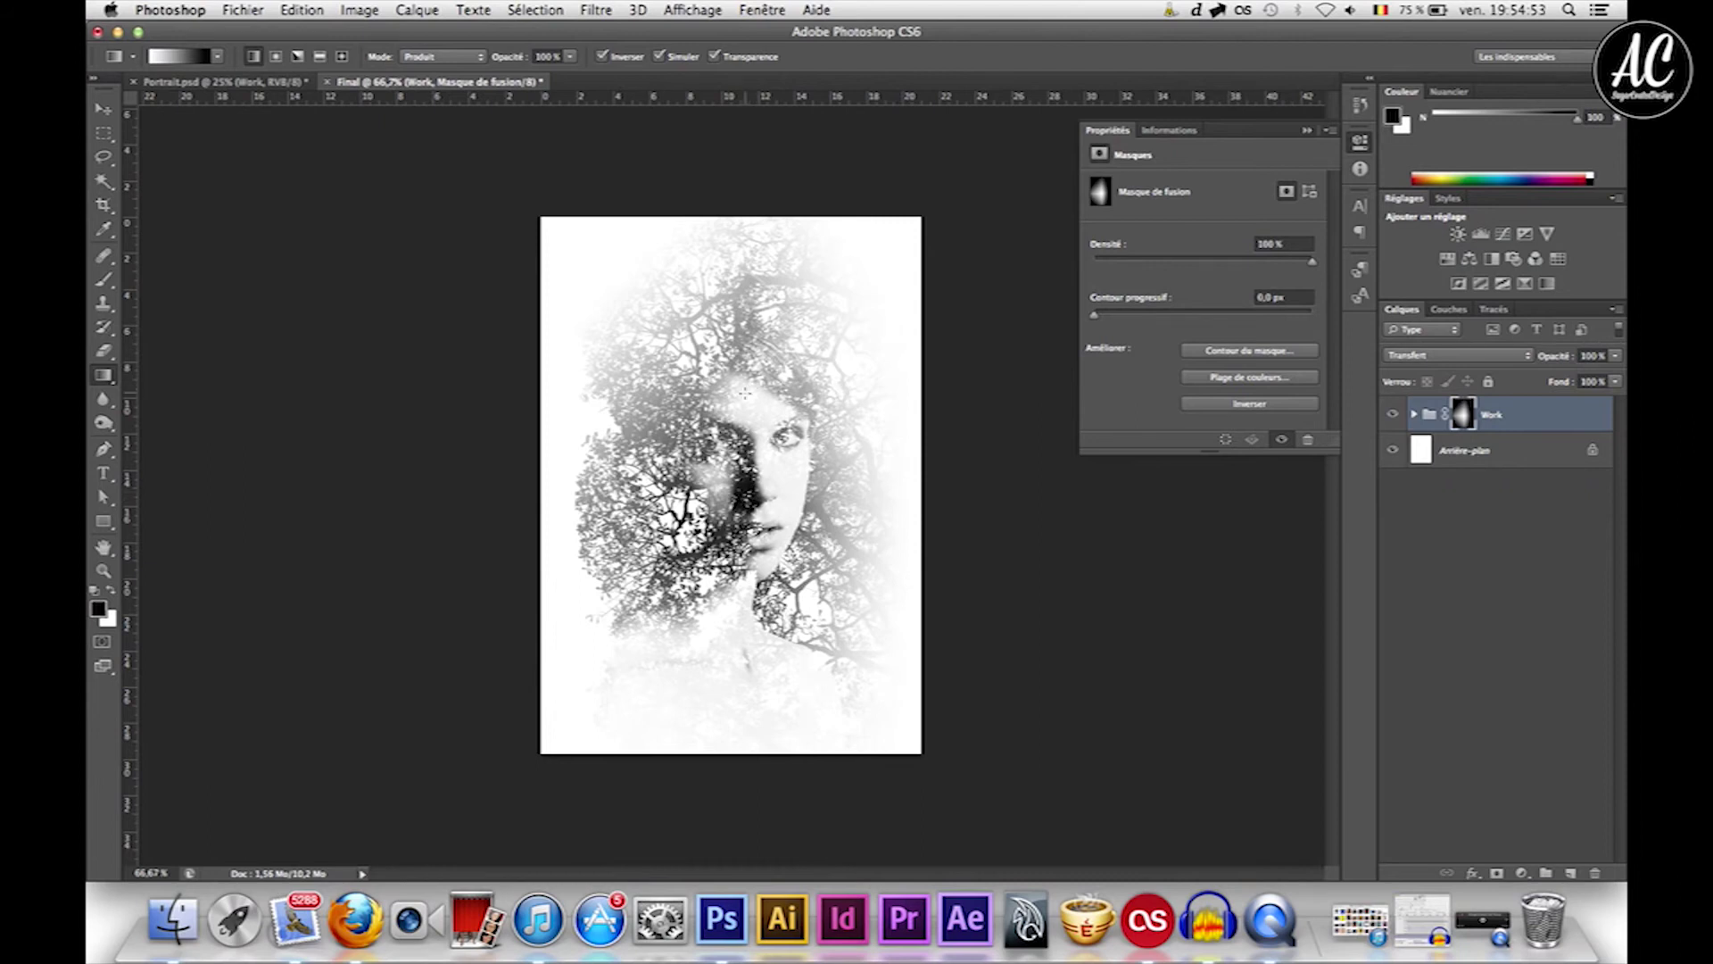
Fade the top, left and bottom sides of the Work group's mask with linear gradients drawn outward, and deselect the group.
drag(746, 401, 746, 326)
drag(739, 241, 737, 225)
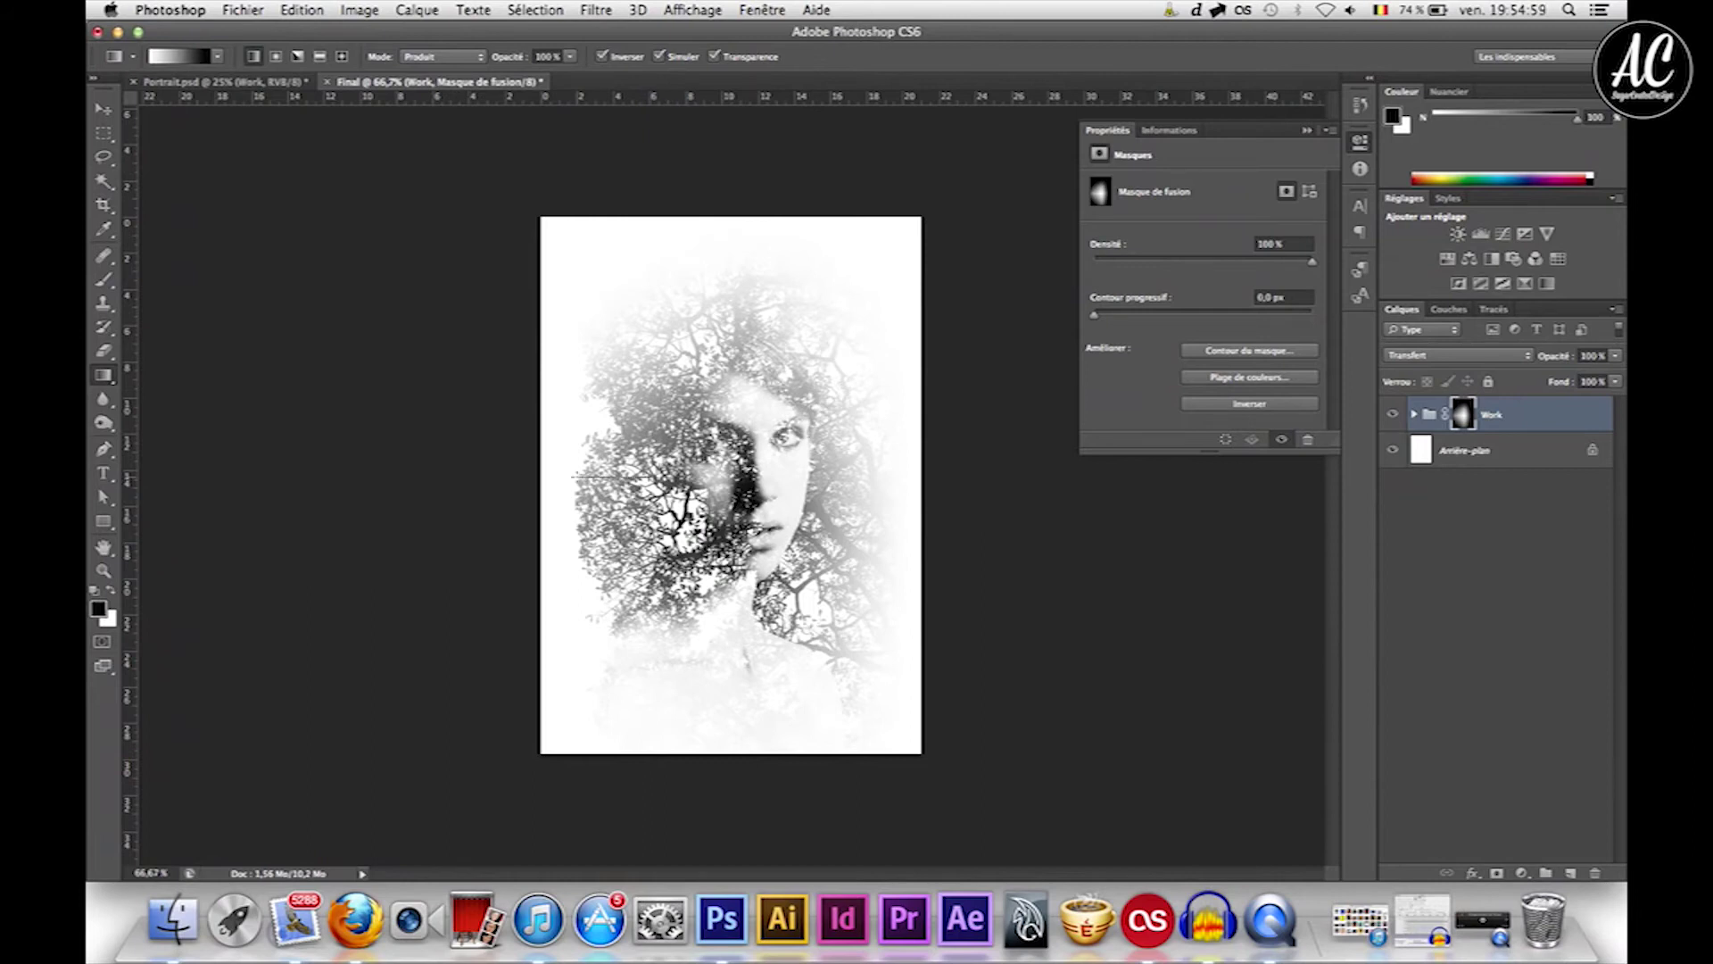
drag(572, 476, 571, 477)
drag(717, 592, 714, 737)
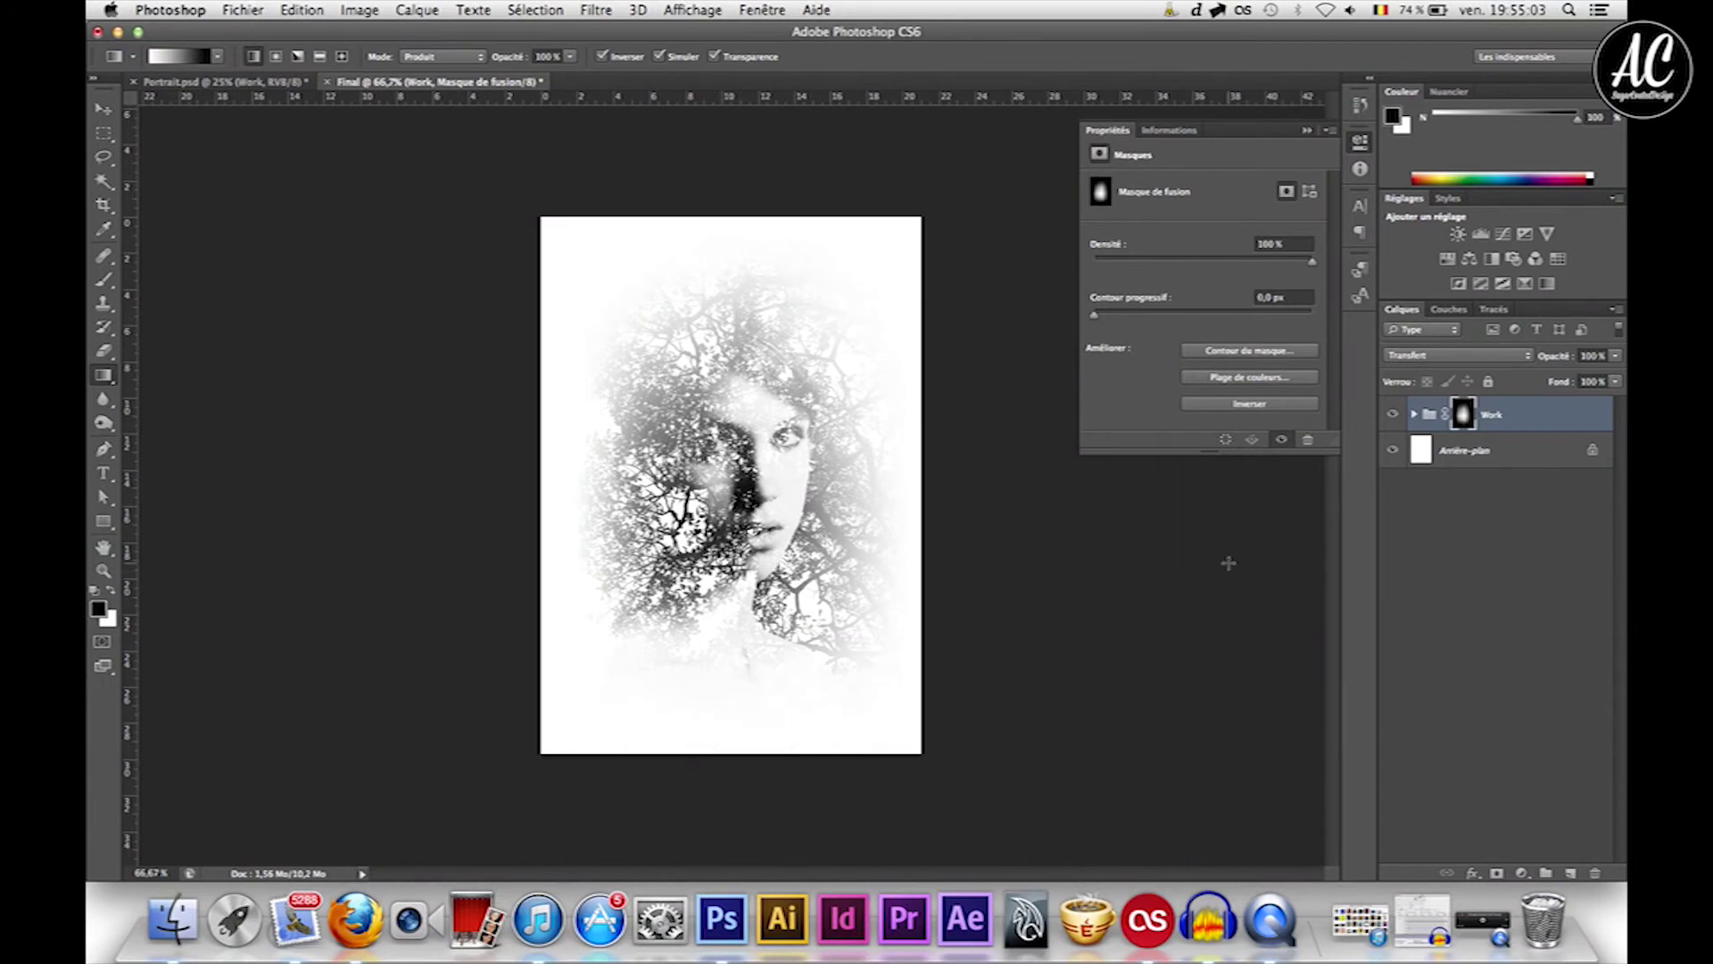
click(1472, 613)
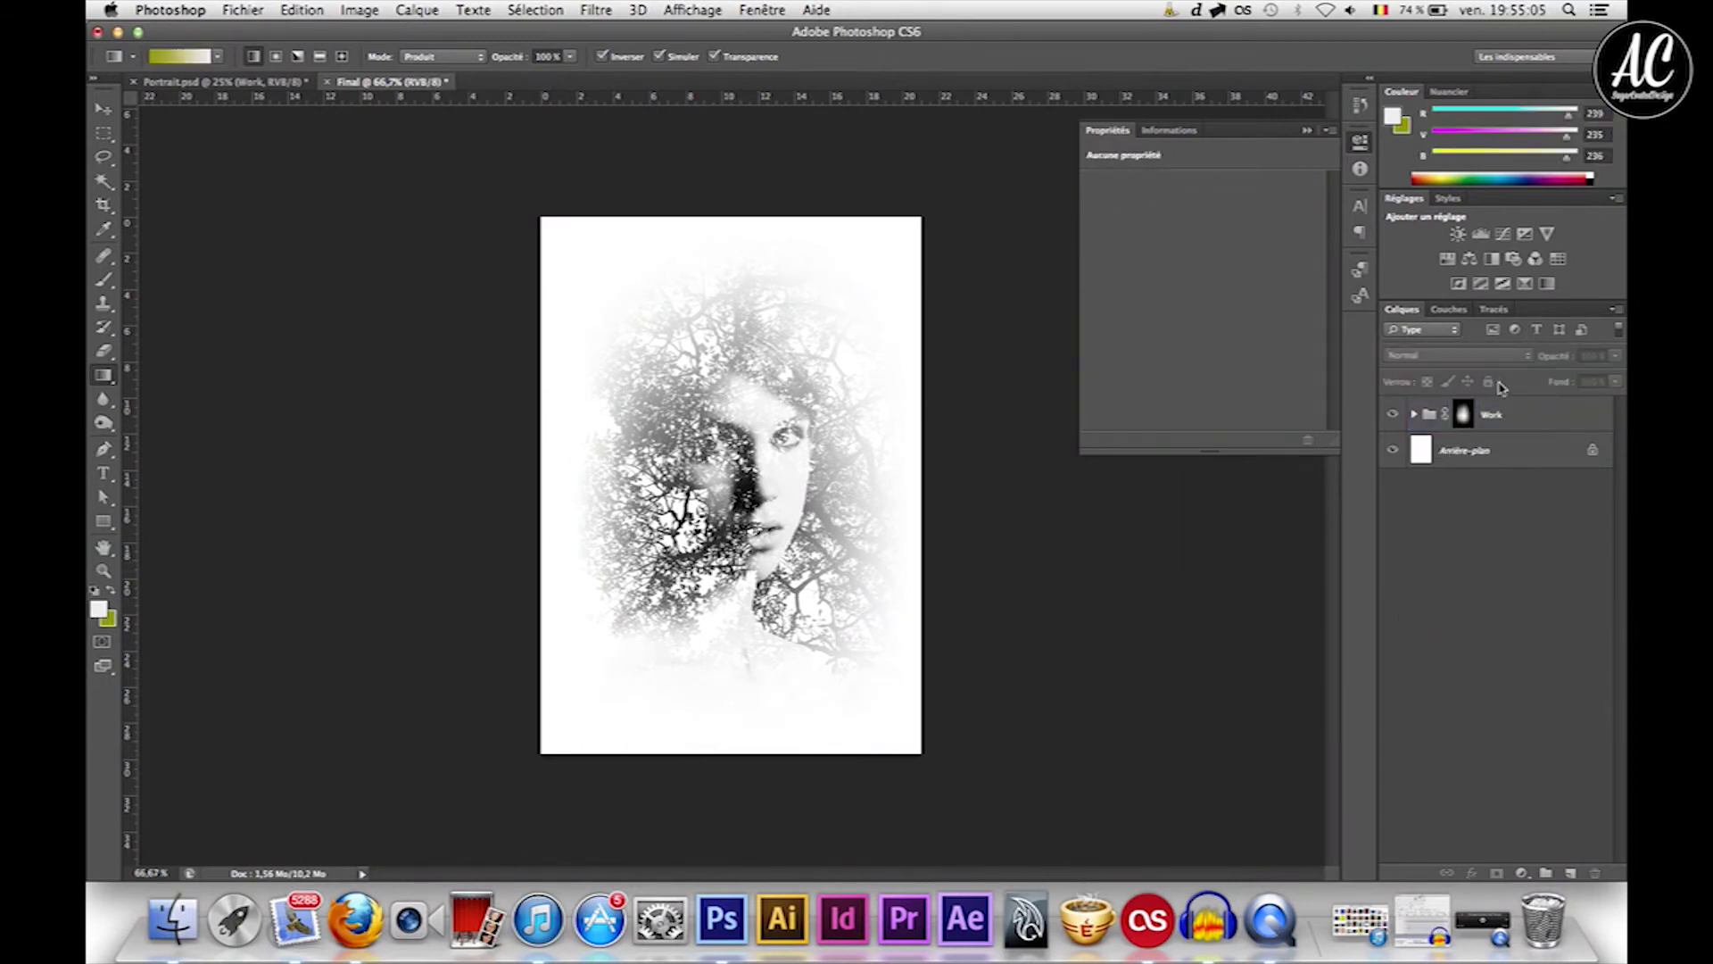
Duplicate the masked Work group and set the copy's blending mode to Normal.
click(1519, 421)
drag(1508, 417, 1570, 873)
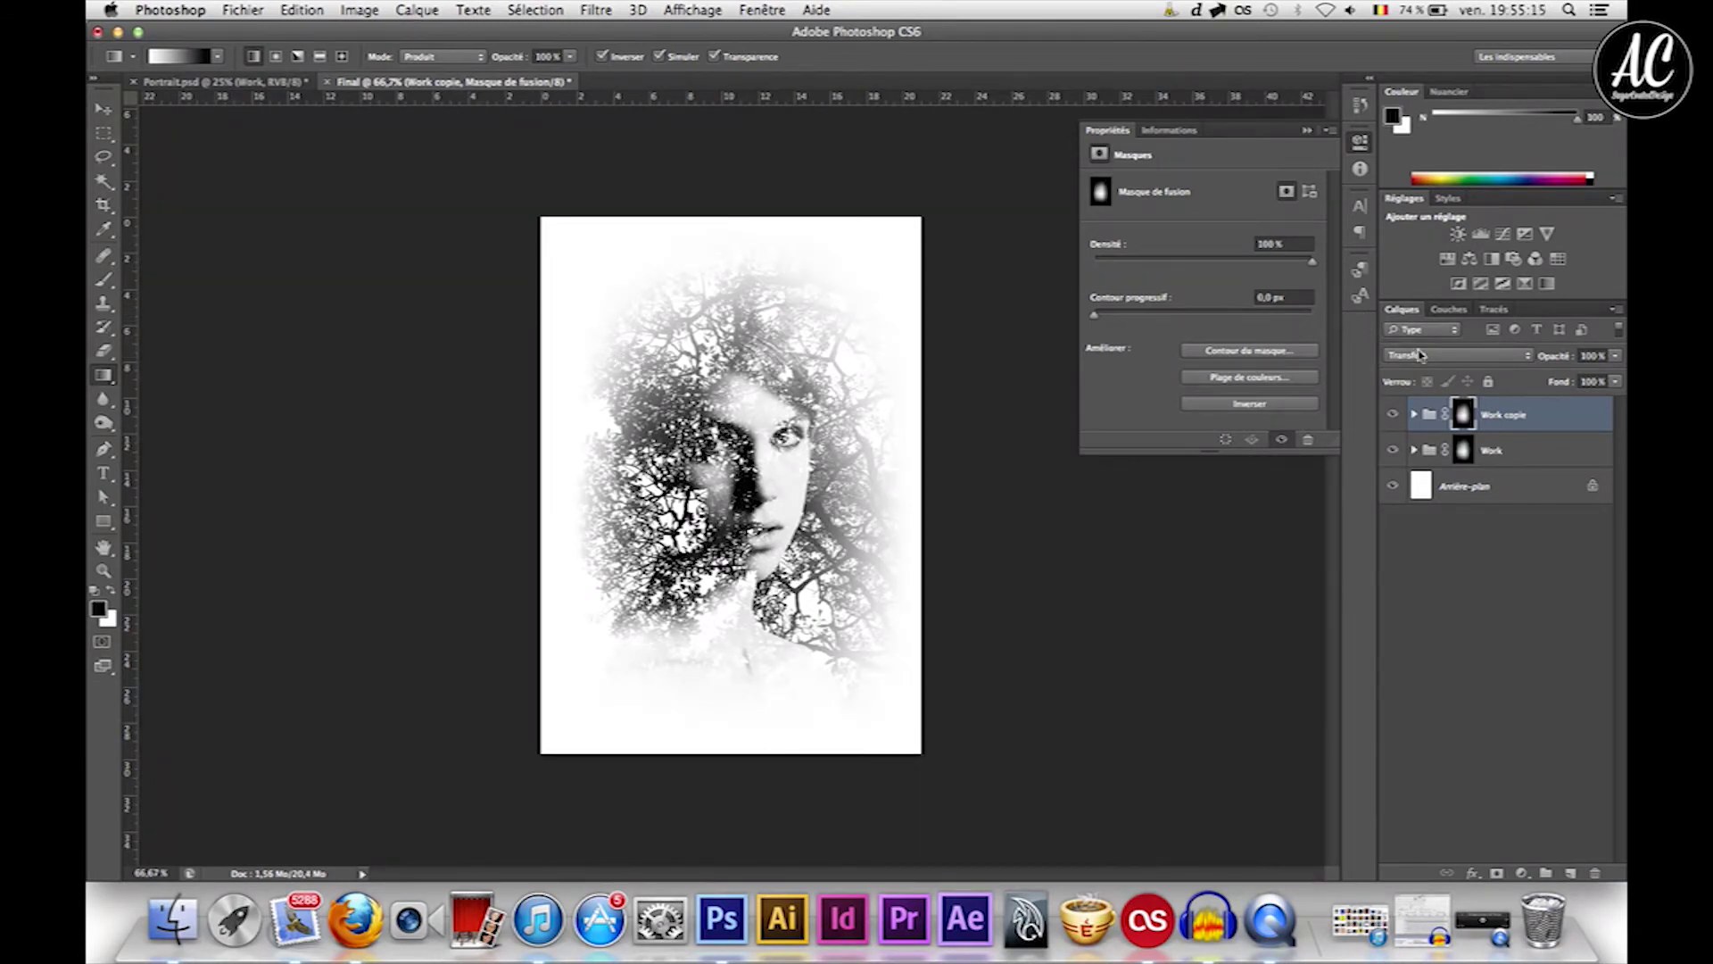
click(1420, 354)
click(1461, 386)
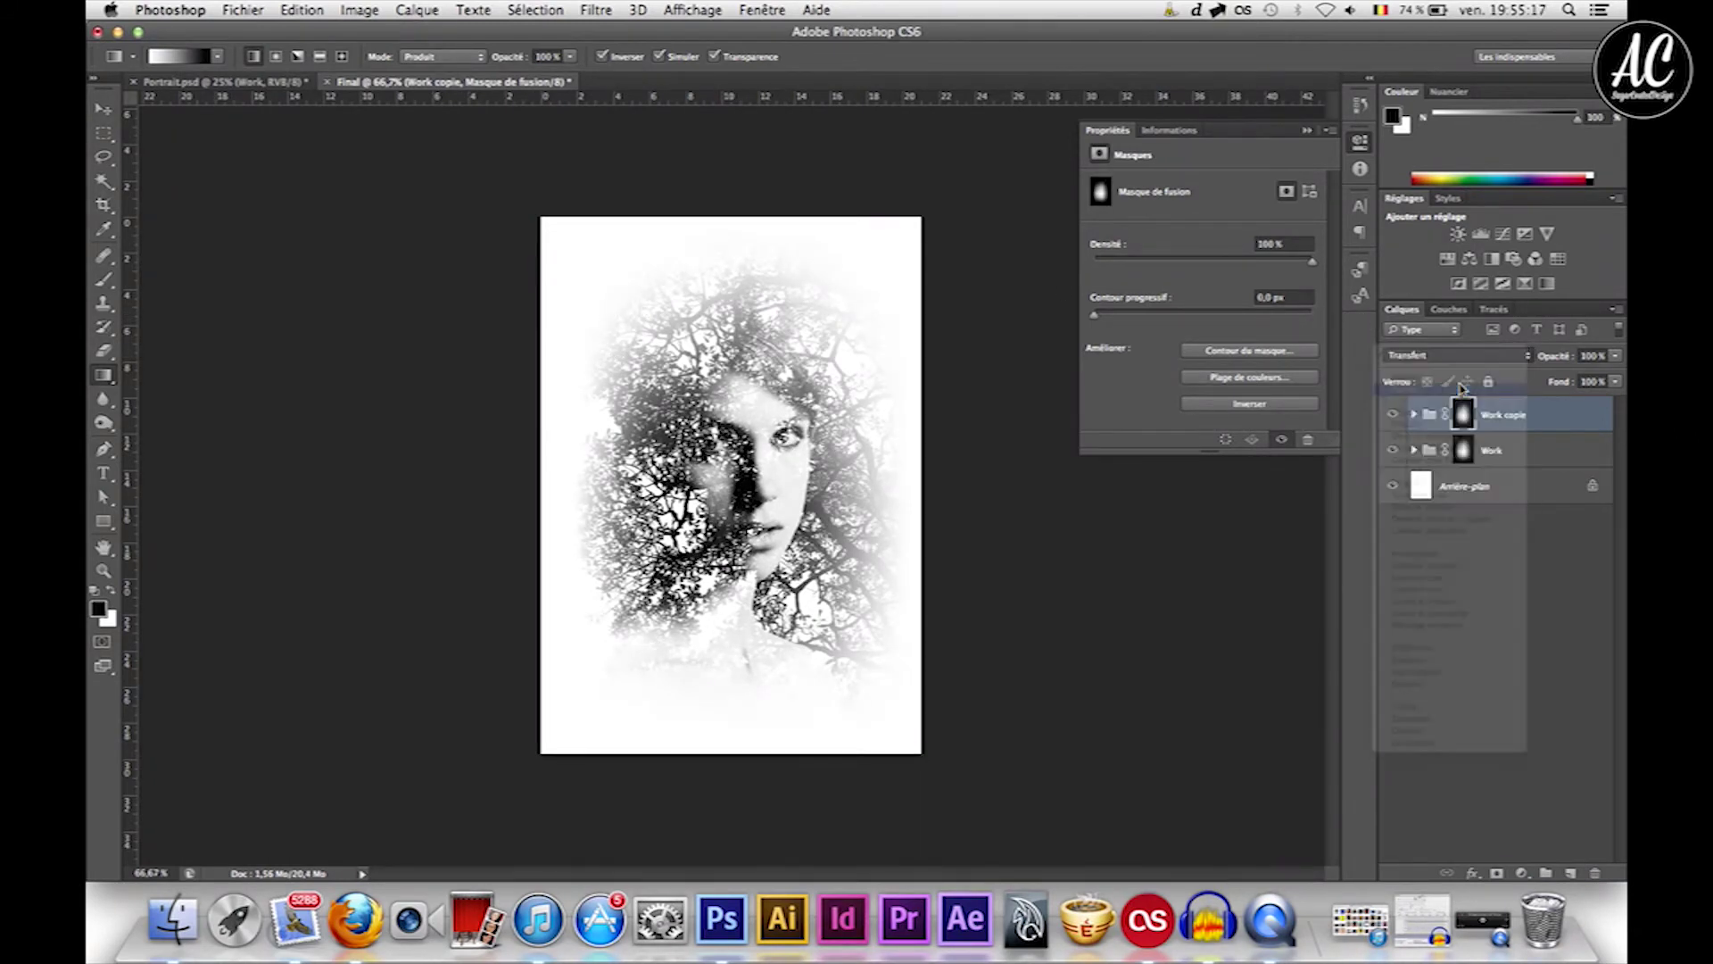
click(1446, 354)
click(1435, 349)
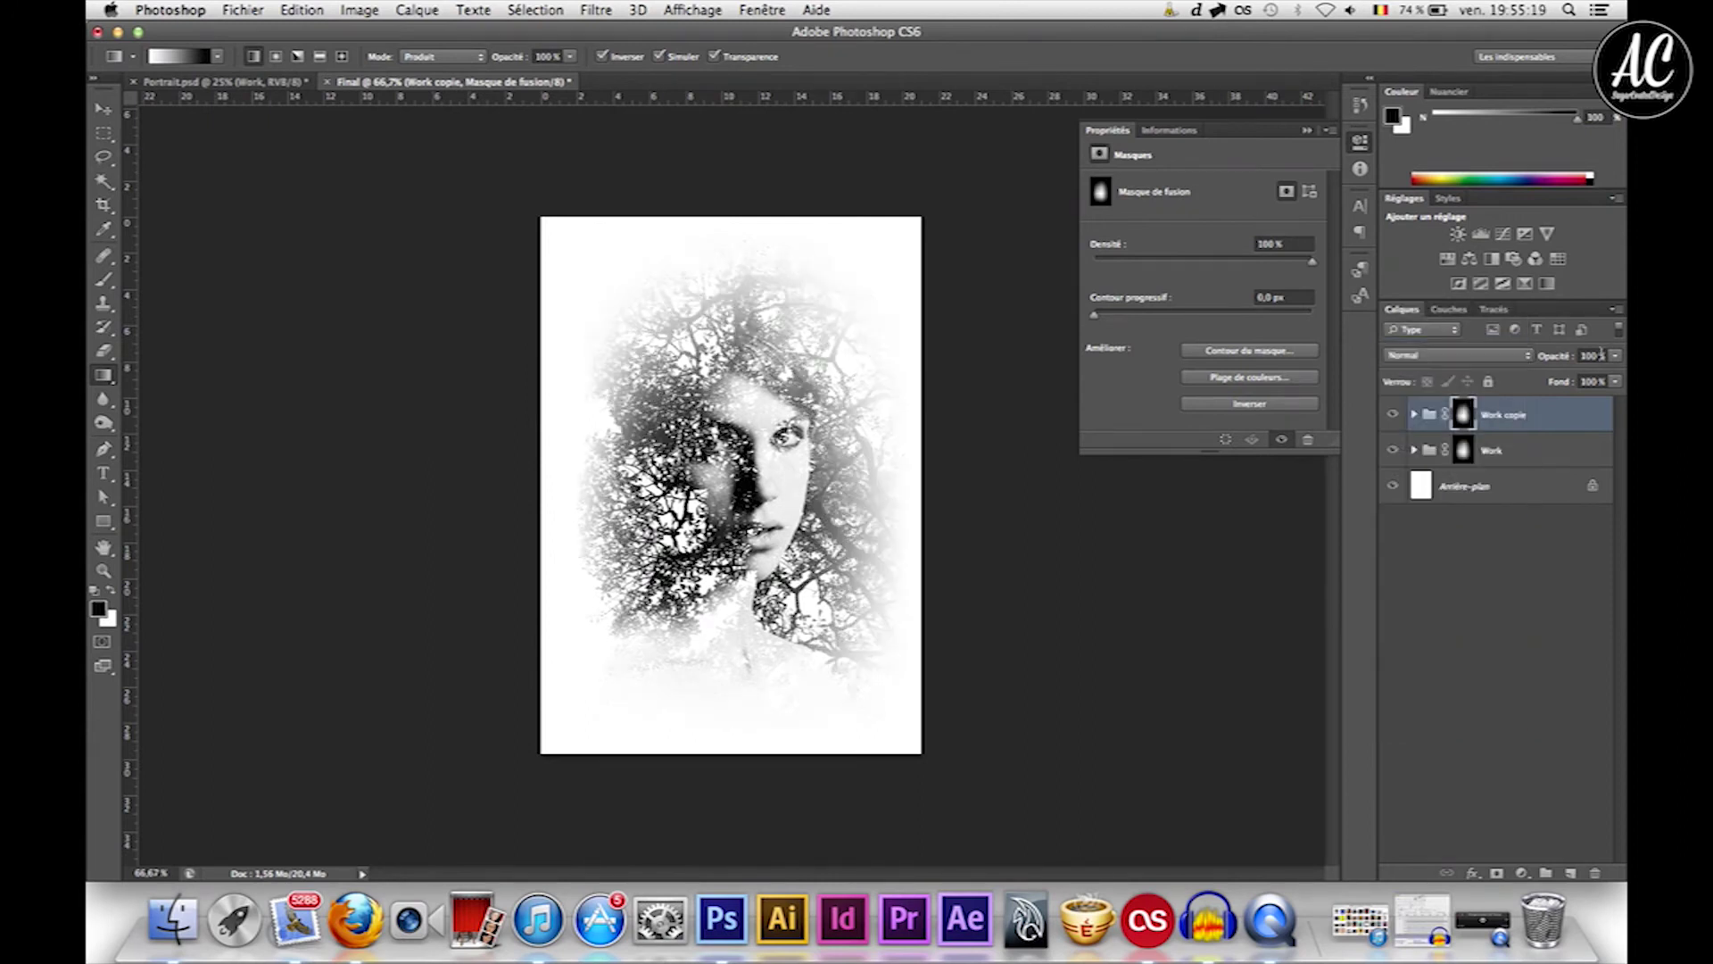
Lower the opacity of the duplicated Work group and deselect it.
key(super+1)
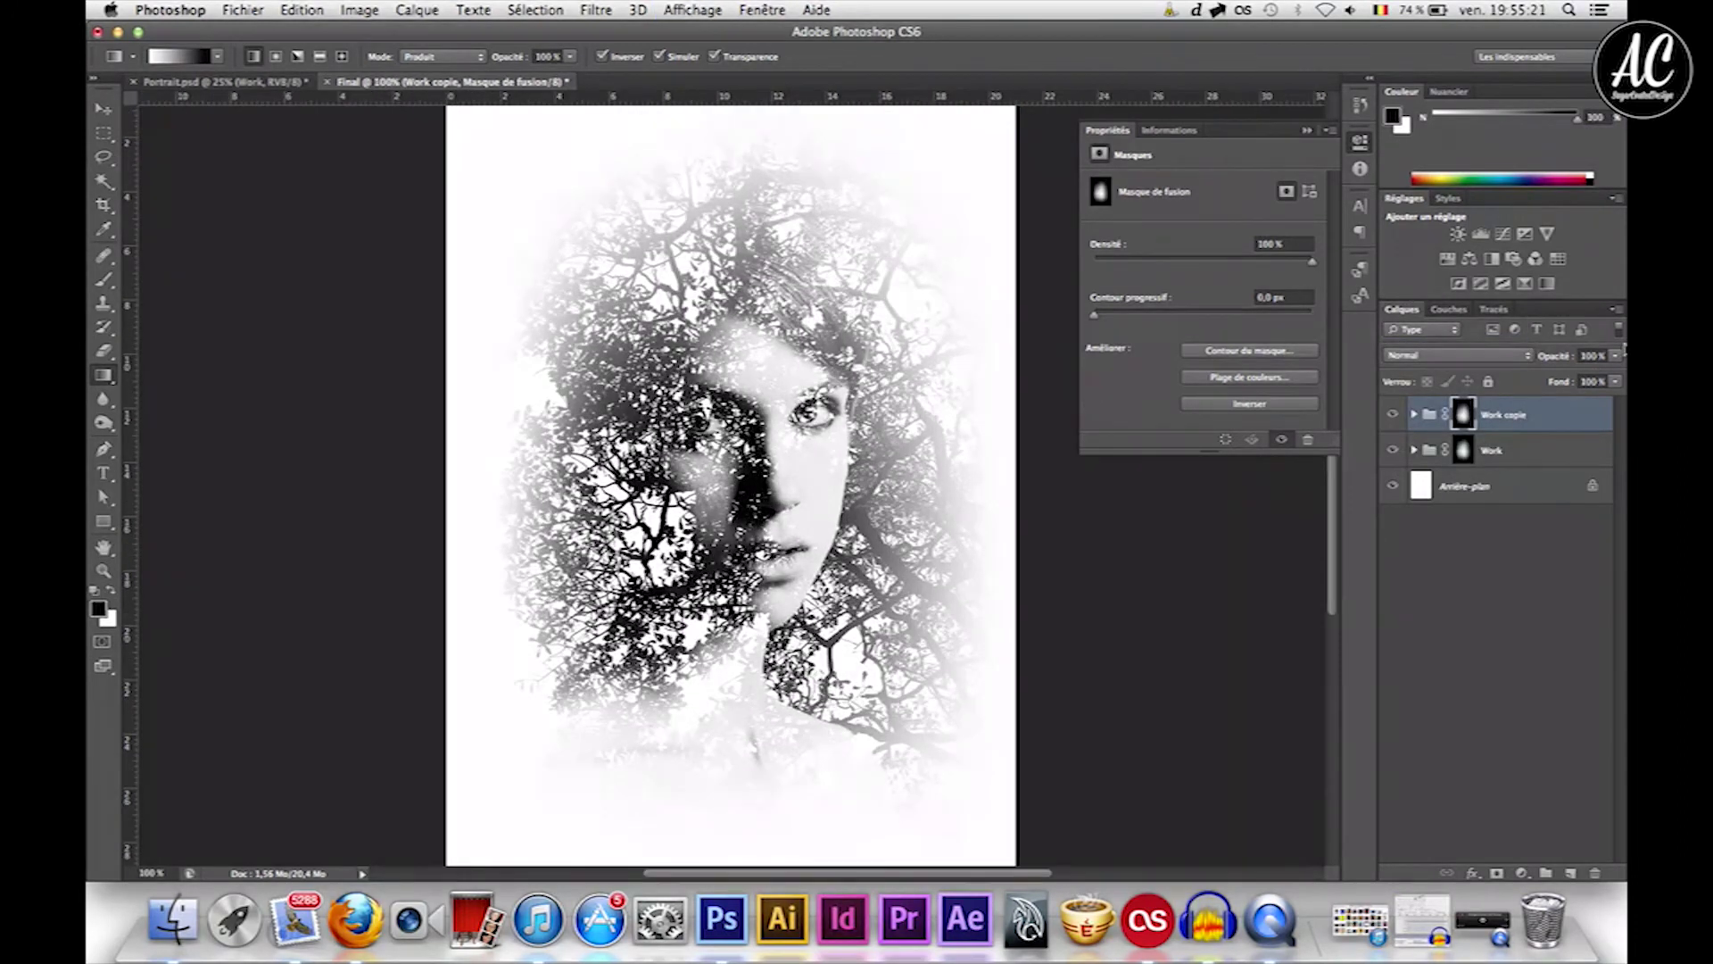
click(1593, 355)
text(45)
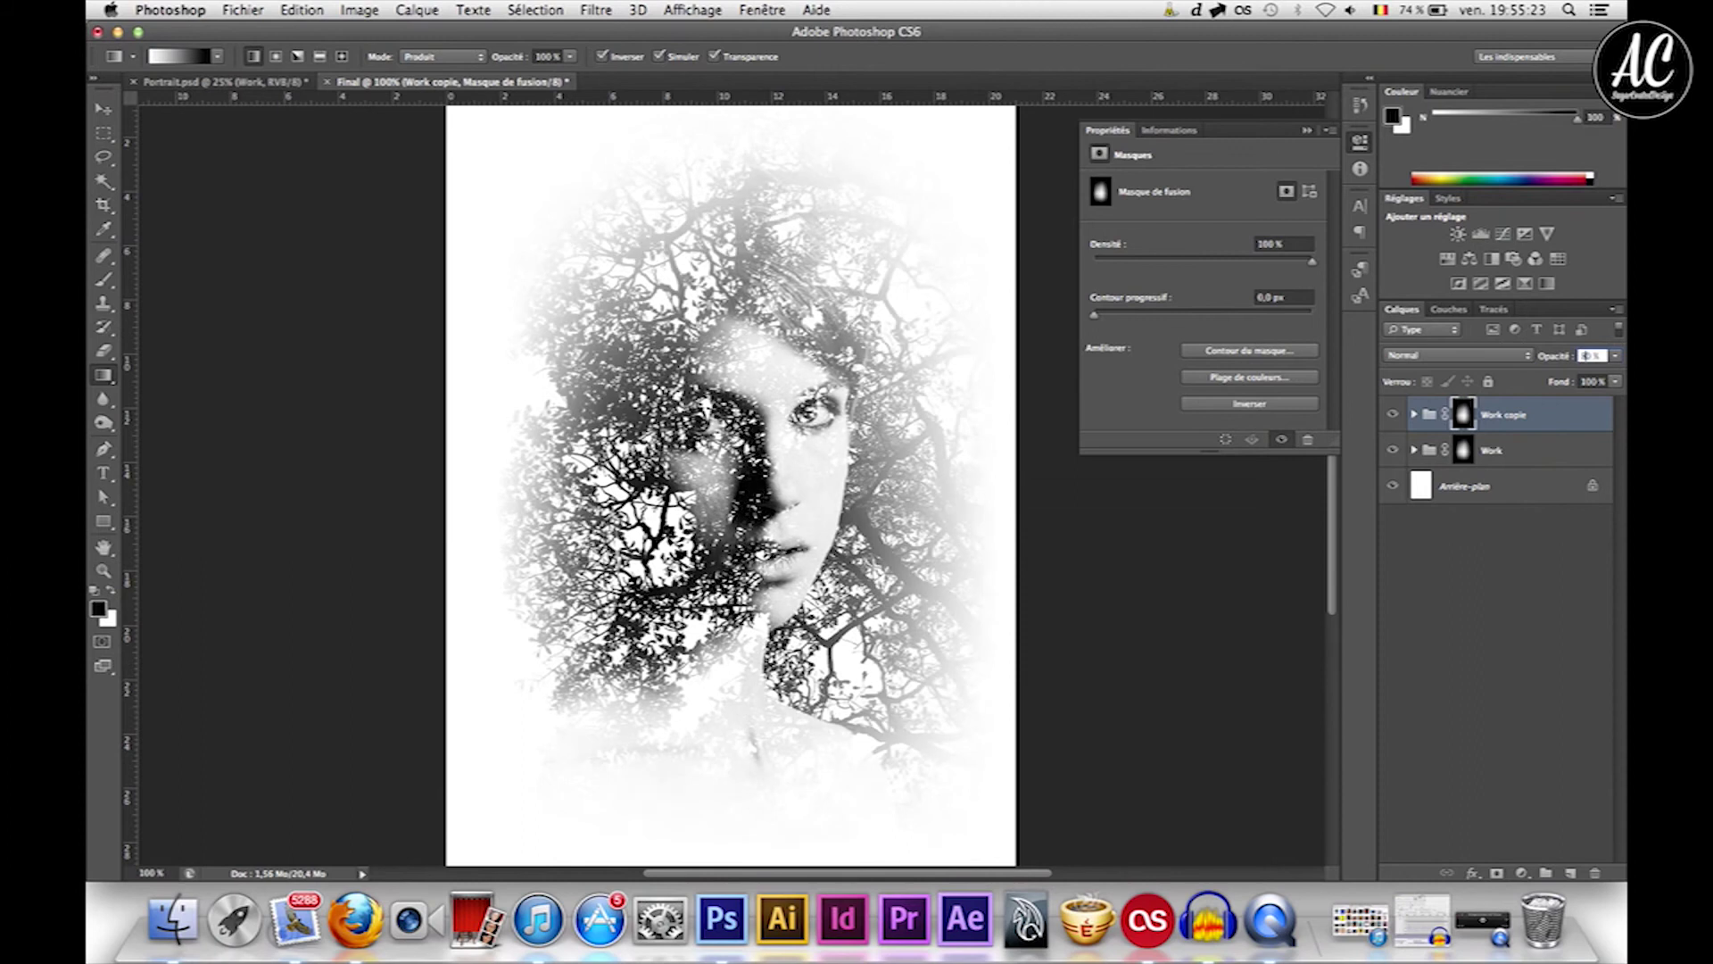
key(BackSpace)
text(5)
key(super+minus)
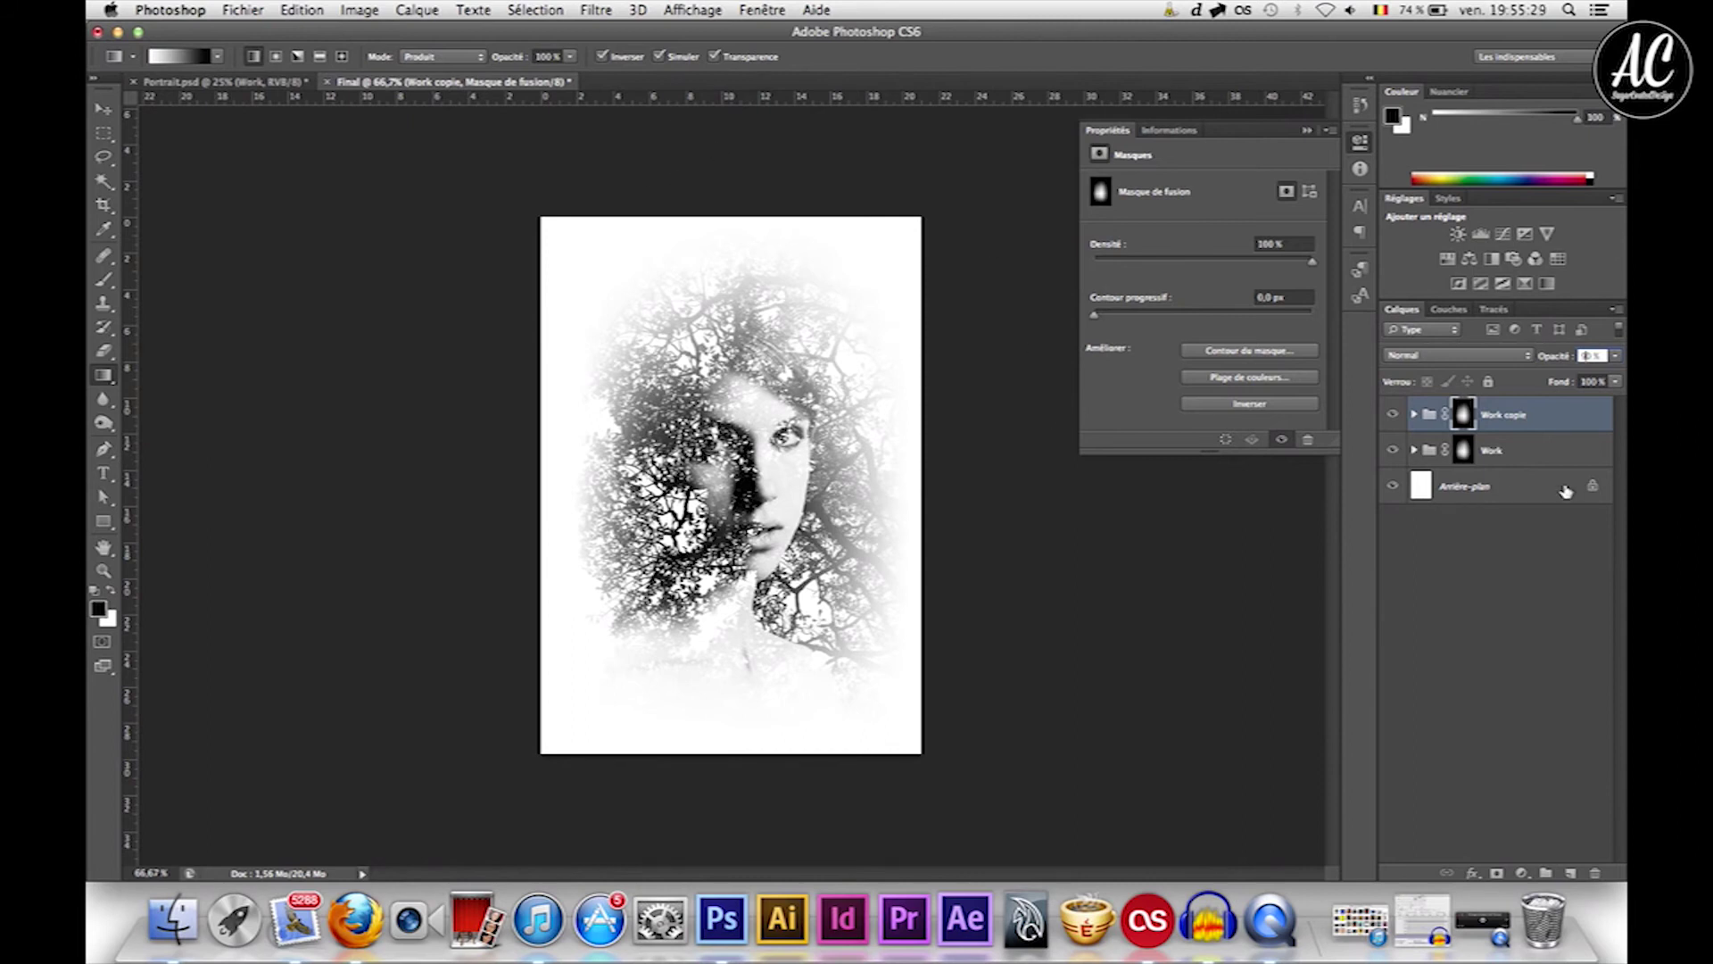
click(1511, 567)
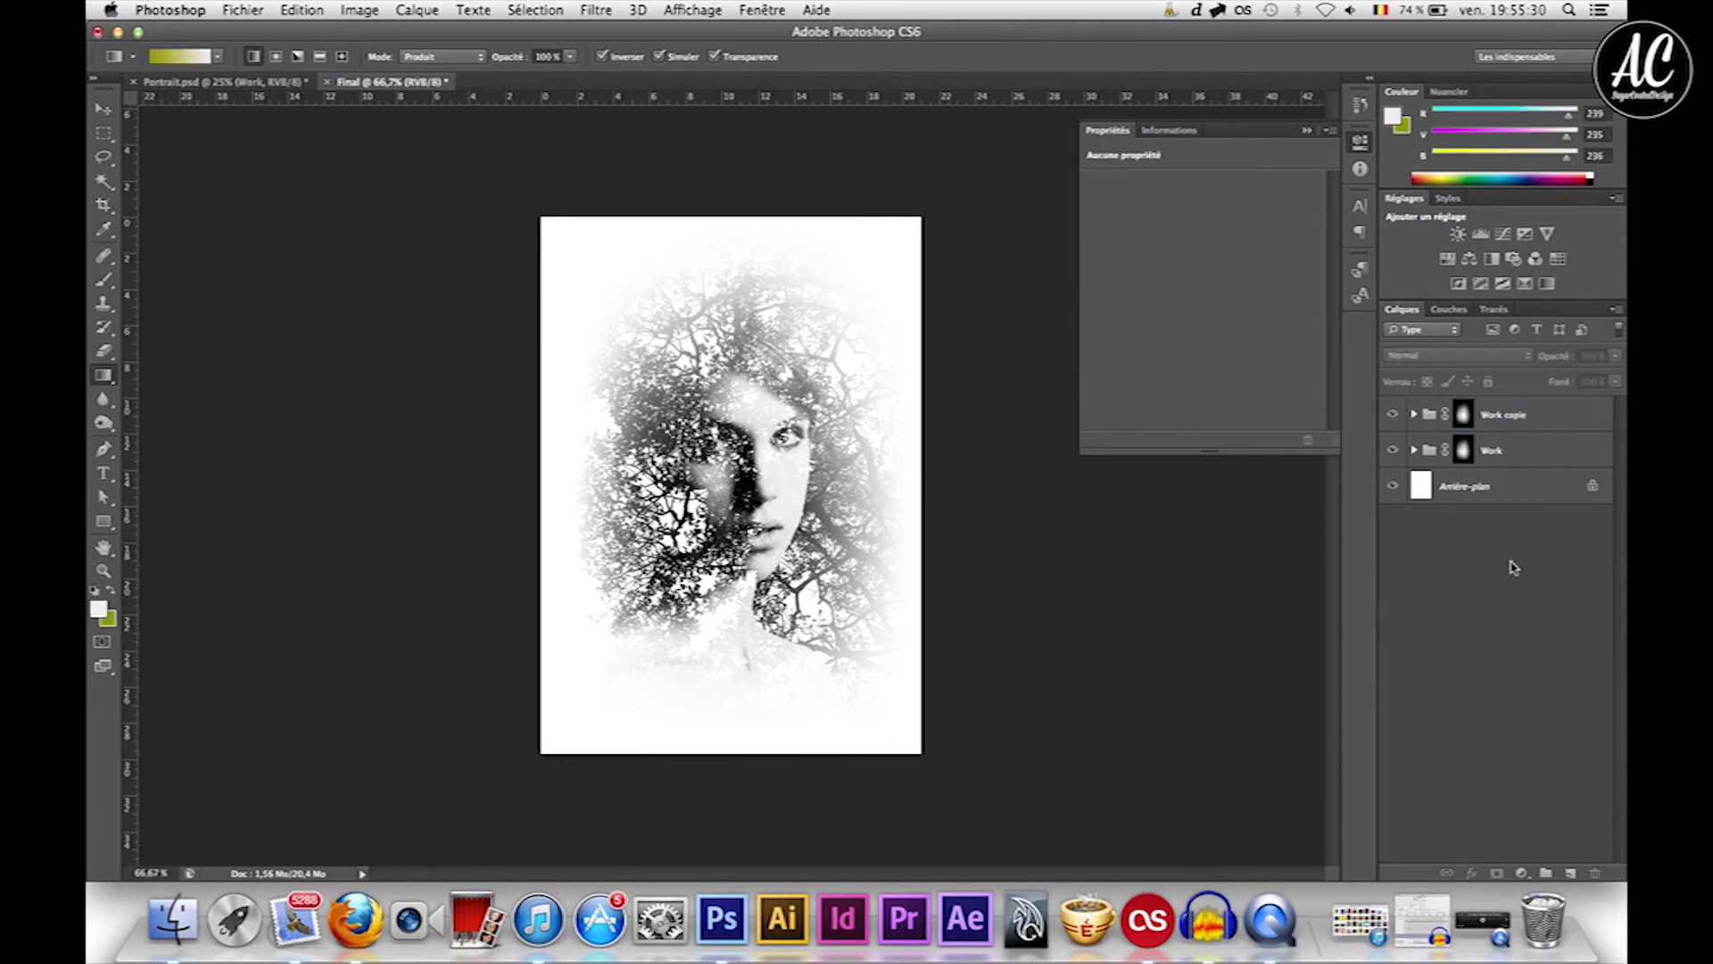
Add a Photo Filter adjustment layer above the duplicated Work group and set its colour to bright blue.
click(1513, 425)
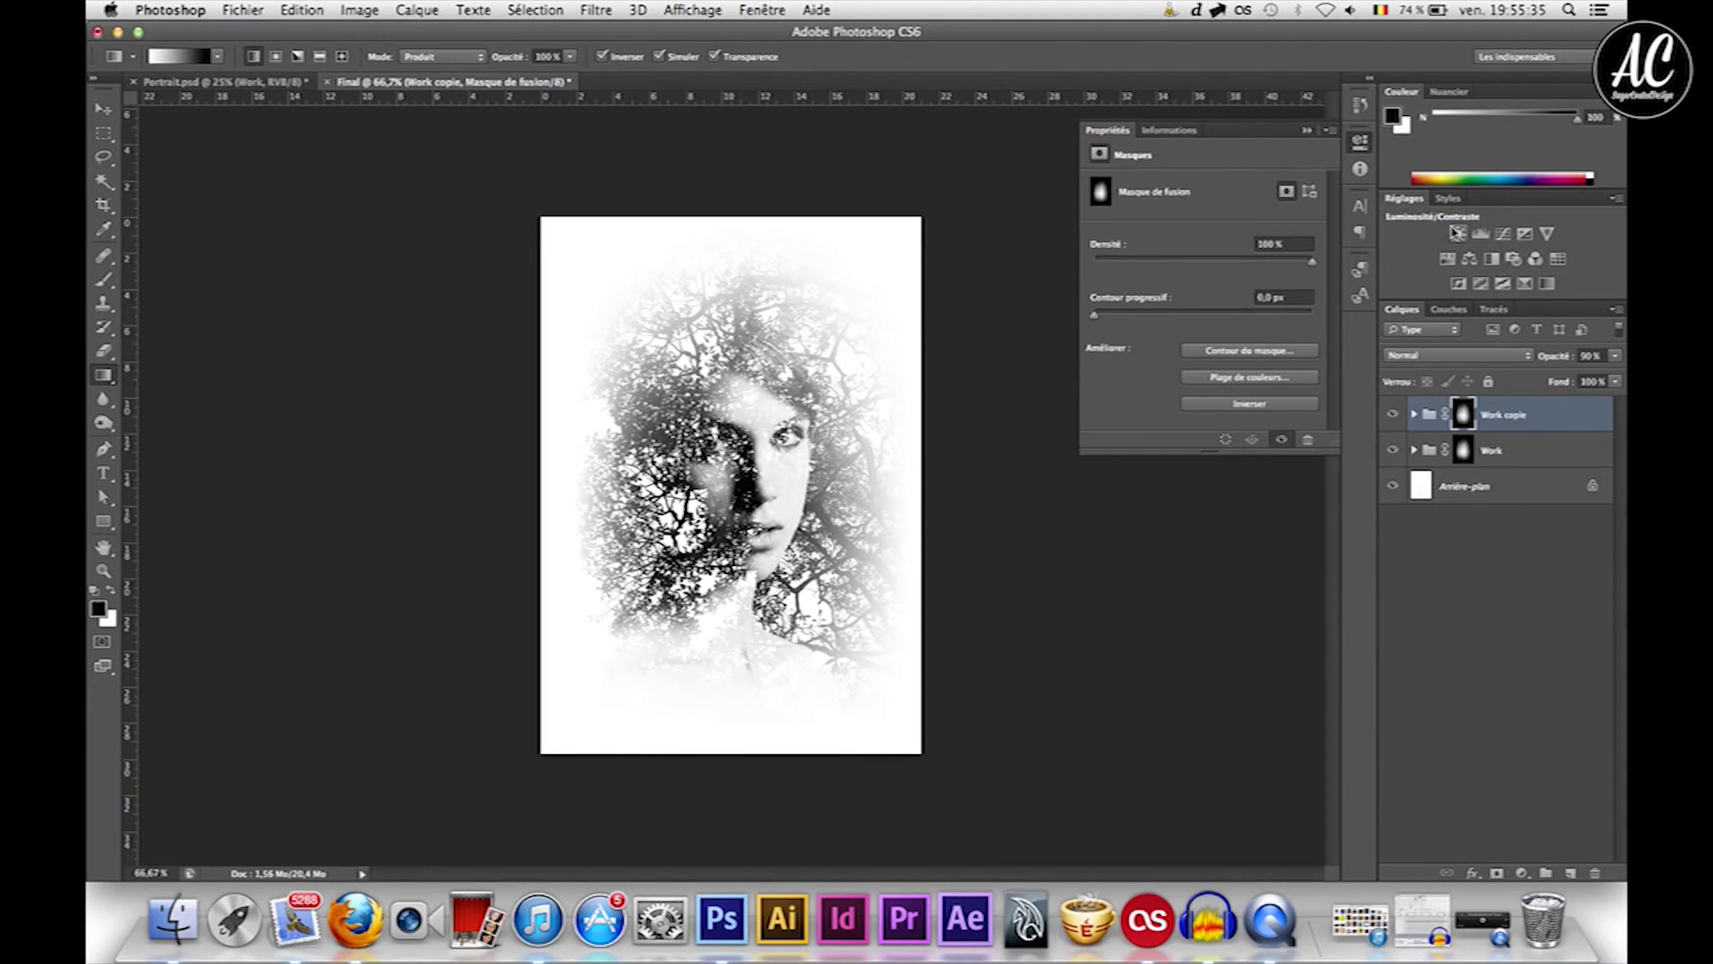
click(1513, 259)
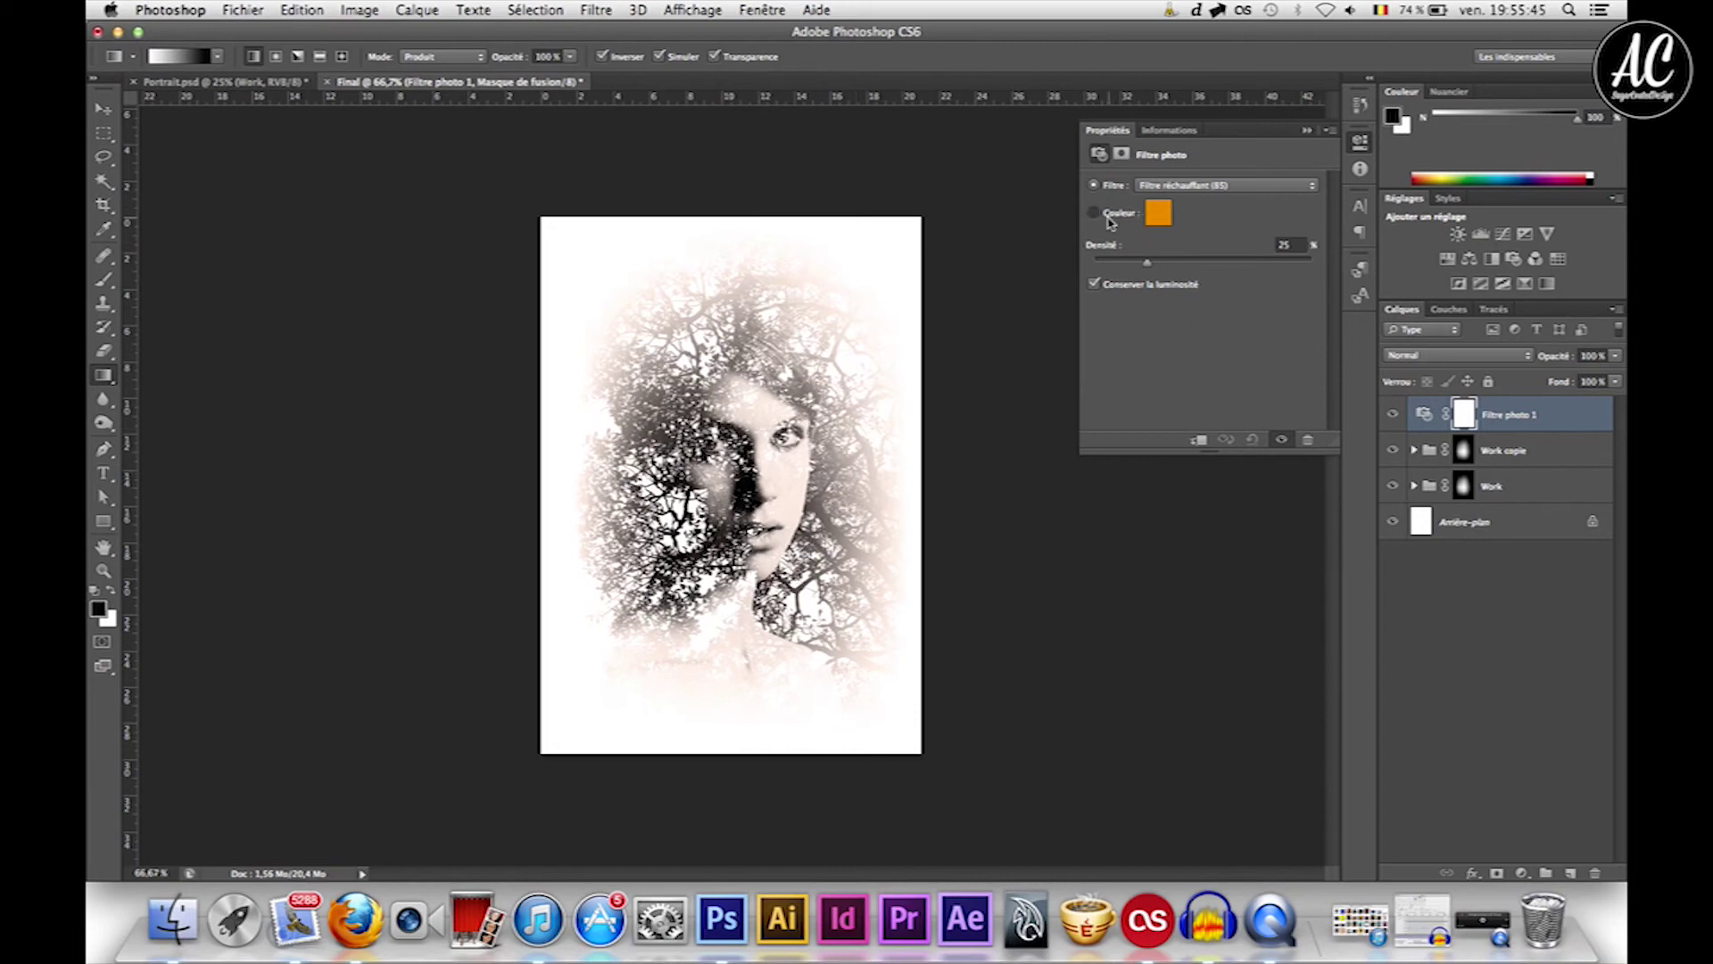
click(1158, 214)
drag(1299, 649, 1300, 662)
mouse_move(1298, 660)
mouse_down()
mouse_move(1246, 606)
mouse_move(1294, 574)
mouse_up()
click(1495, 544)
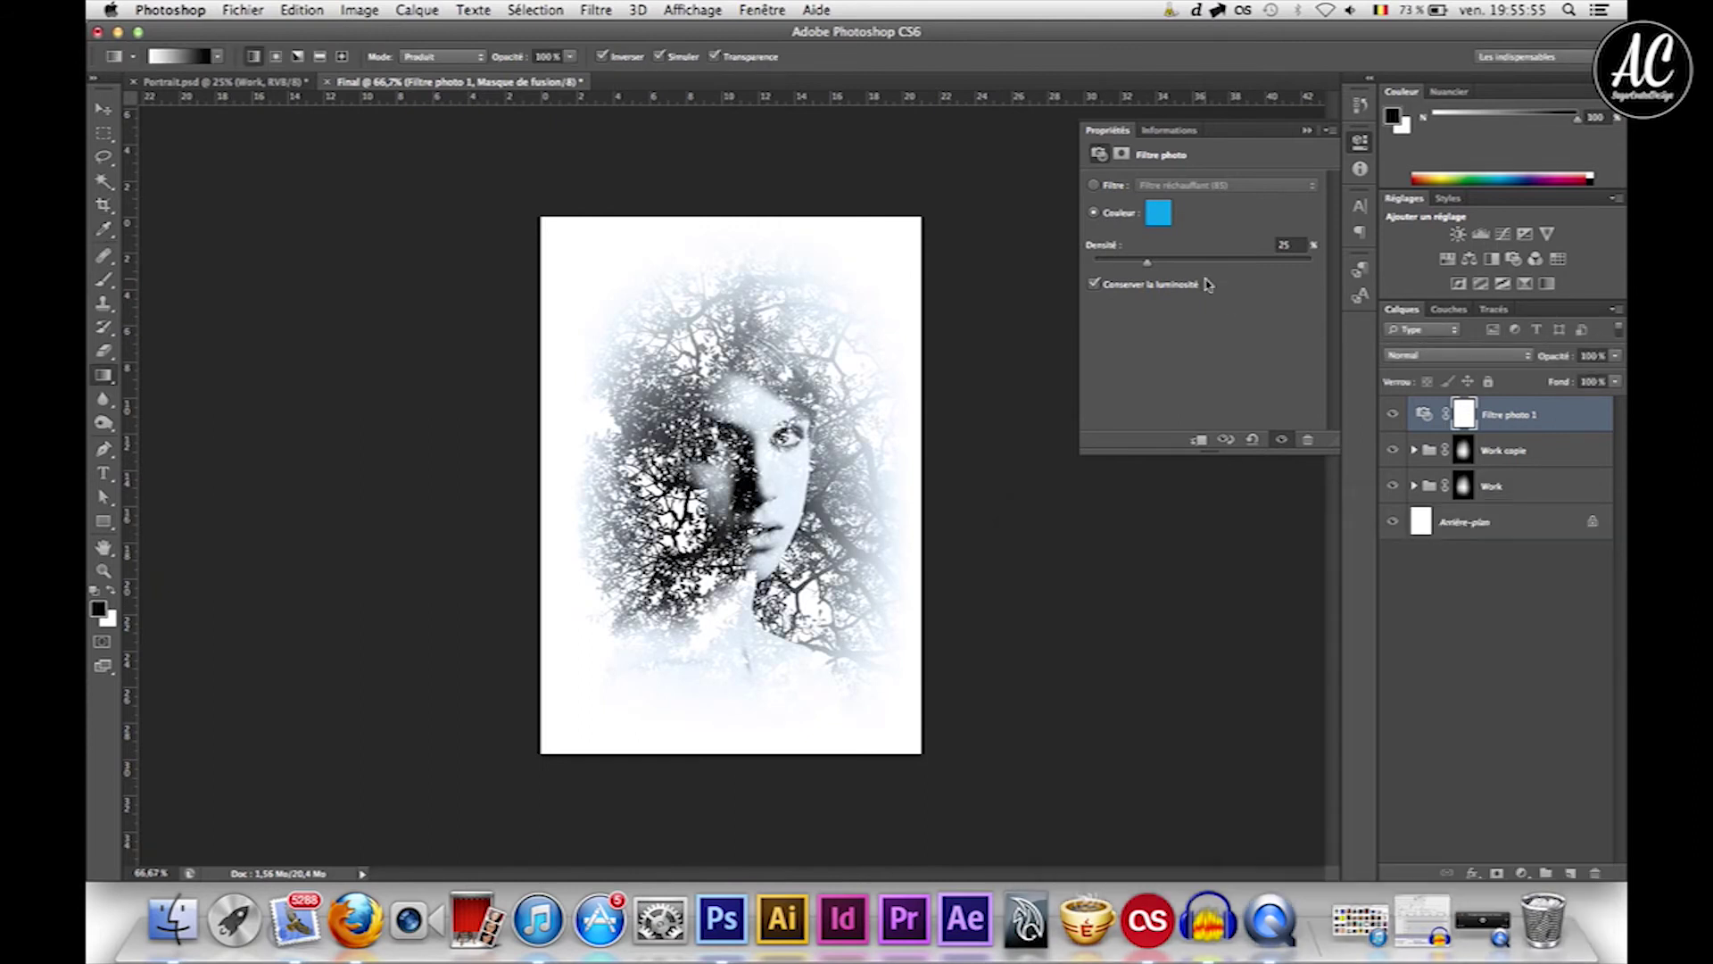
Reduce the blue photo filter's density slightly and deselect the layer.
drag(1147, 263, 1133, 265)
key(super+plus)
key(super+minus)
click(1450, 609)
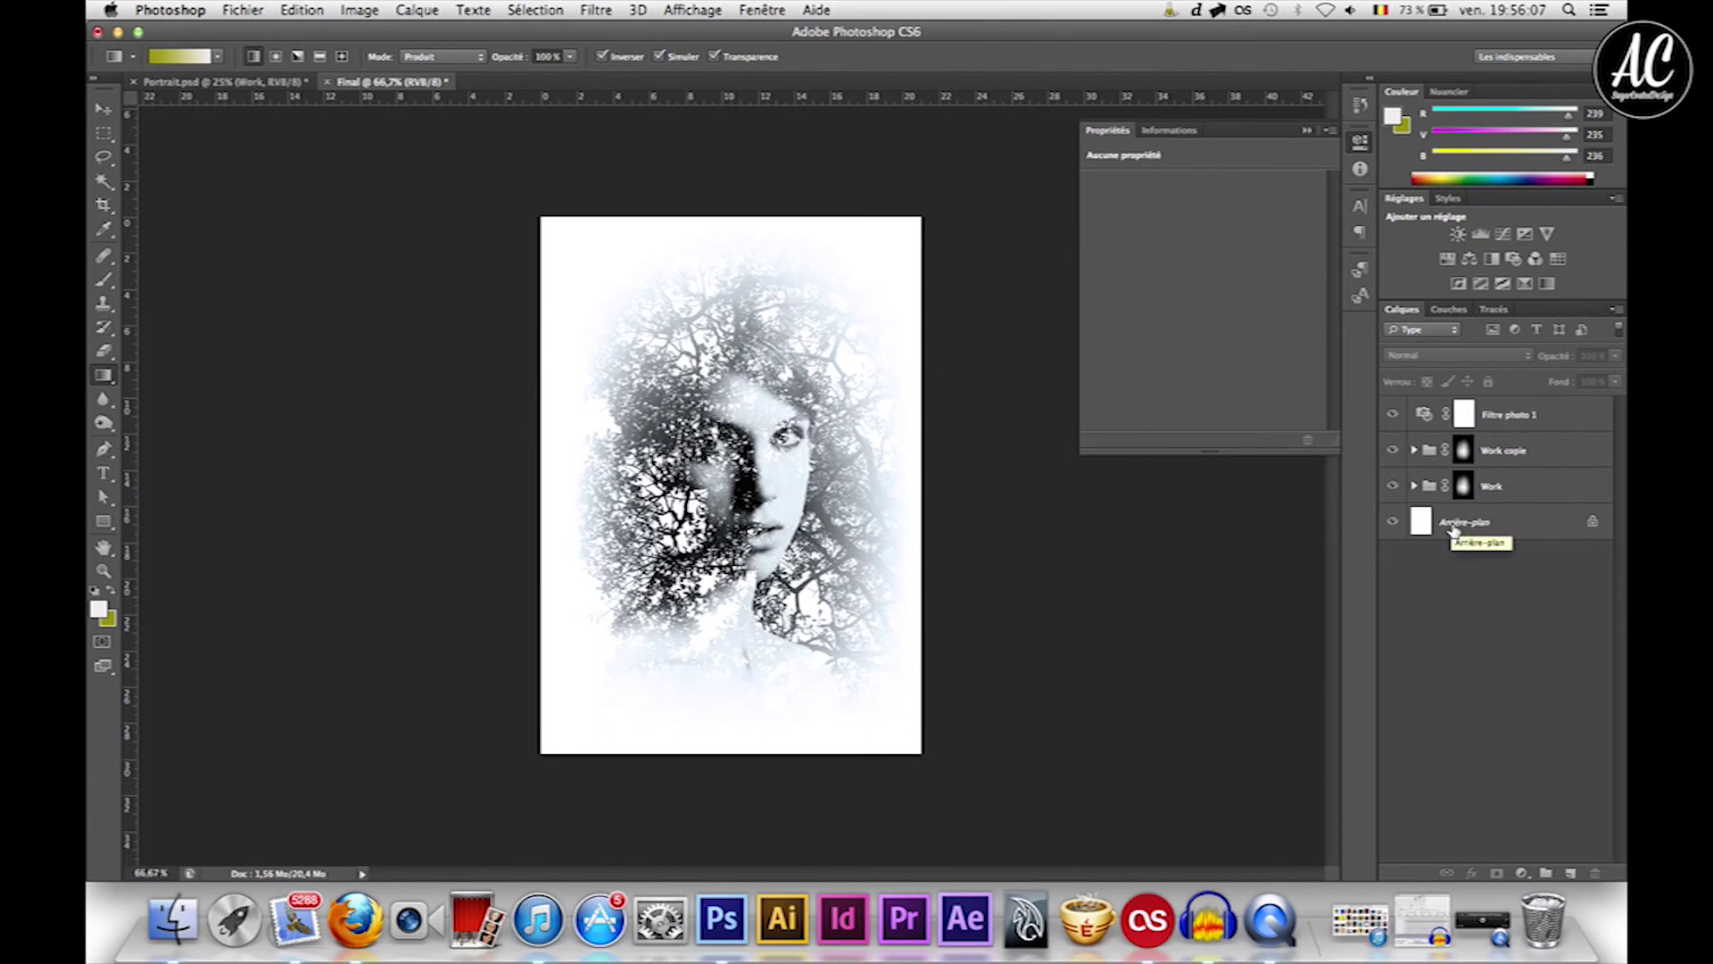
Save a JPEG copy as Final.jpg in the Ressources folder at Maximum quality, 12.
click(241, 10)
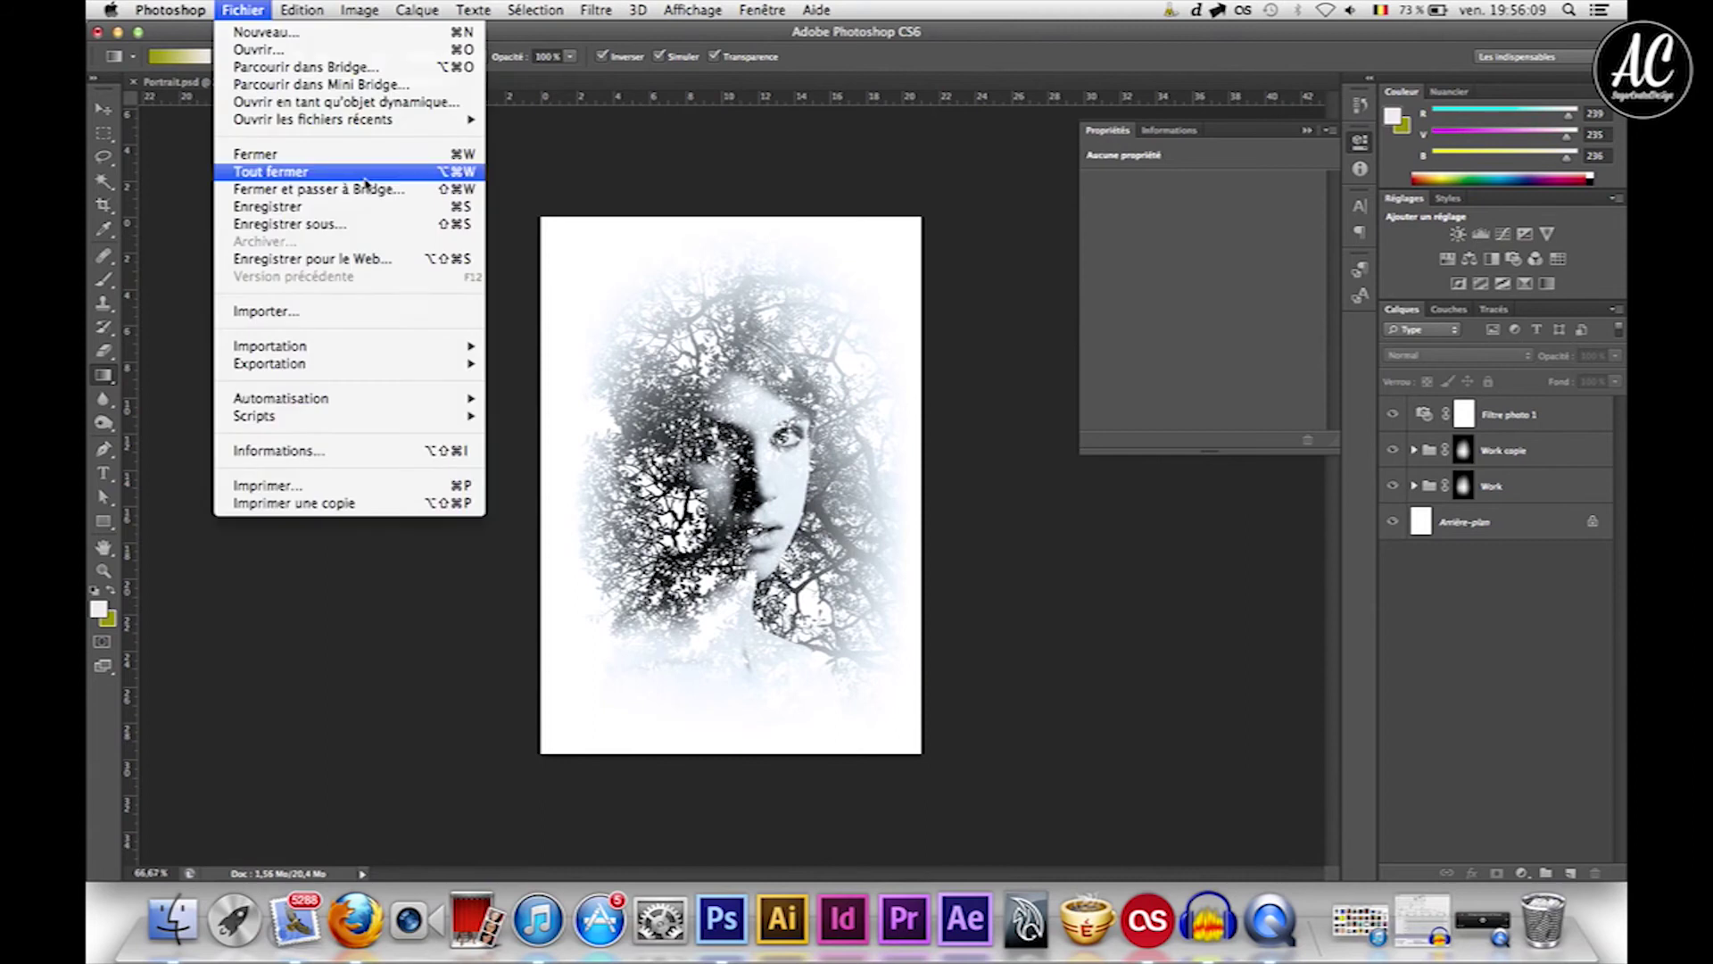
click(344, 224)
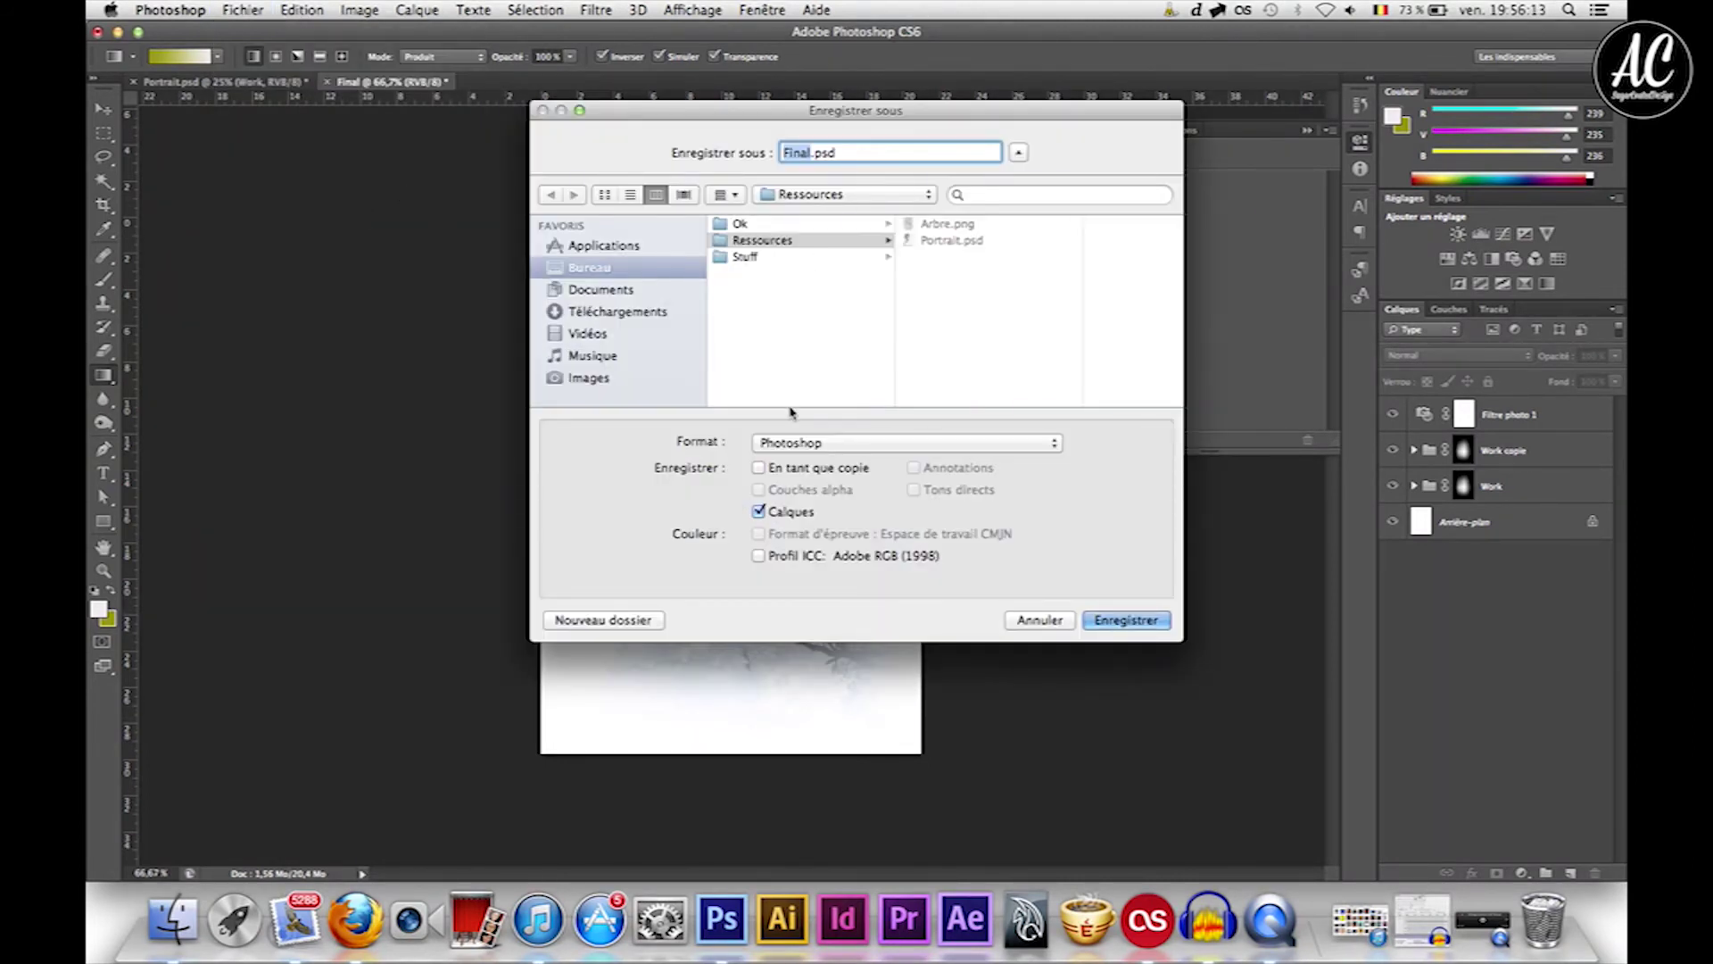
click(788, 443)
click(773, 575)
click(1133, 623)
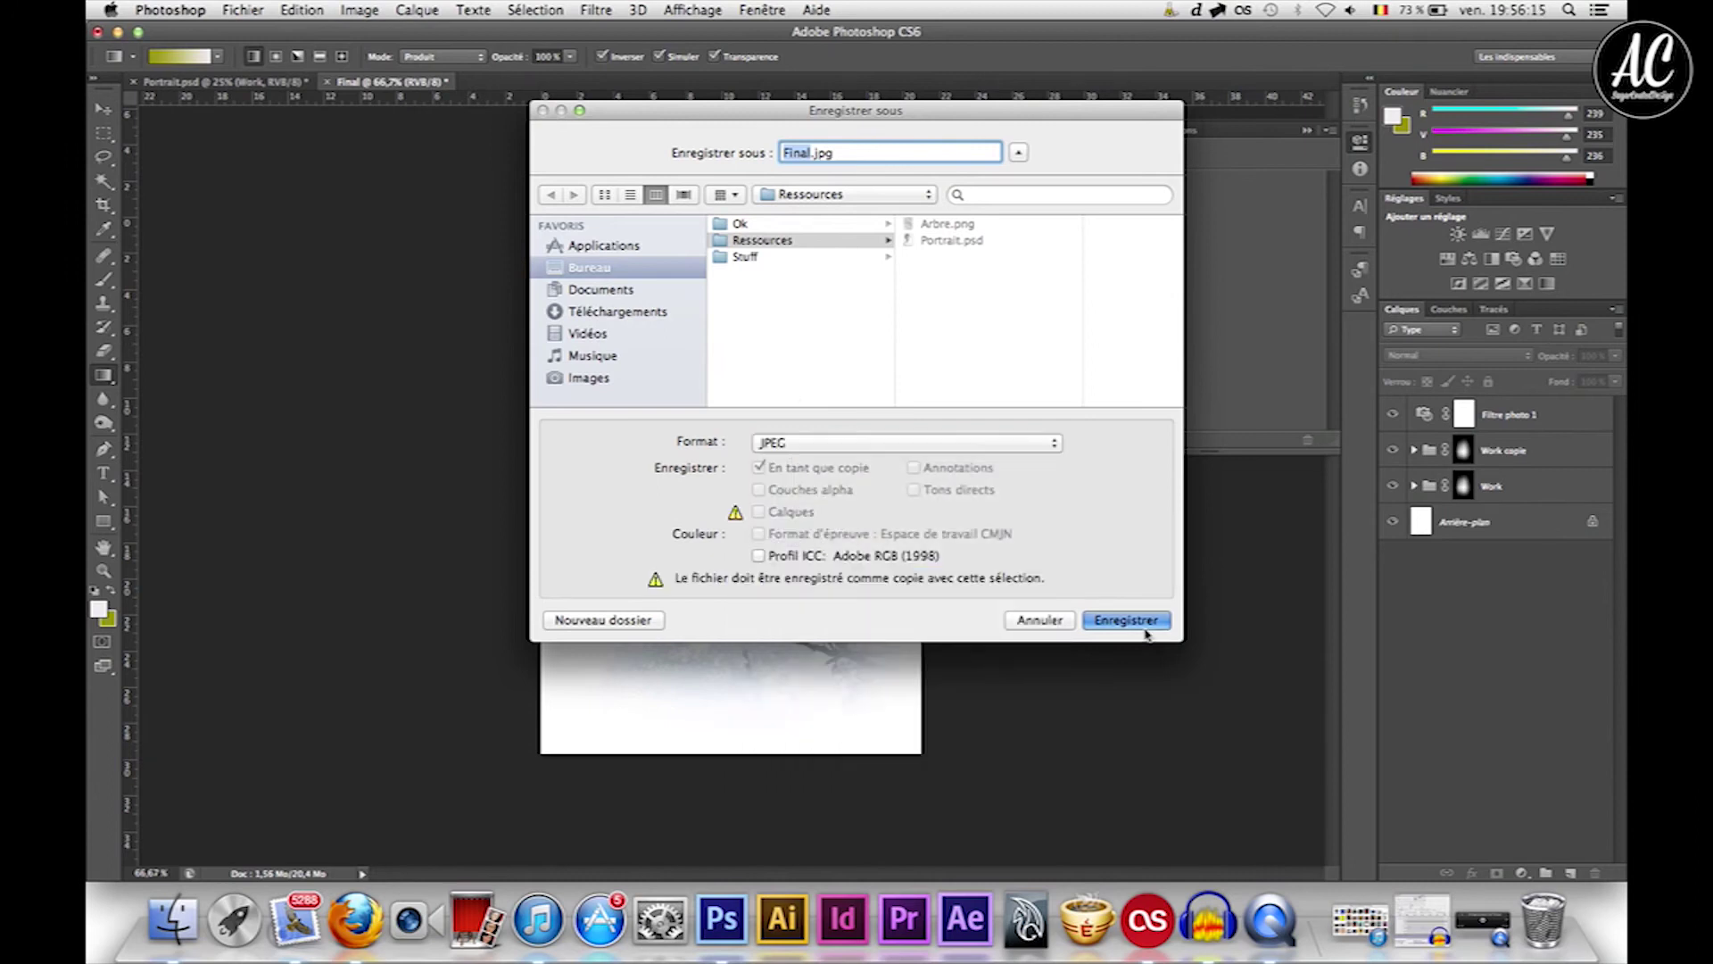
drag(813, 413, 870, 413)
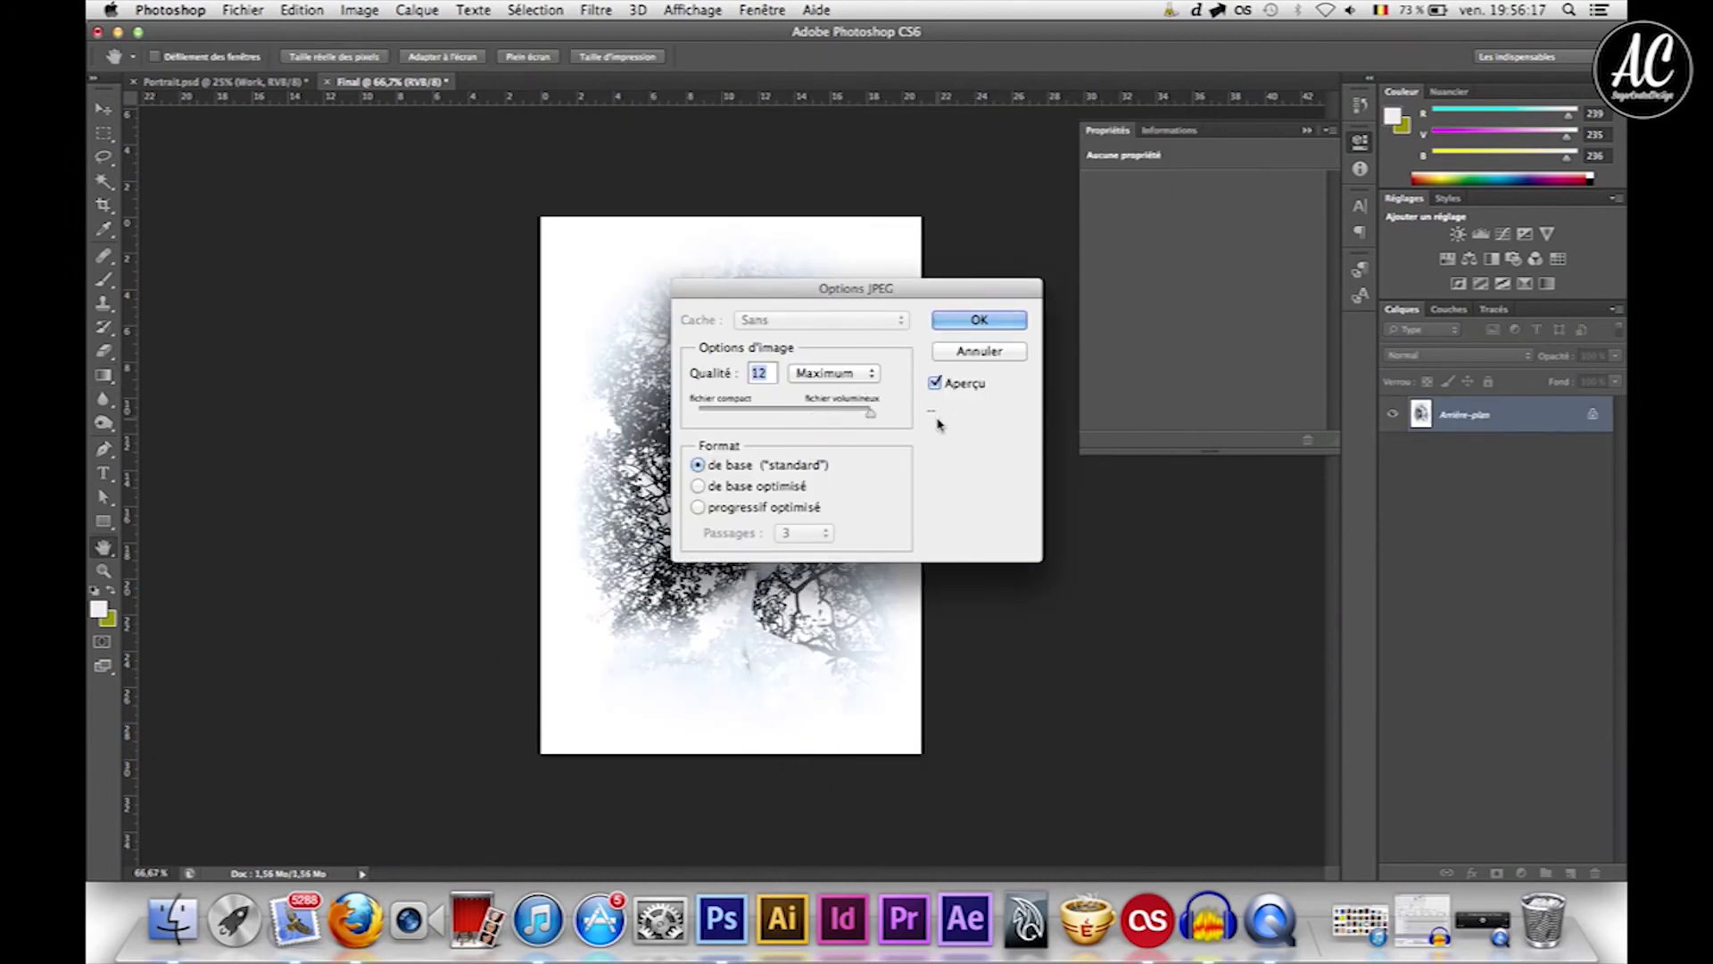
click(978, 323)
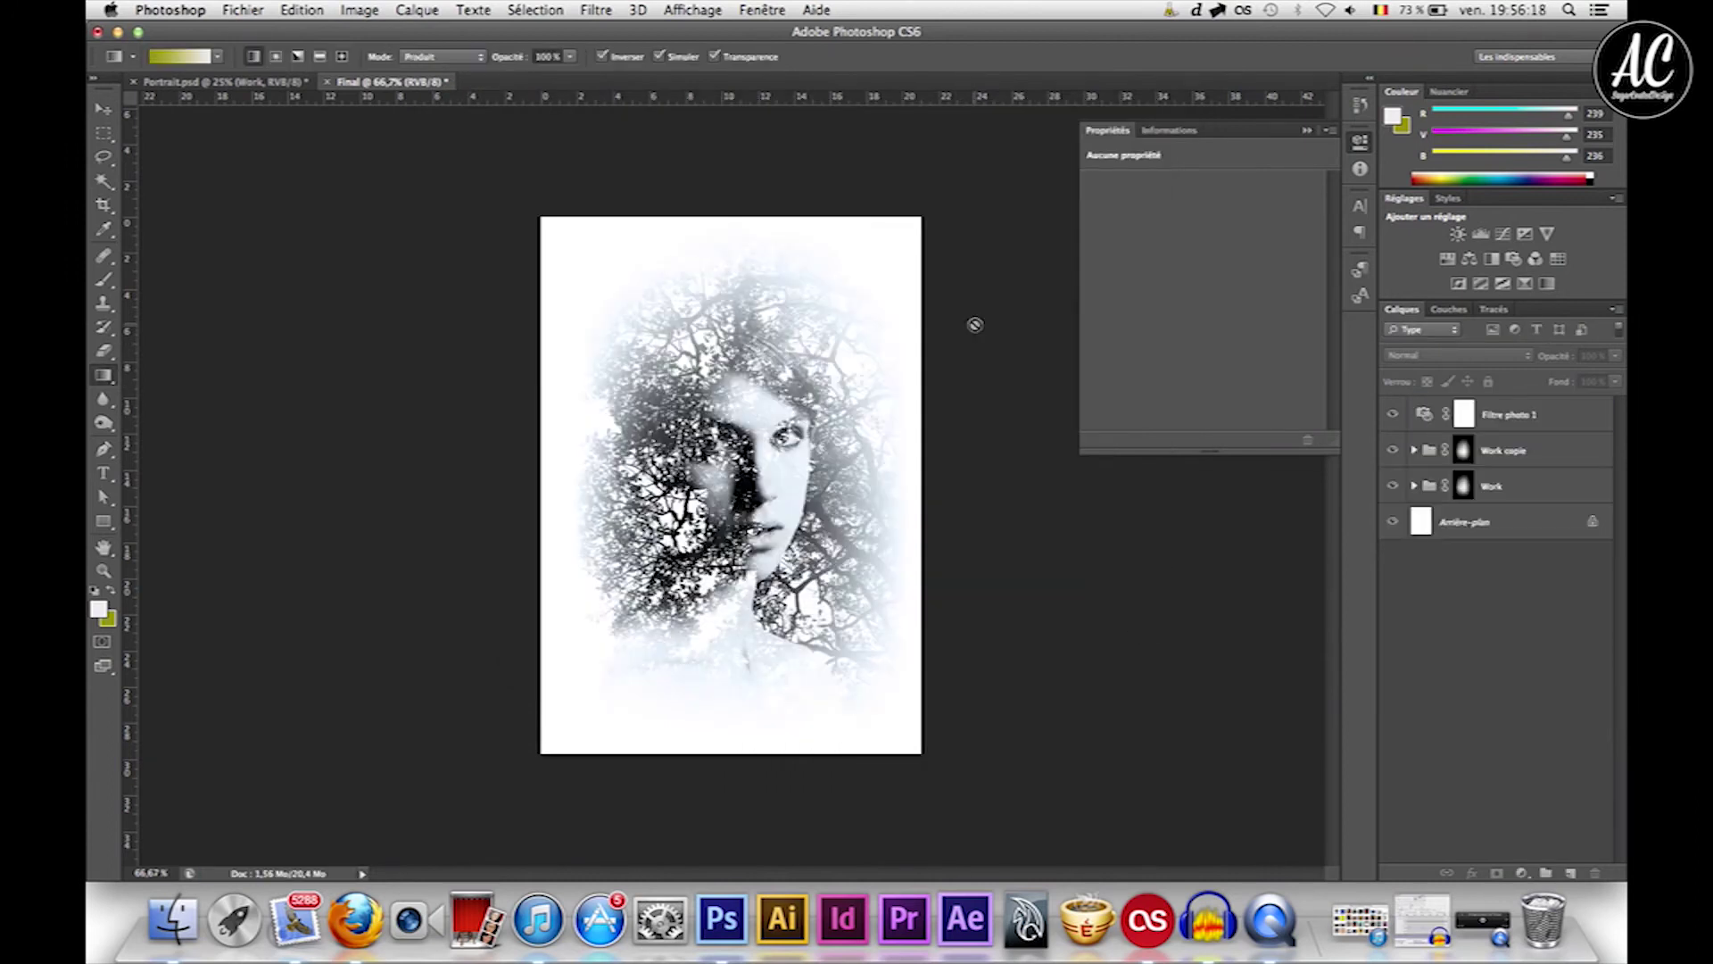
Check the Ressources folder on the desktop for the exported Final.jpg, close it and return to the Photoshop document.
click(117, 33)
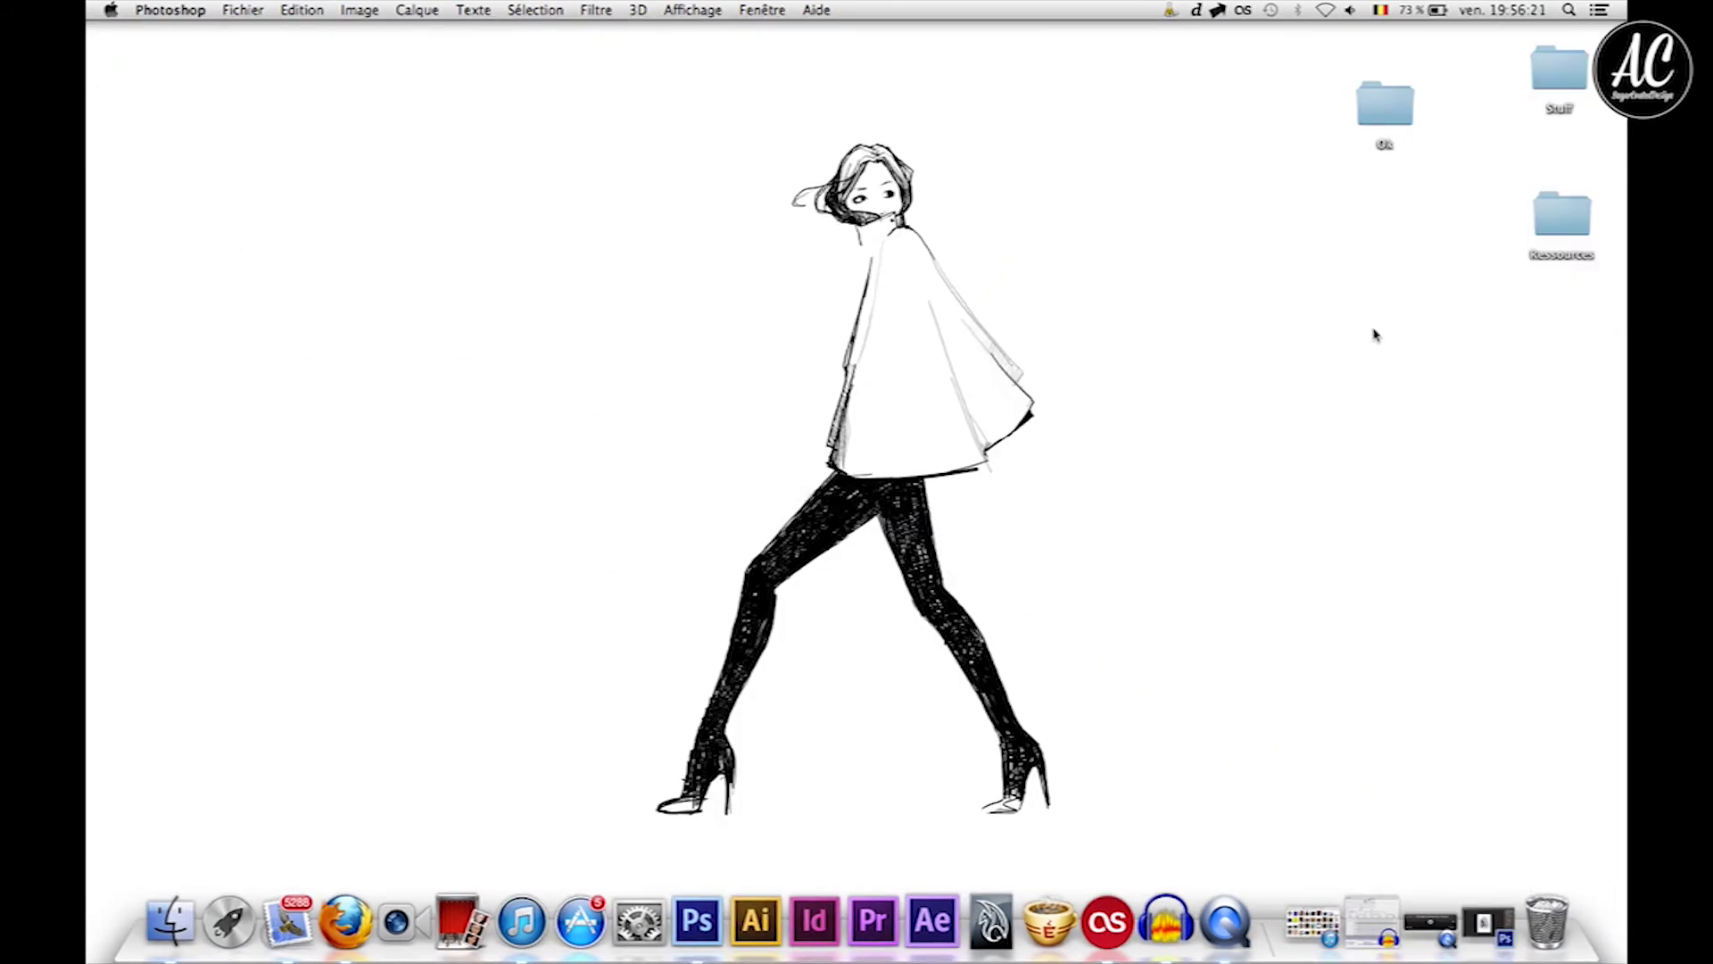
click(1299, 381)
double_click(1570, 233)
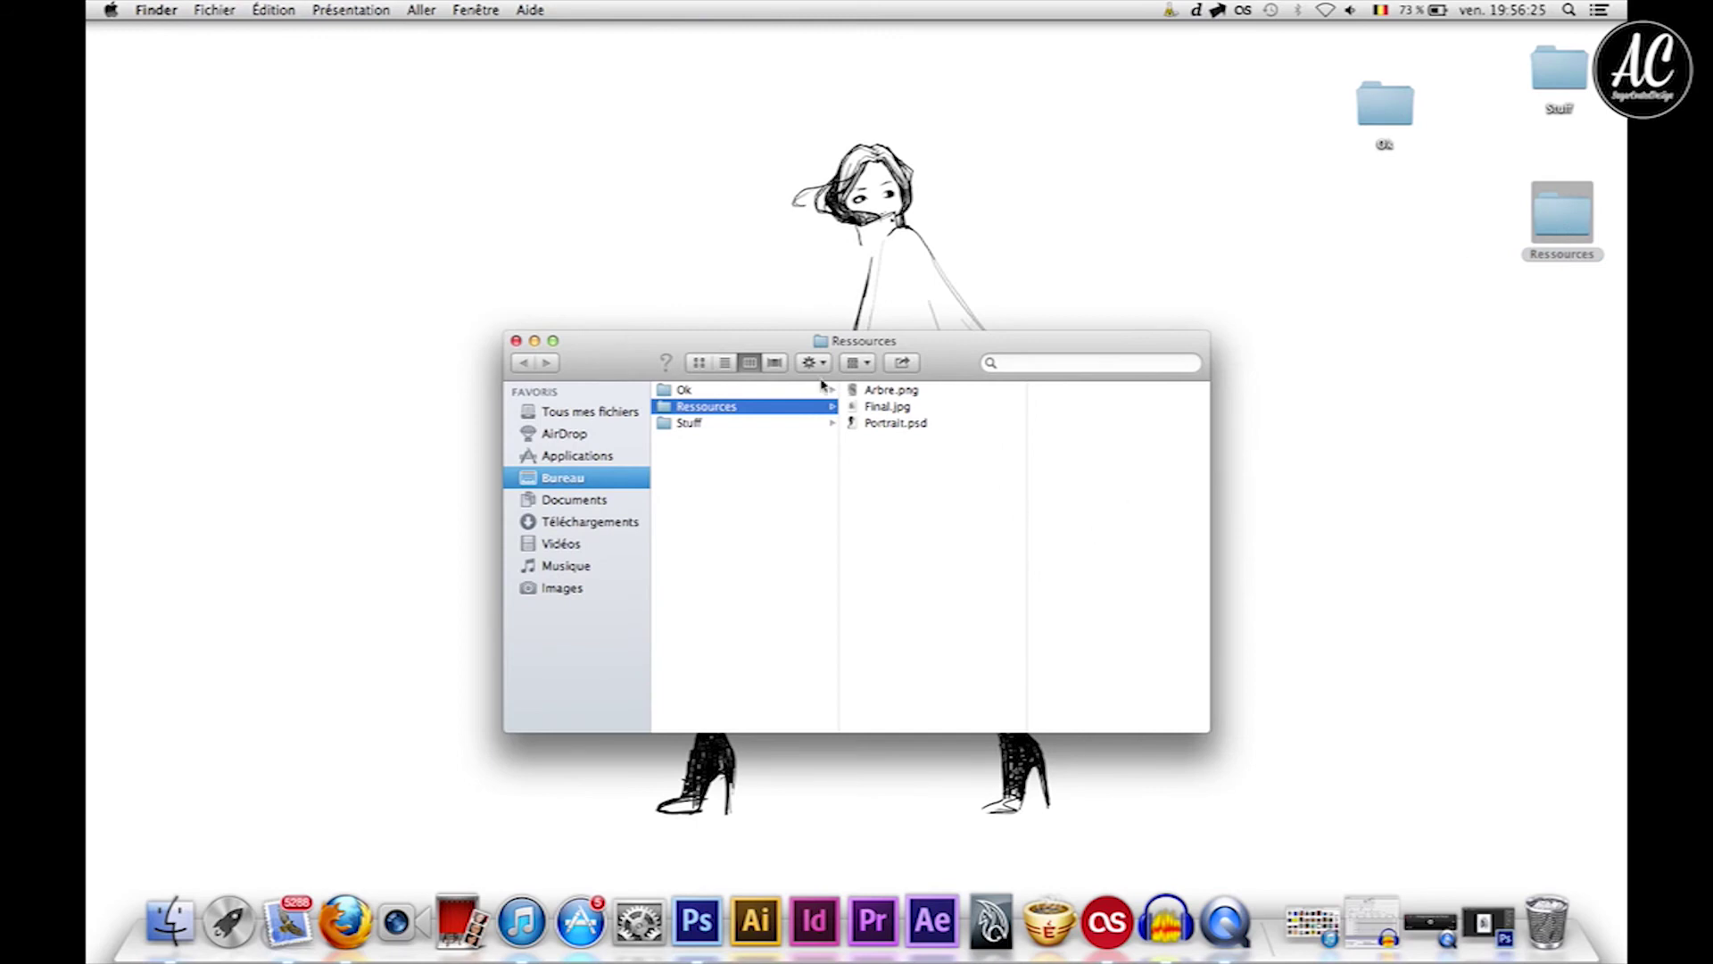
click(516, 342)
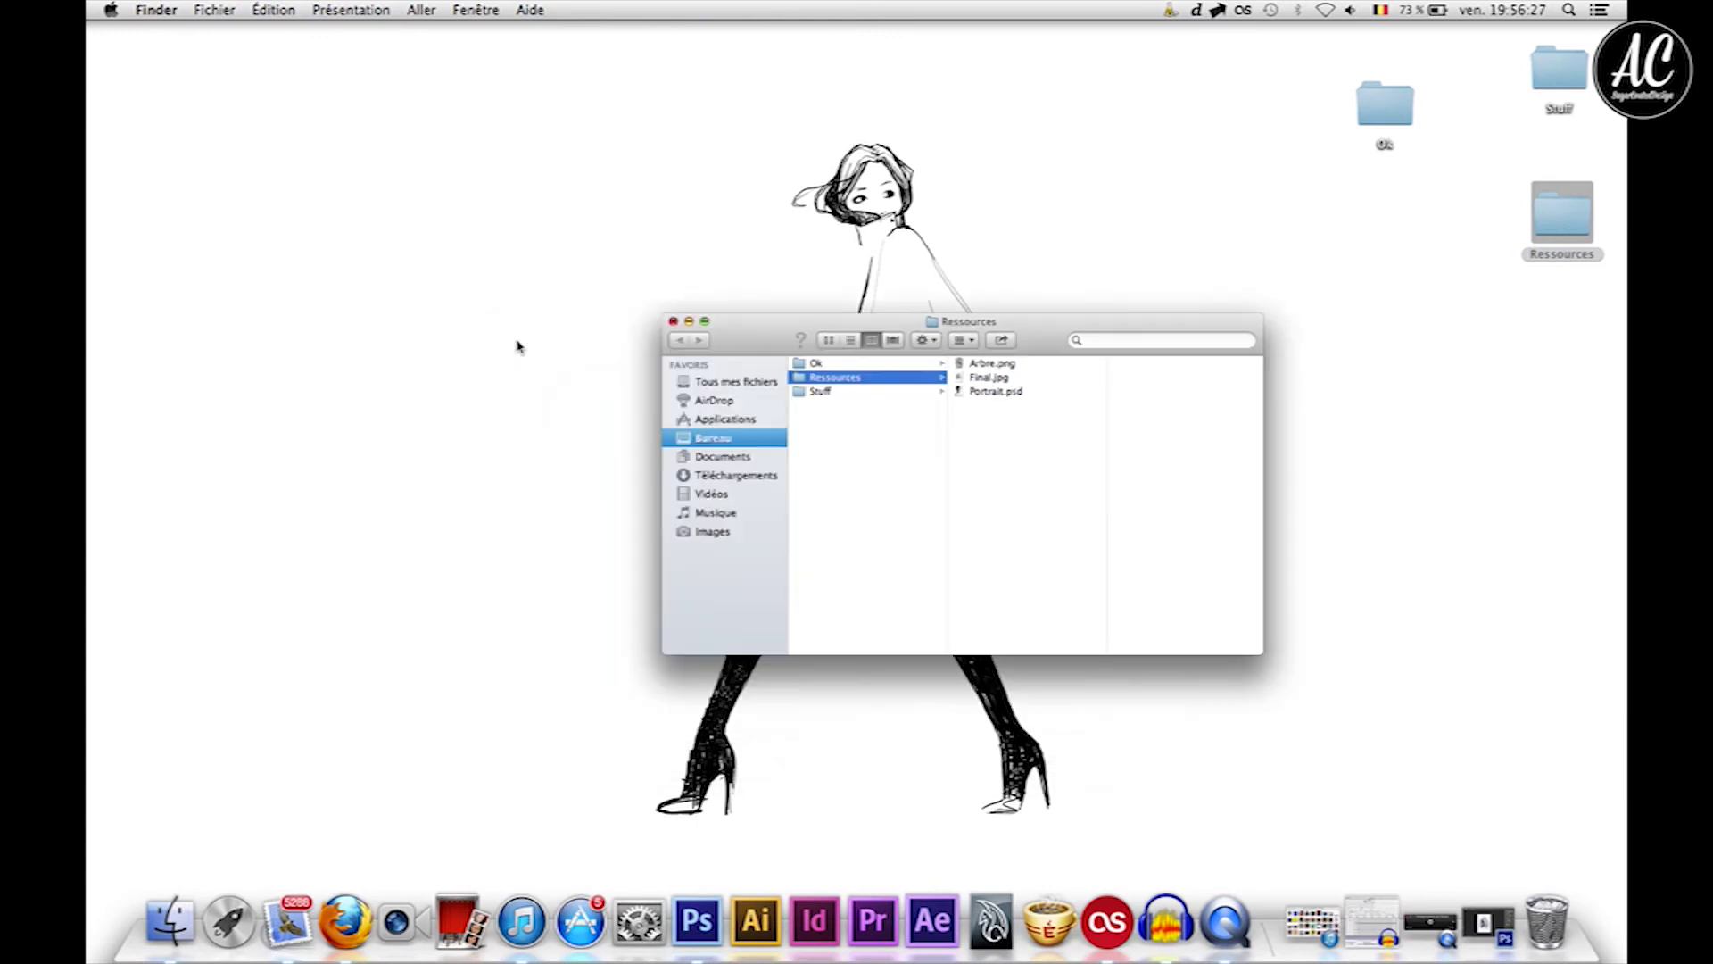
click(1484, 923)
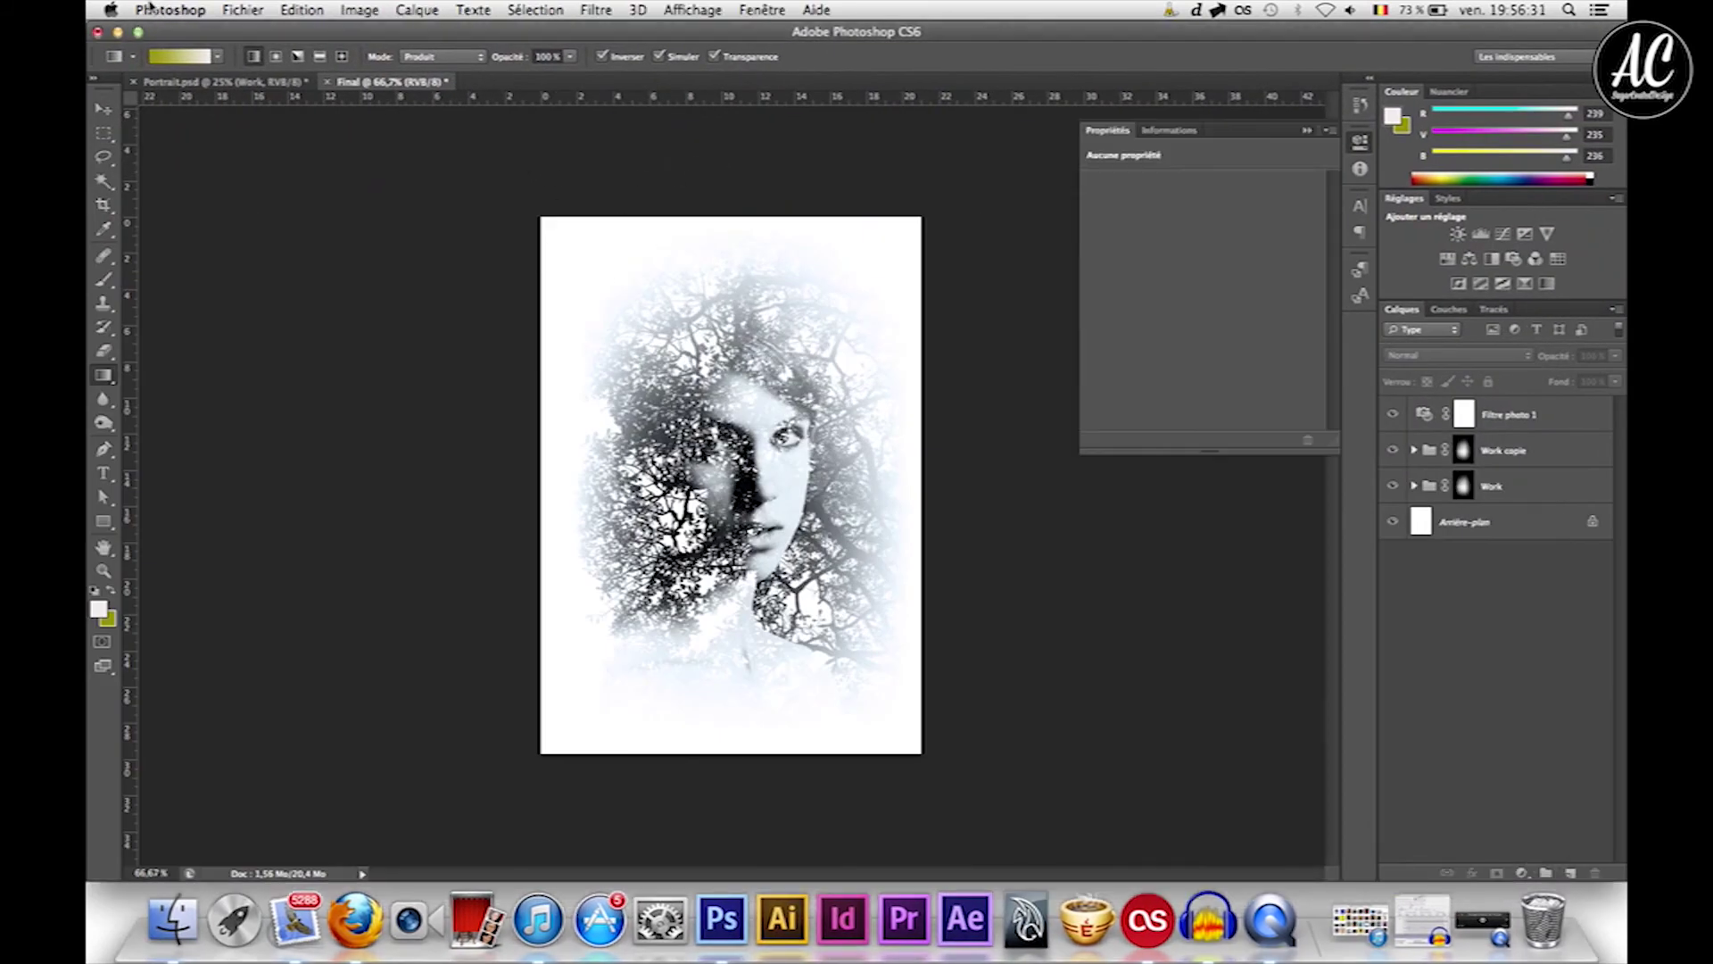
Save a JPEG copy of the image as Final.jpg on the desktop (Bureau) at Maximum quality, 12.
click(242, 9)
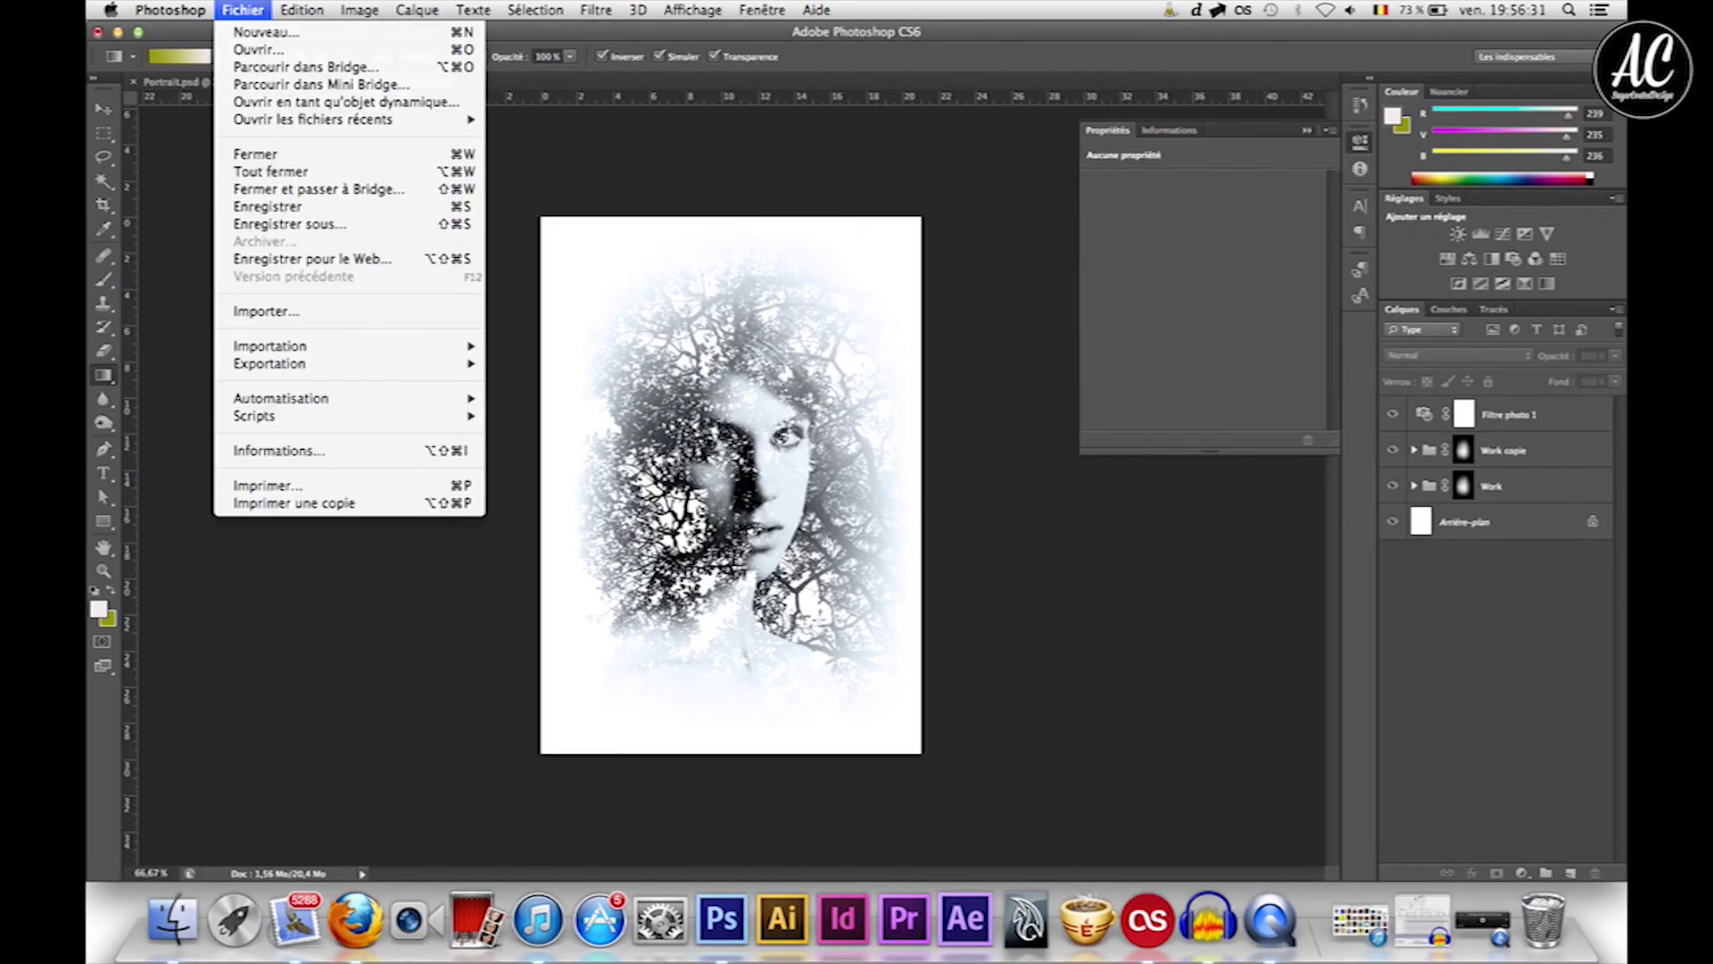
click(289, 229)
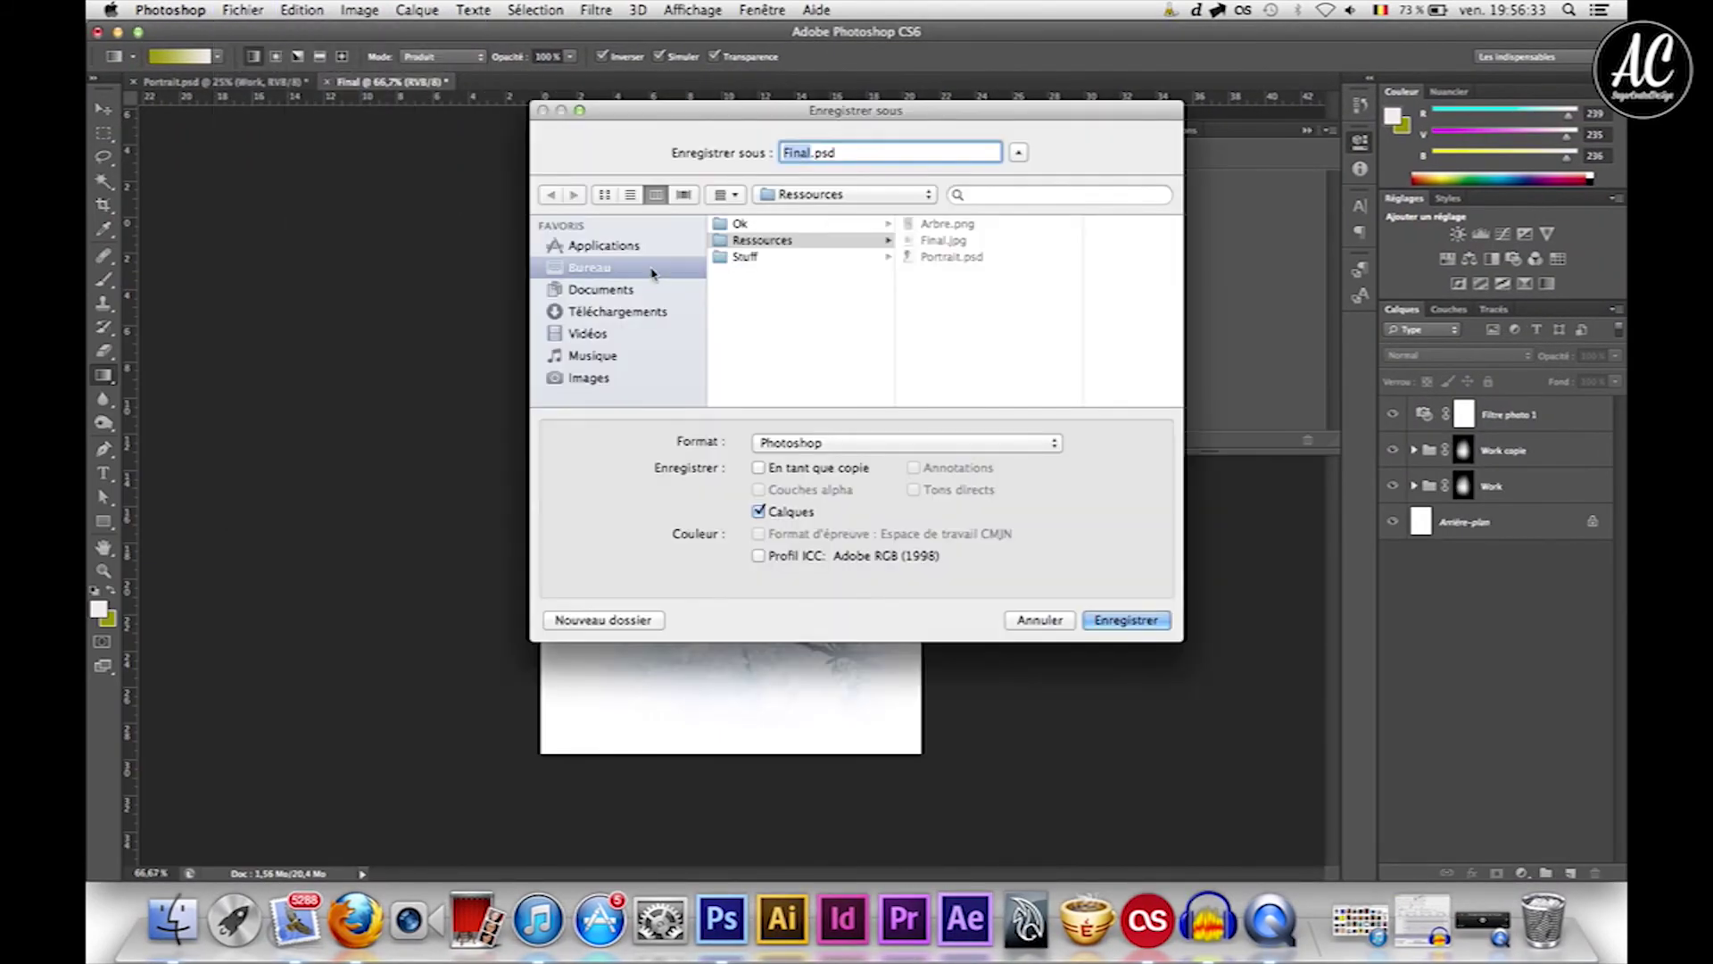
click(651, 270)
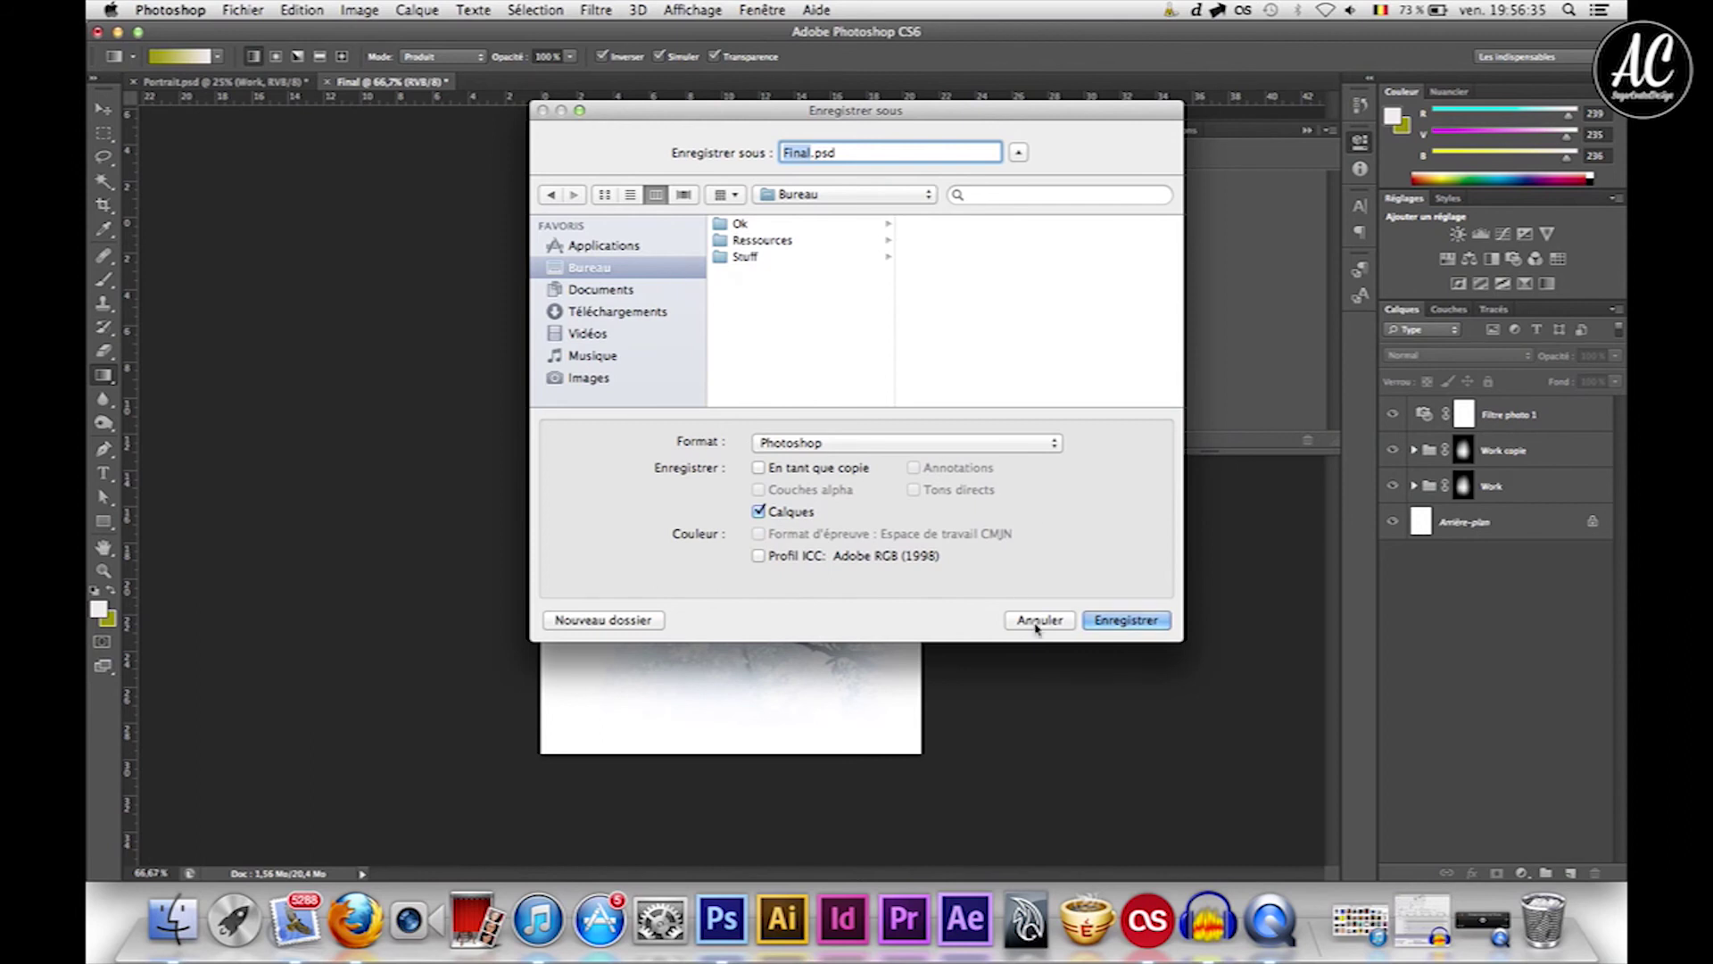
click(870, 442)
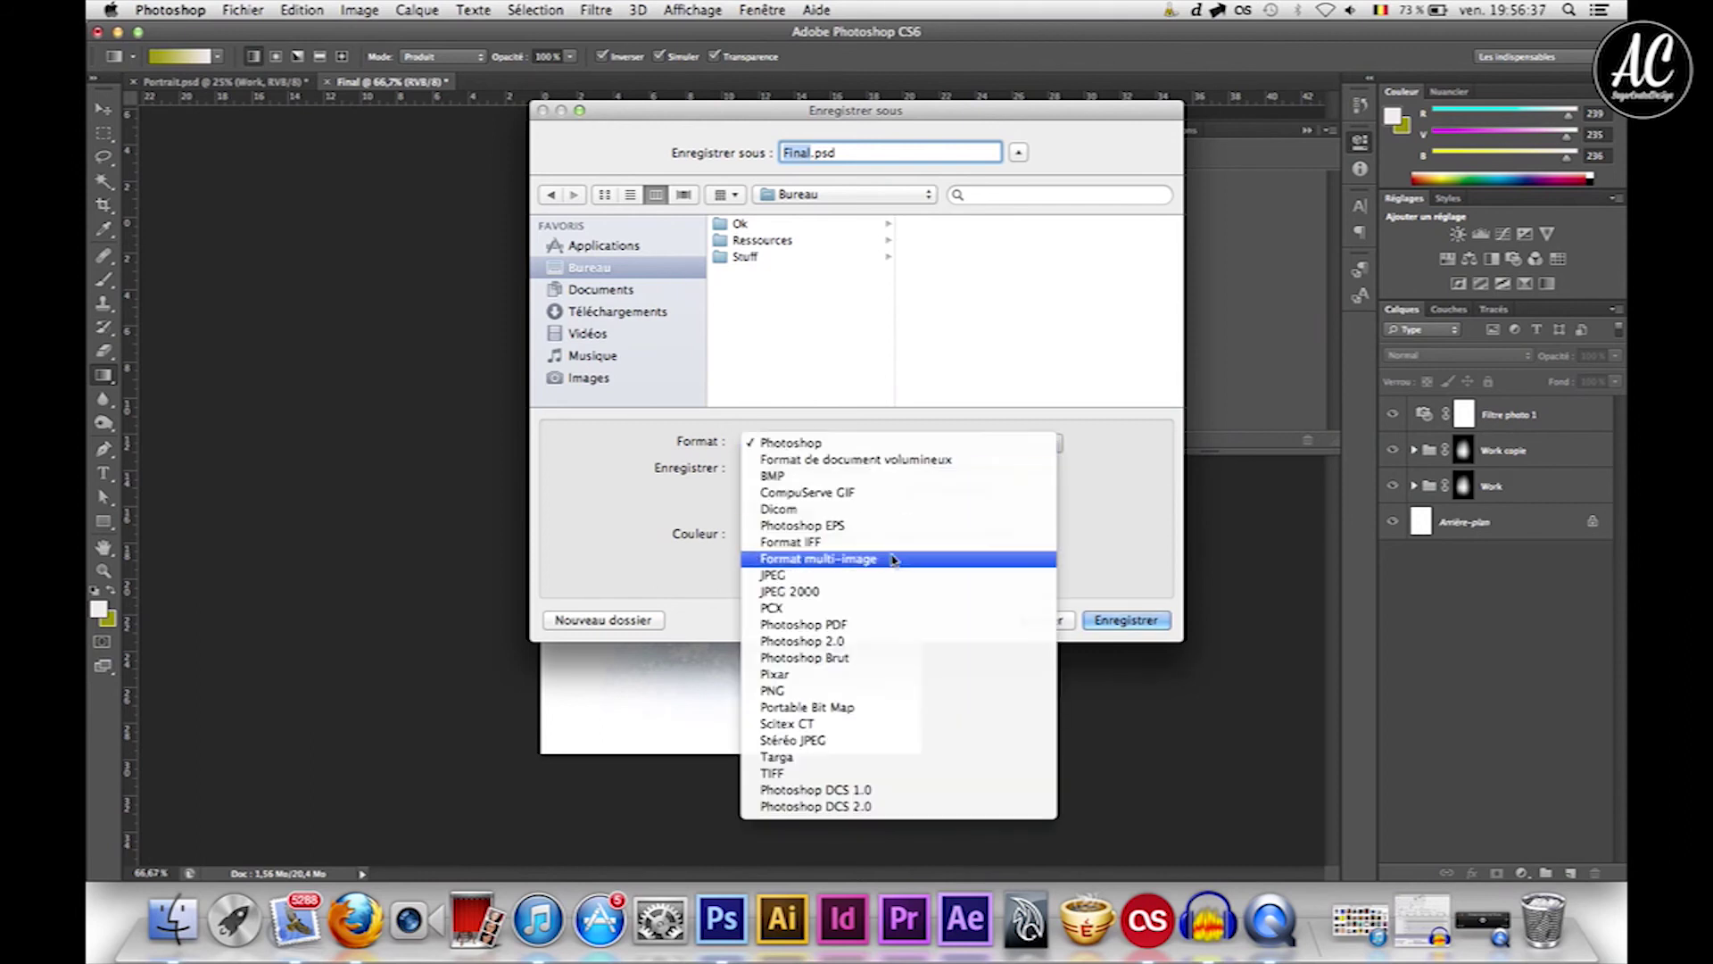
click(870, 581)
click(1160, 625)
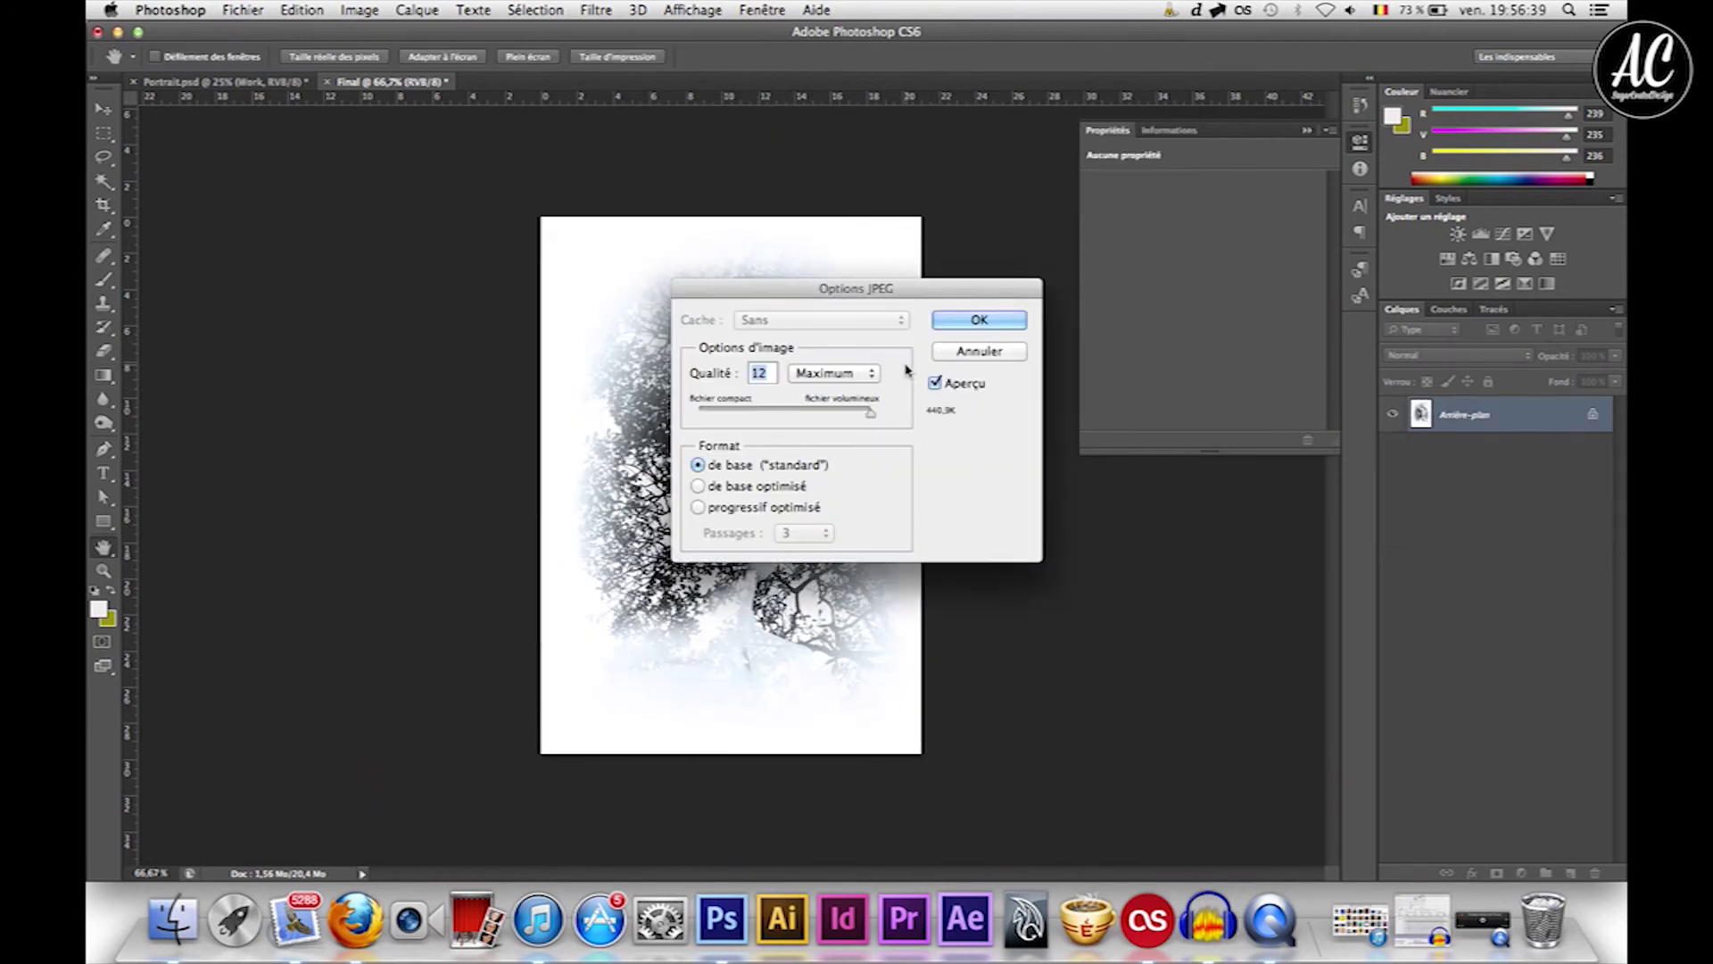
click(985, 319)
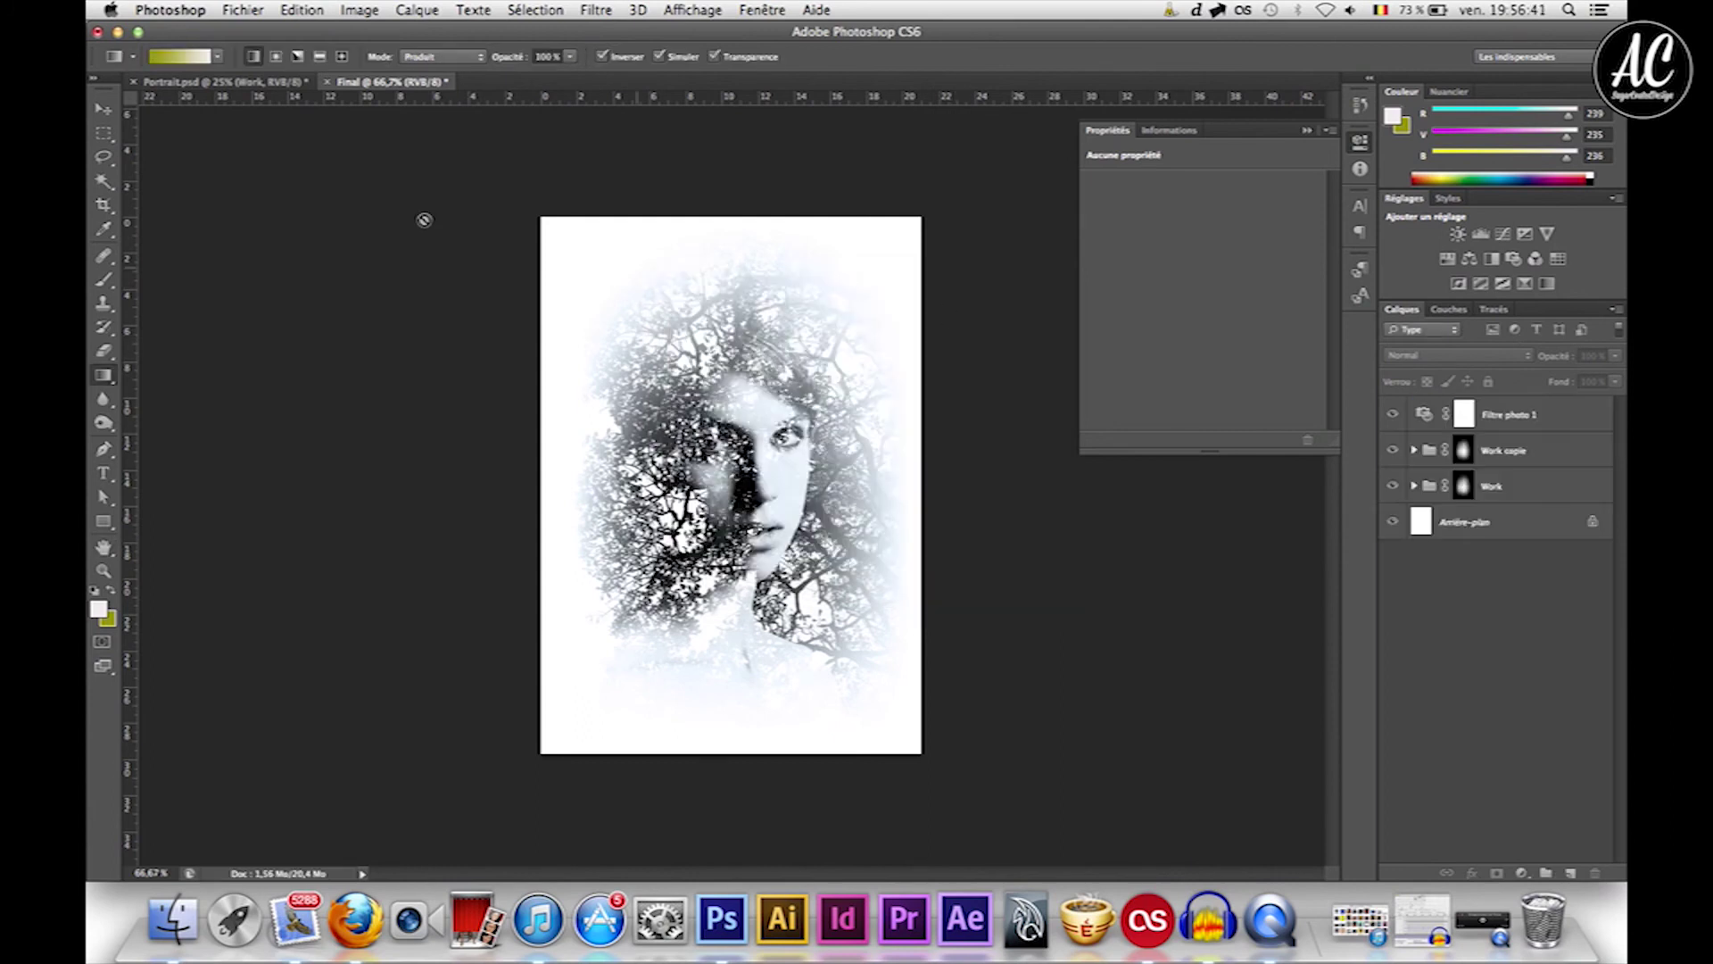
Minimise the Photoshop window, preview Final.jpg on the desktop with Quick Look, and return to the Photoshop document.
click(117, 34)
click(1119, 313)
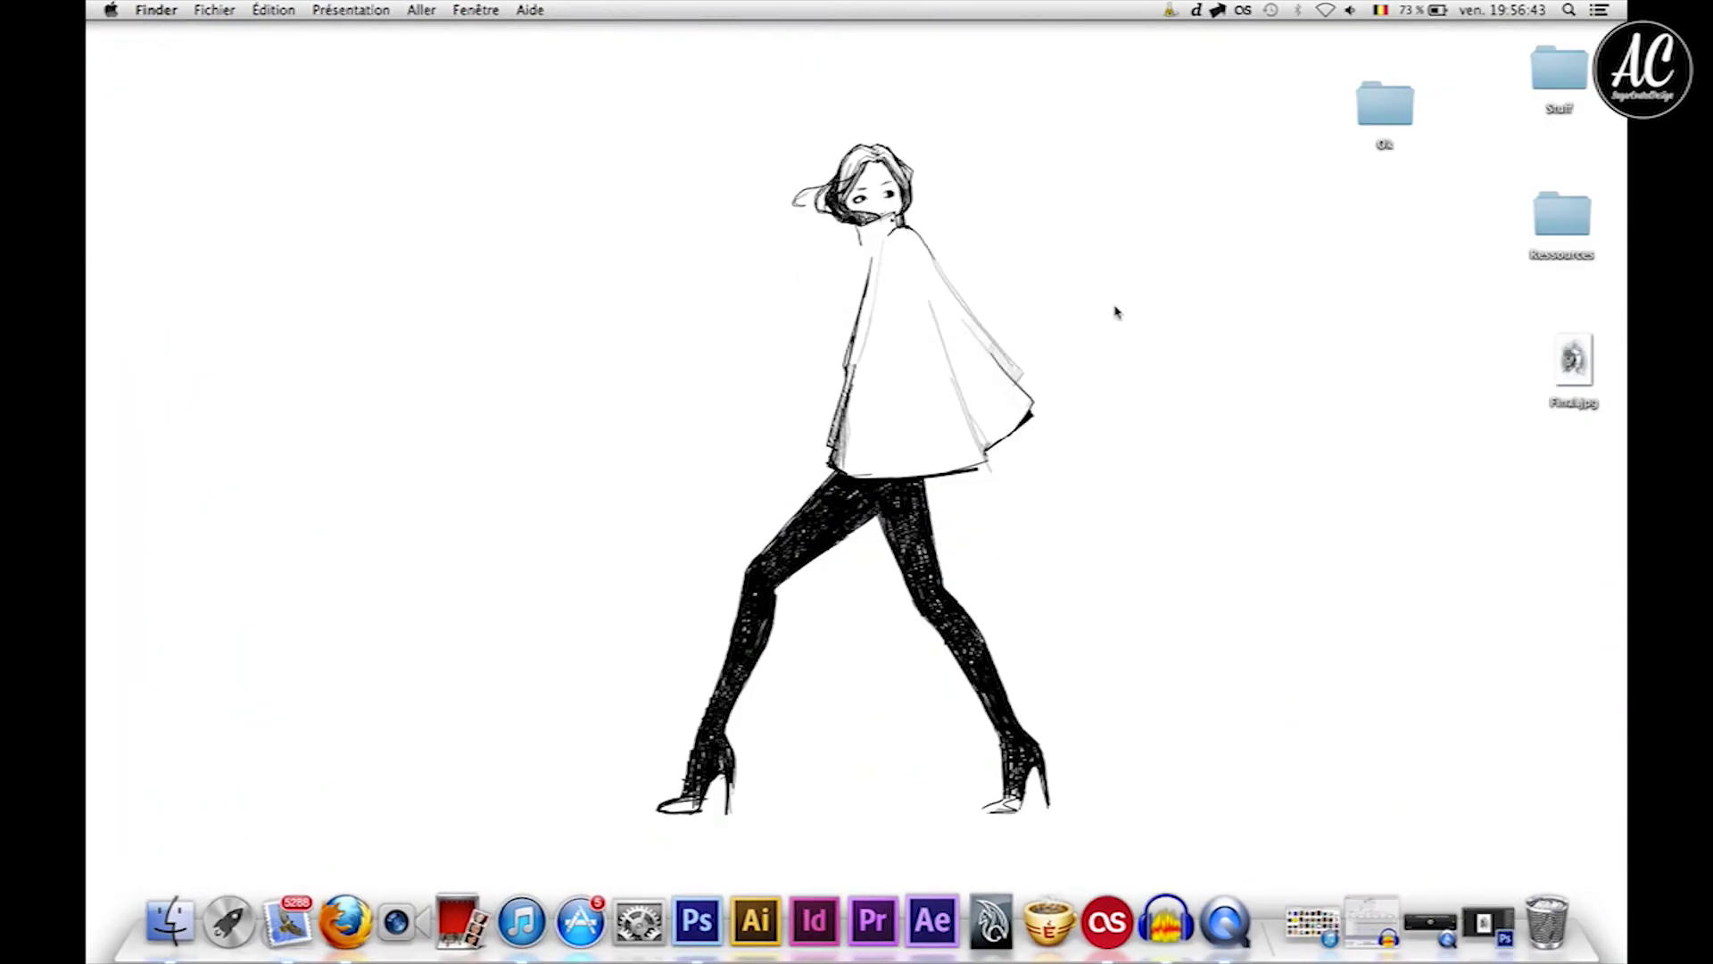
click(1573, 357)
key(space)
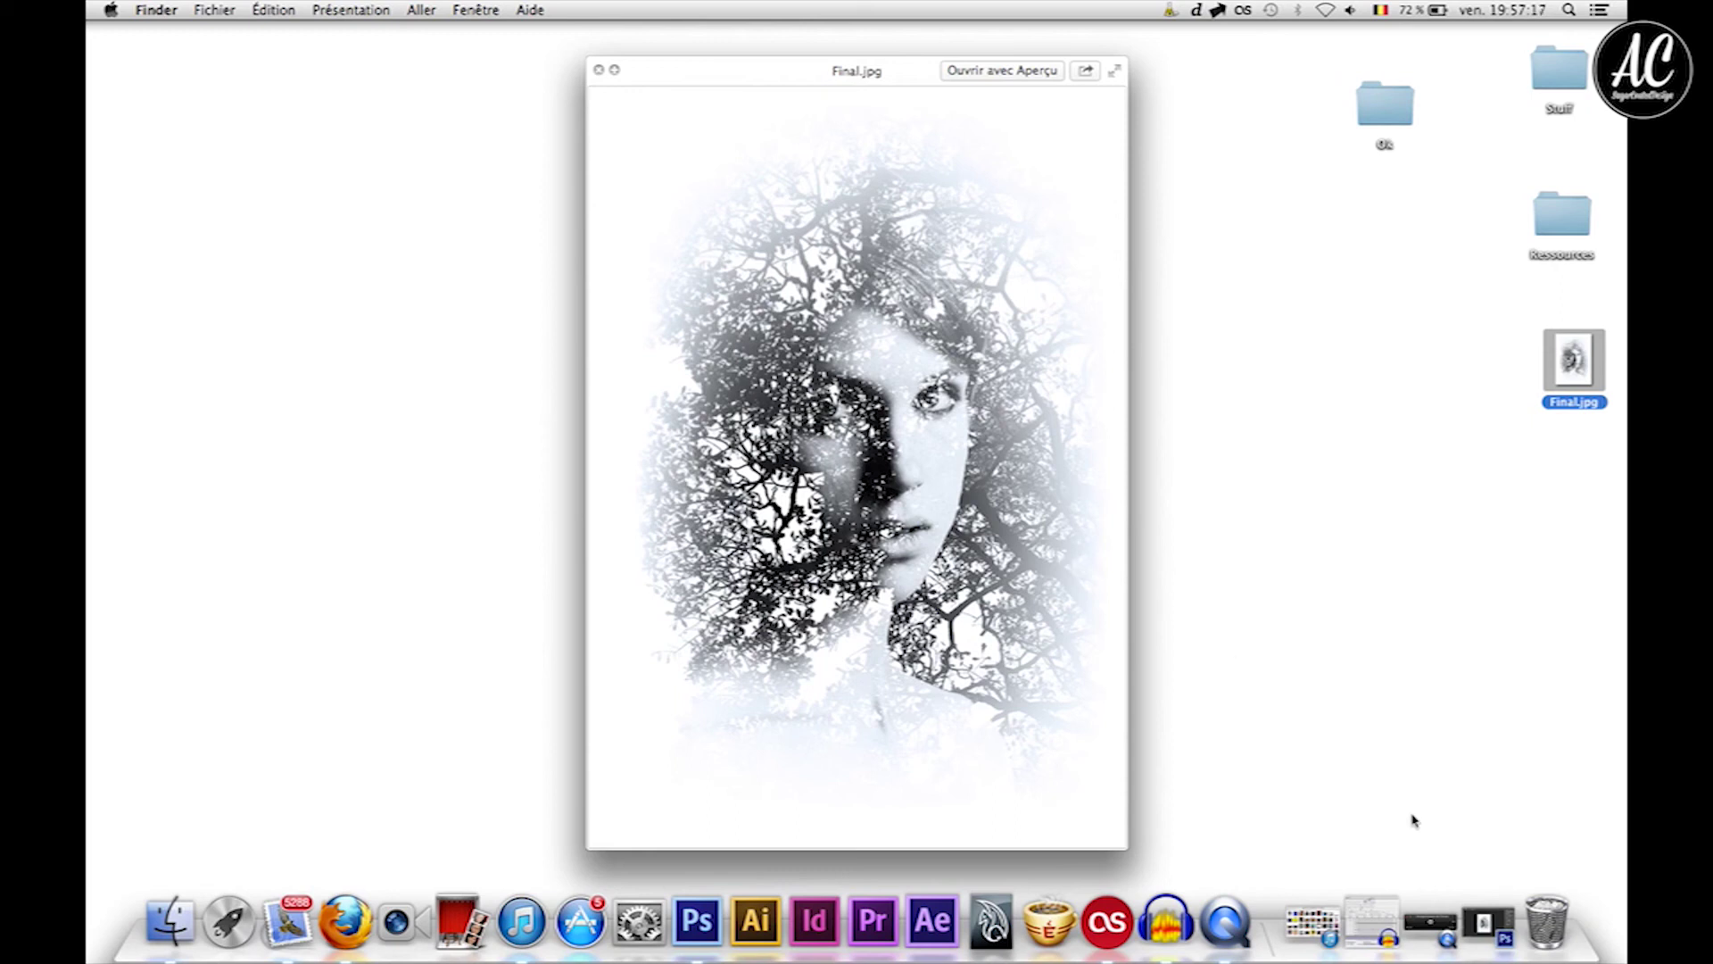
click(1499, 932)
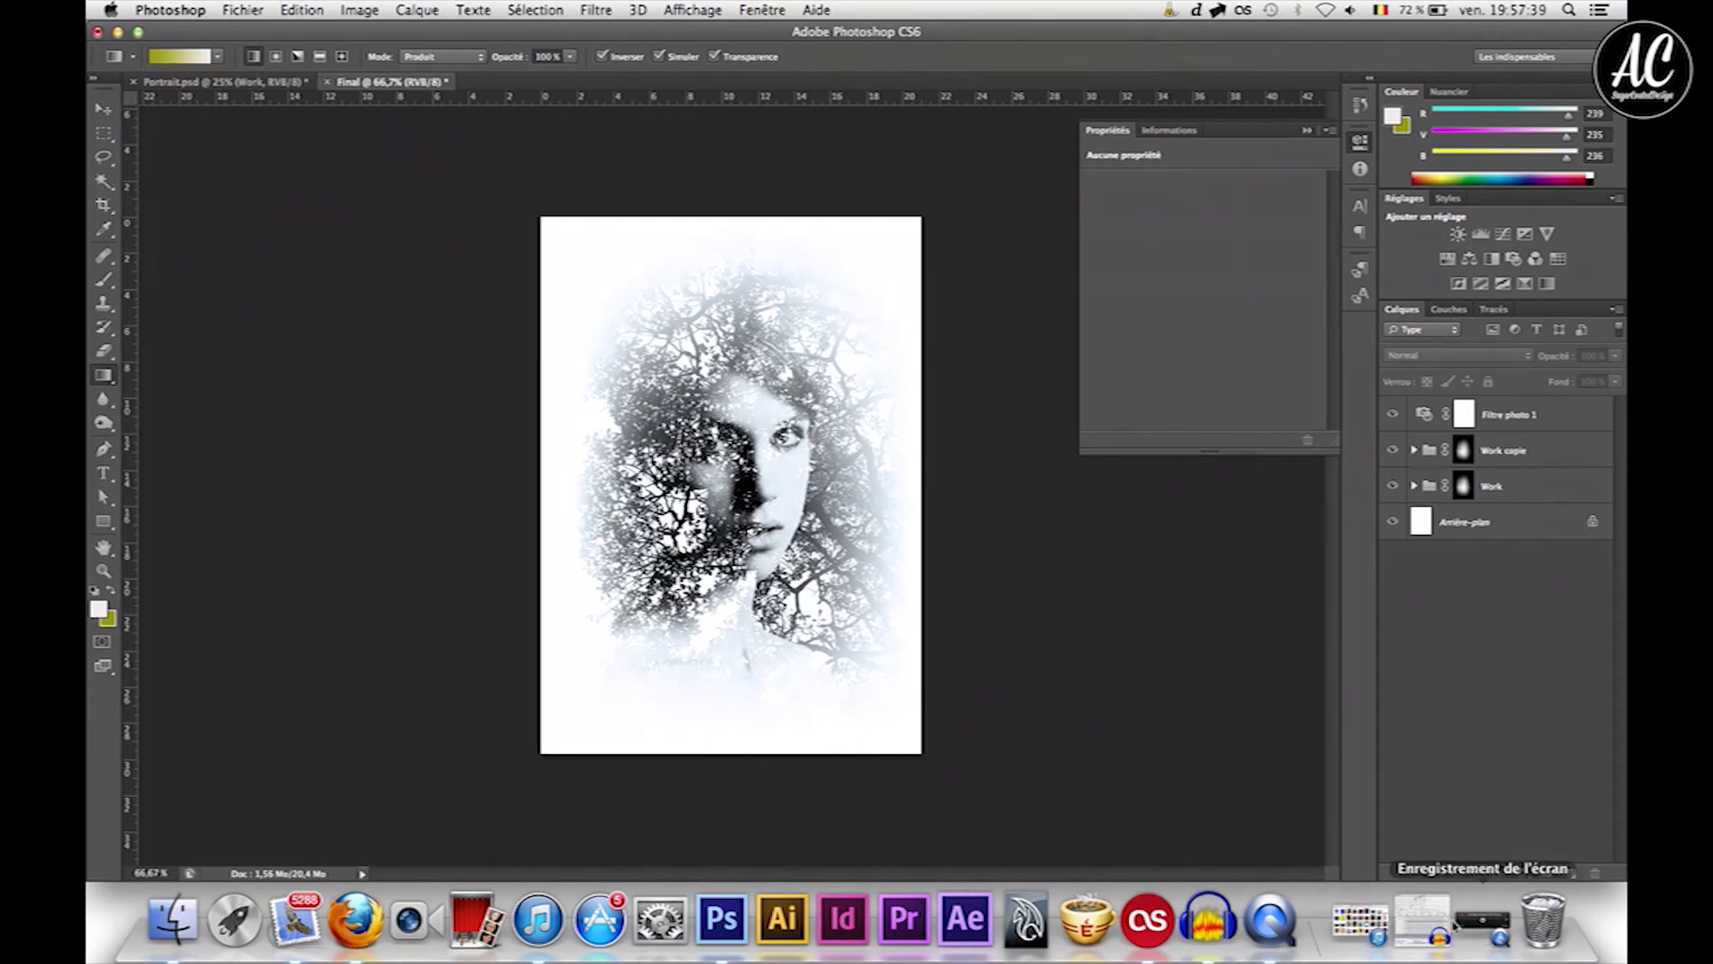
click(1481, 922)
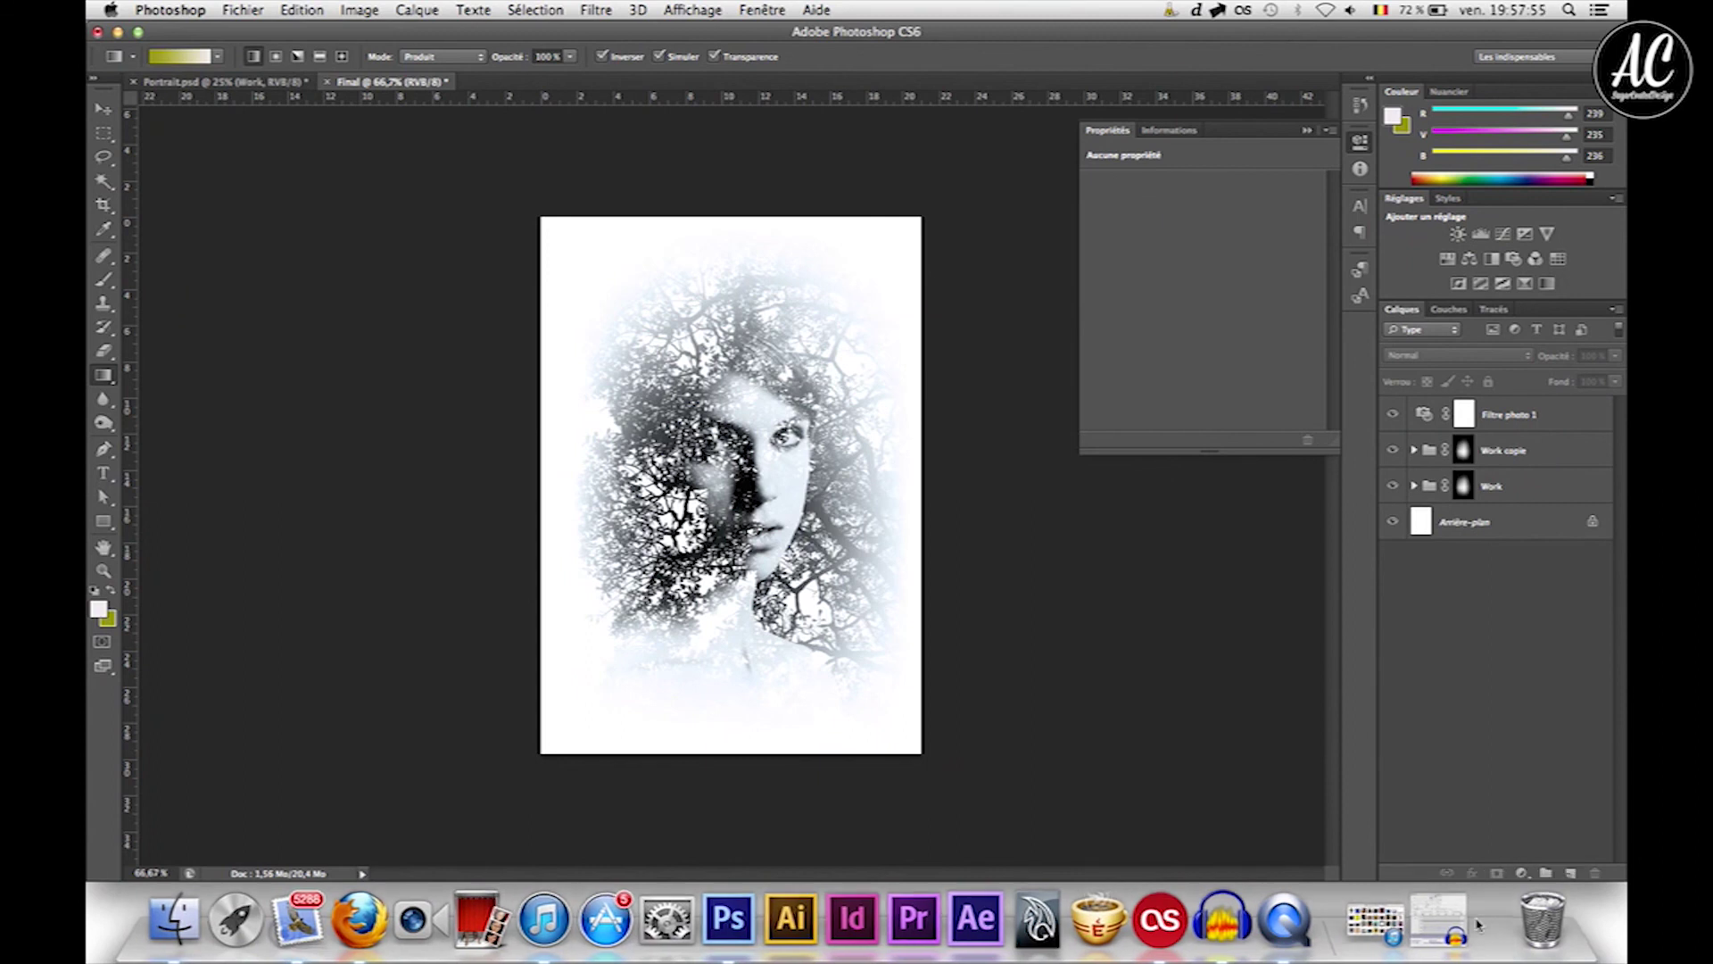